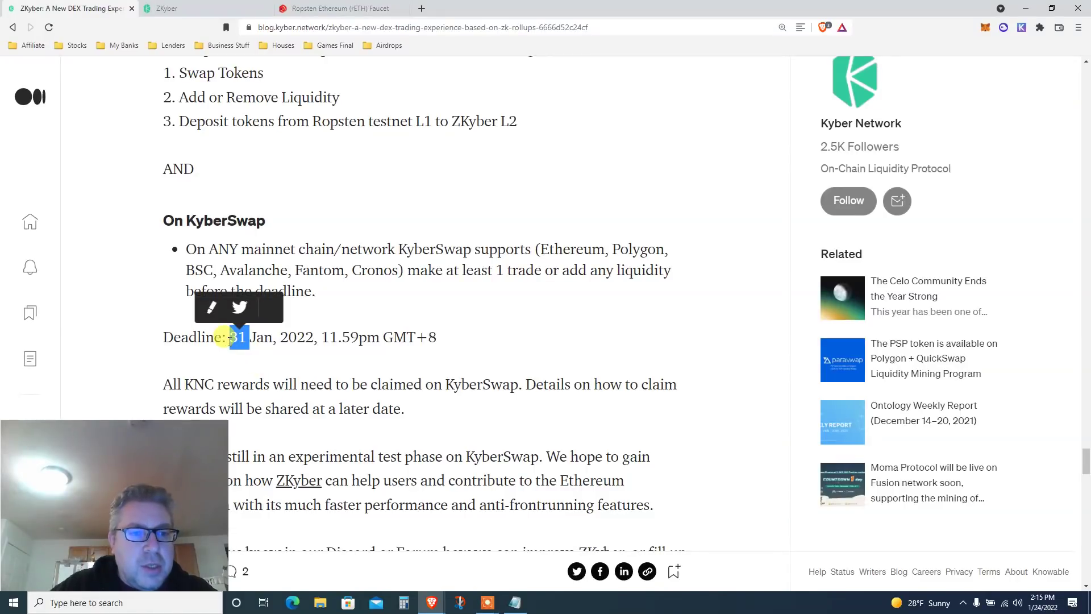
Step: Highlight the giveaway deadline line, the On KyberSwap heading and the article title
{"action": "triple_click", "coordinate": [308, 338]}
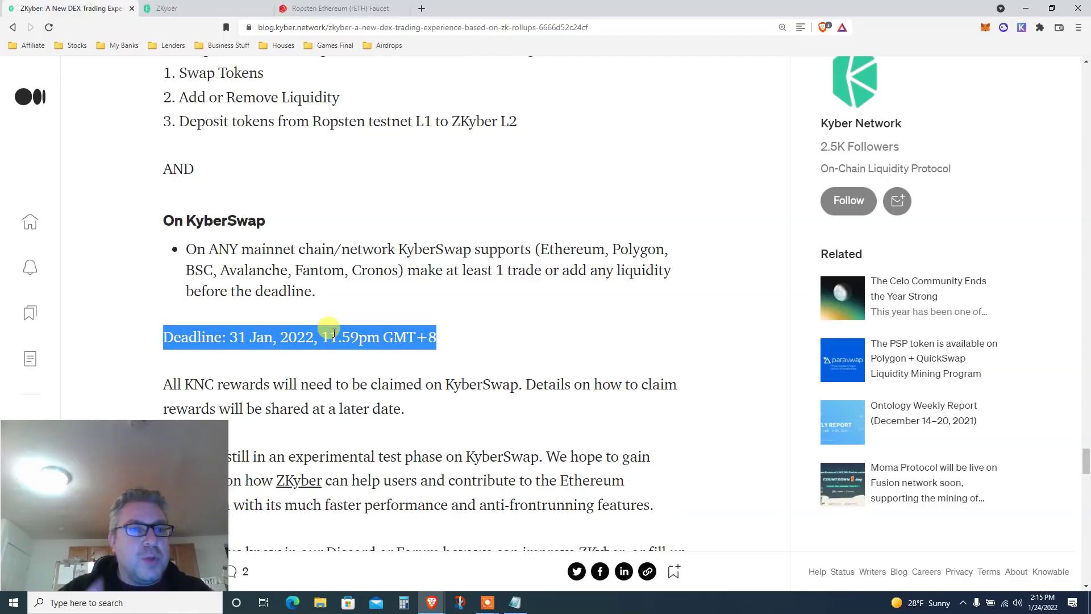
{"action": "triple_click", "coordinate": [207, 220]}
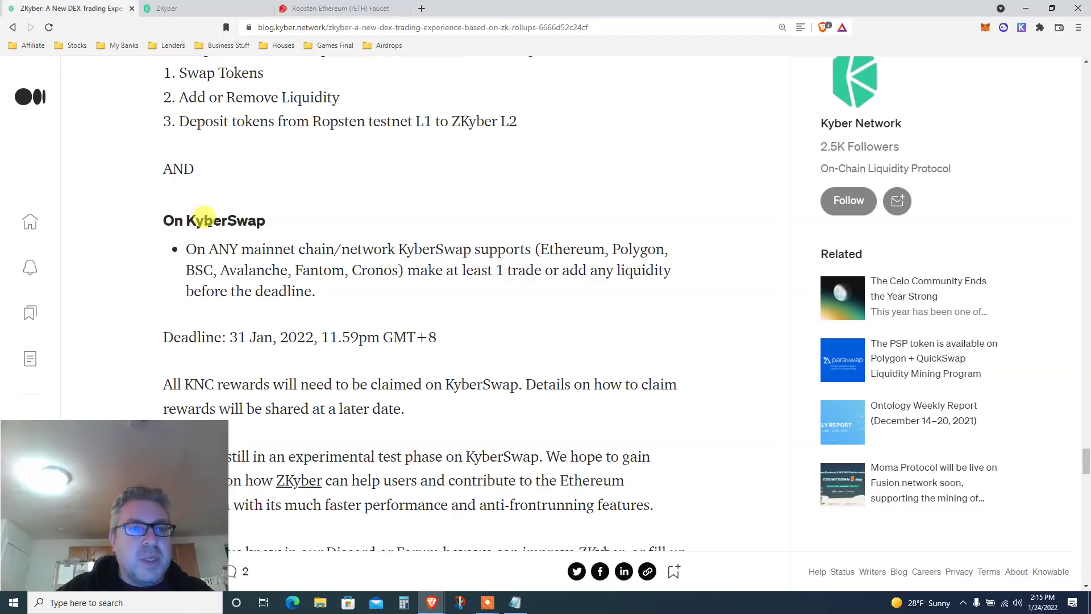
{"action": "left_click", "coordinate": [1085, 101]}
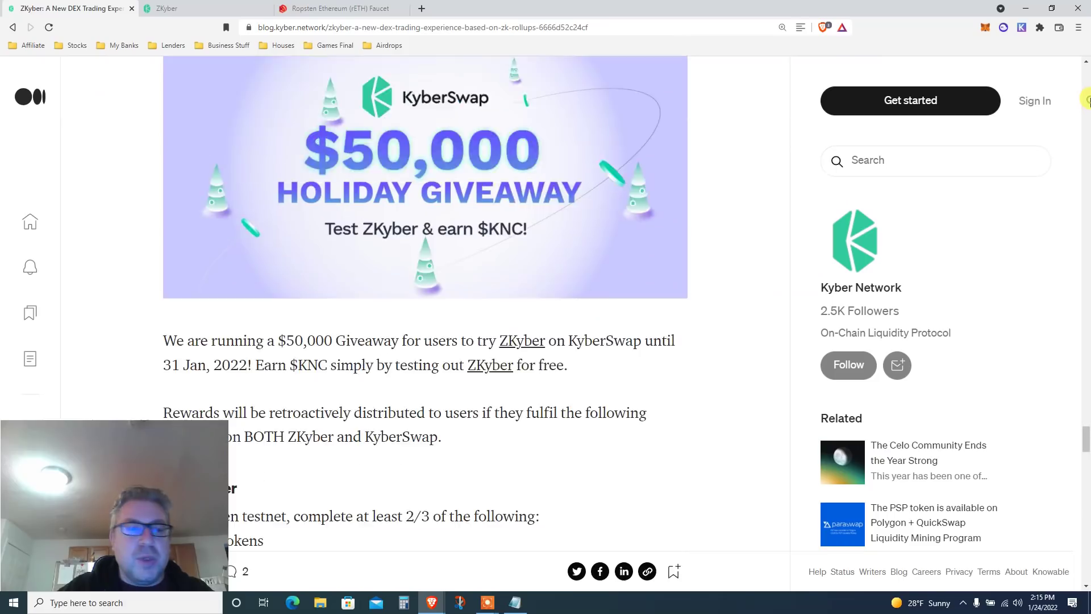
{"action": "scroll", "coordinate": [1086, 96], "scroll_direction": "up", "scroll_amount": 10}
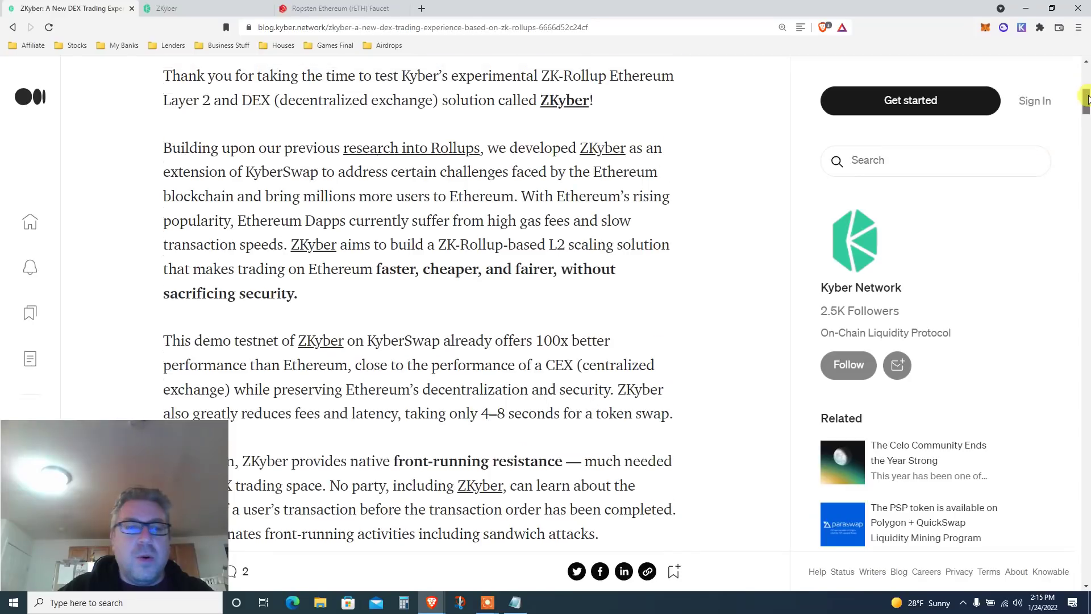
{"action": "scroll", "coordinate": [1085, 88], "scroll_direction": "up", "scroll_amount": 3}
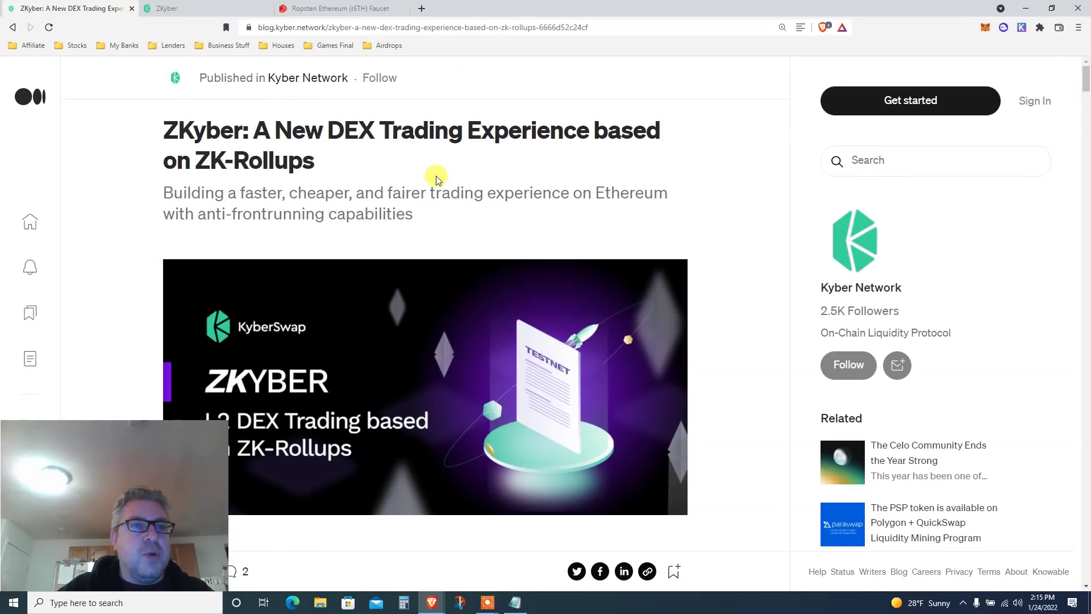
{"action": "triple_click", "coordinate": [332, 140]}
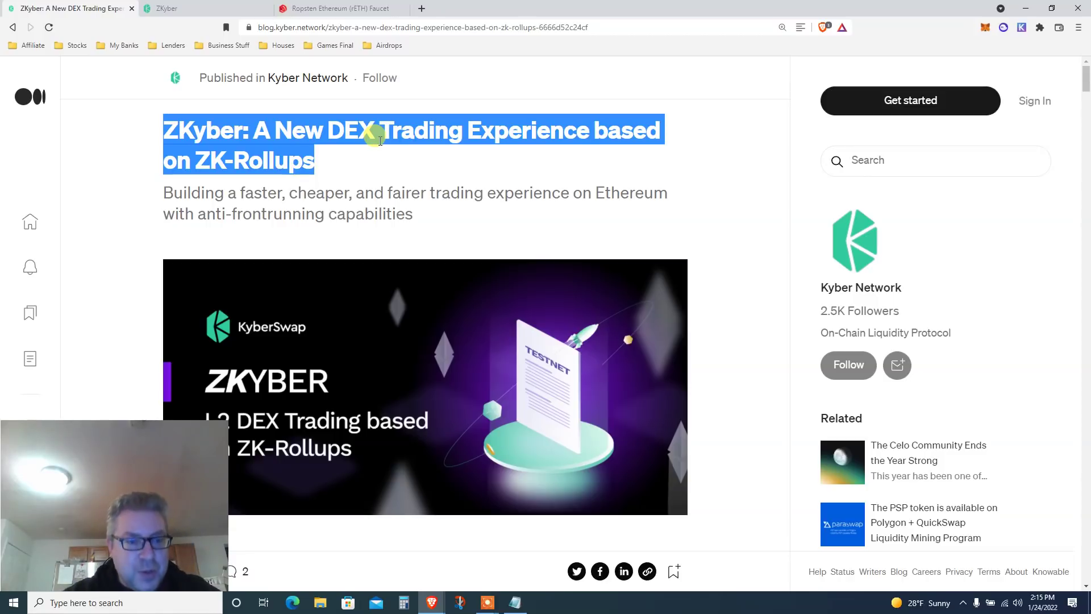
Step: Scroll into the ZKyber article and highlight its opening thank-you paragraph
{"action": "scroll", "coordinate": [381, 141], "scroll_direction": "down", "scroll_amount": 2}
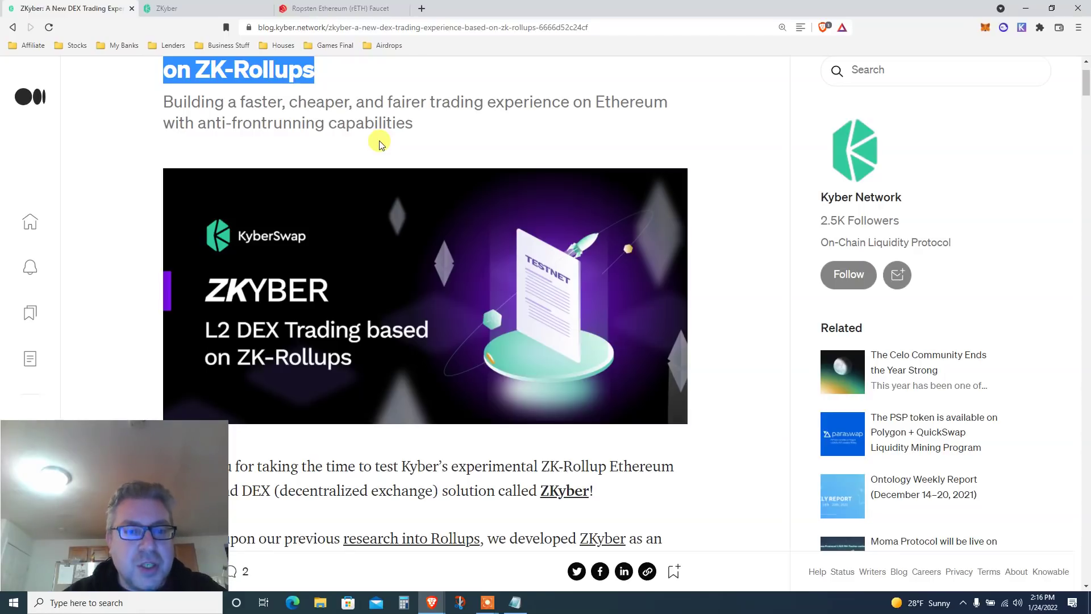
{"action": "scroll", "coordinate": [380, 143], "scroll_direction": "up", "scroll_amount": 1}
{"action": "scroll", "coordinate": [379, 144], "scroll_direction": "down", "scroll_amount": 2}
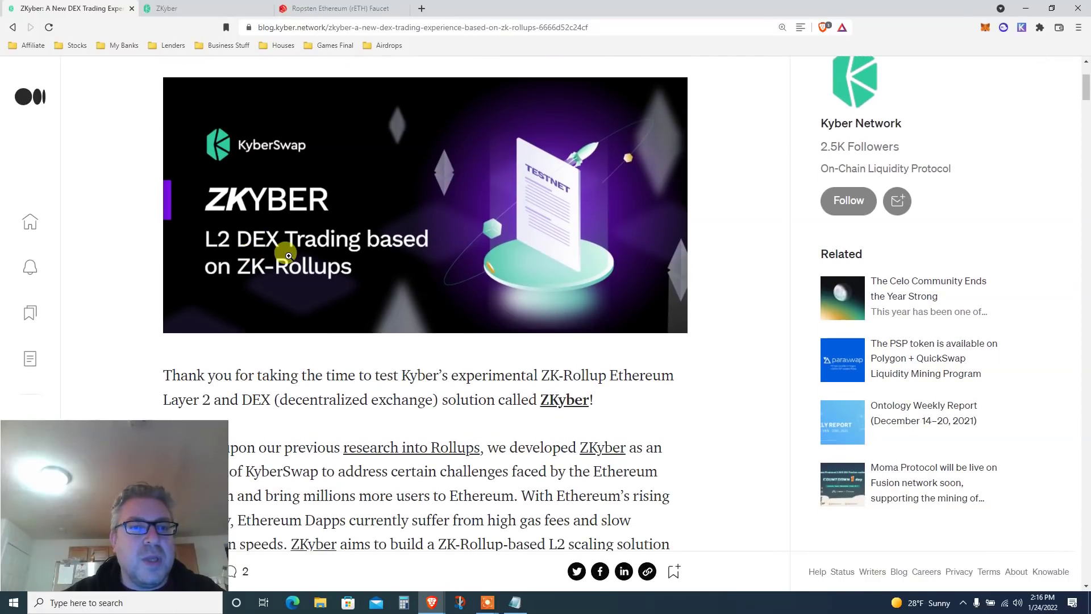
{"action": "scroll", "coordinate": [316, 245], "scroll_direction": "down", "scroll_amount": 2}
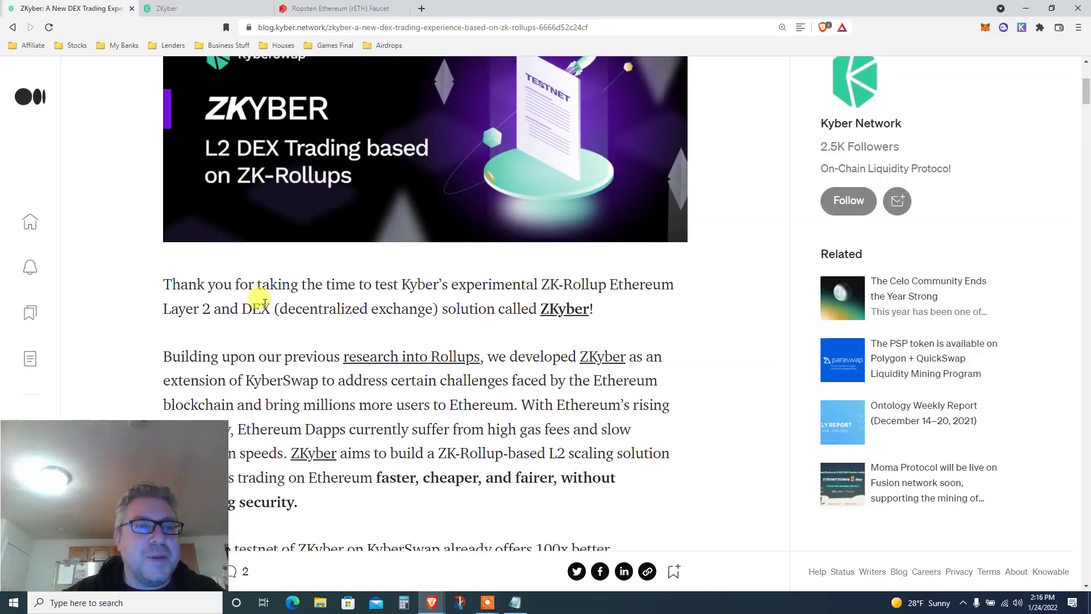
{"action": "triple_click", "coordinate": [264, 302]}
Step: Read further and highlight the paragraph about building on rollup research
{"action": "scroll", "coordinate": [325, 298], "scroll_direction": "down", "scroll_amount": 1}
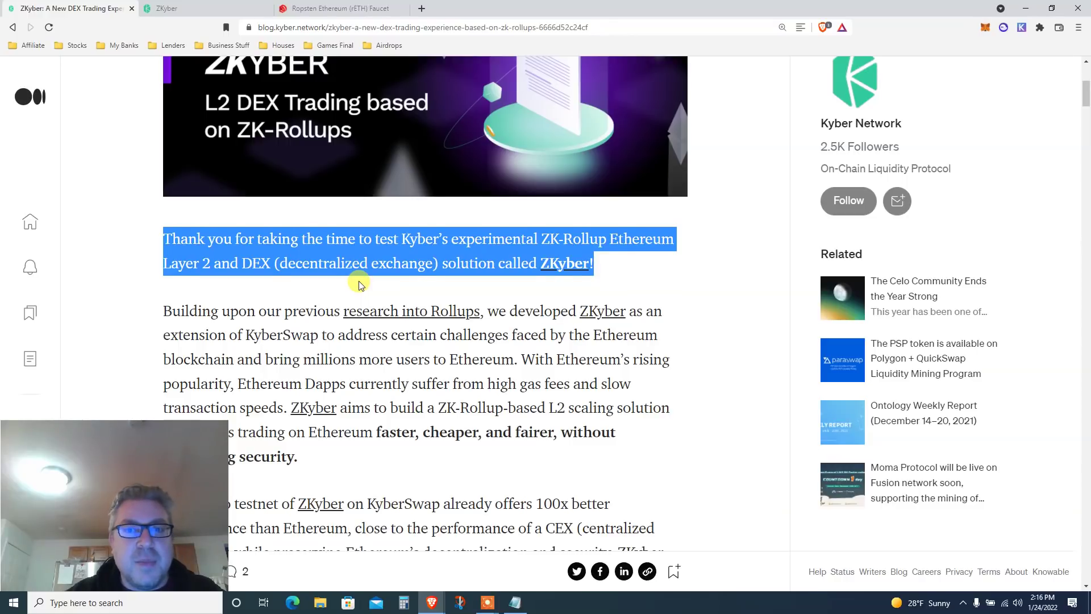
{"action": "scroll", "coordinate": [358, 284], "scroll_direction": "down", "scroll_amount": 1}
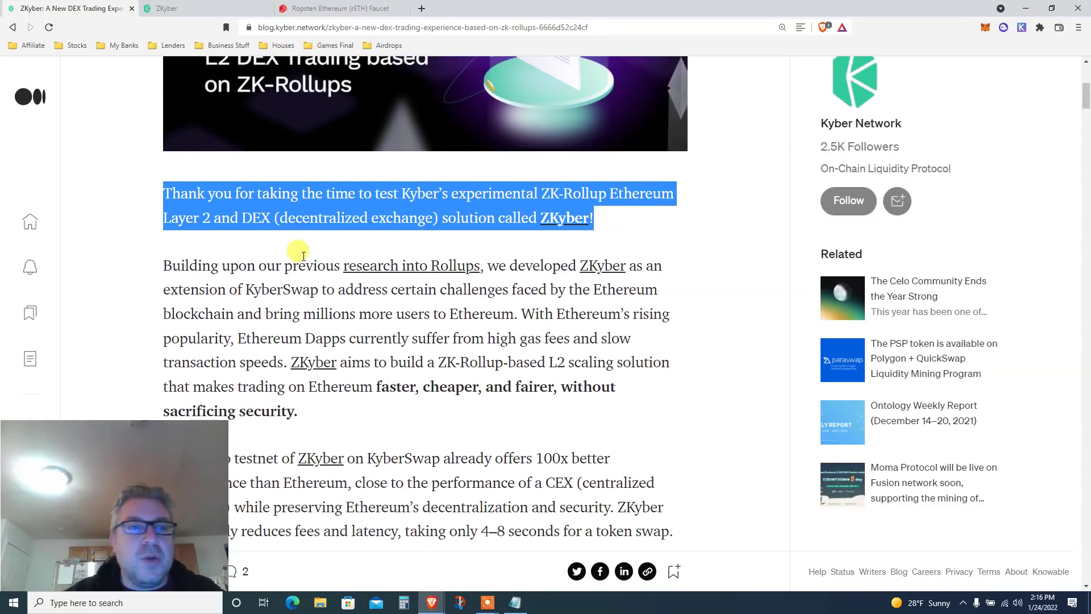
{"action": "scroll", "coordinate": [267, 230], "scroll_direction": "down", "scroll_amount": 1}
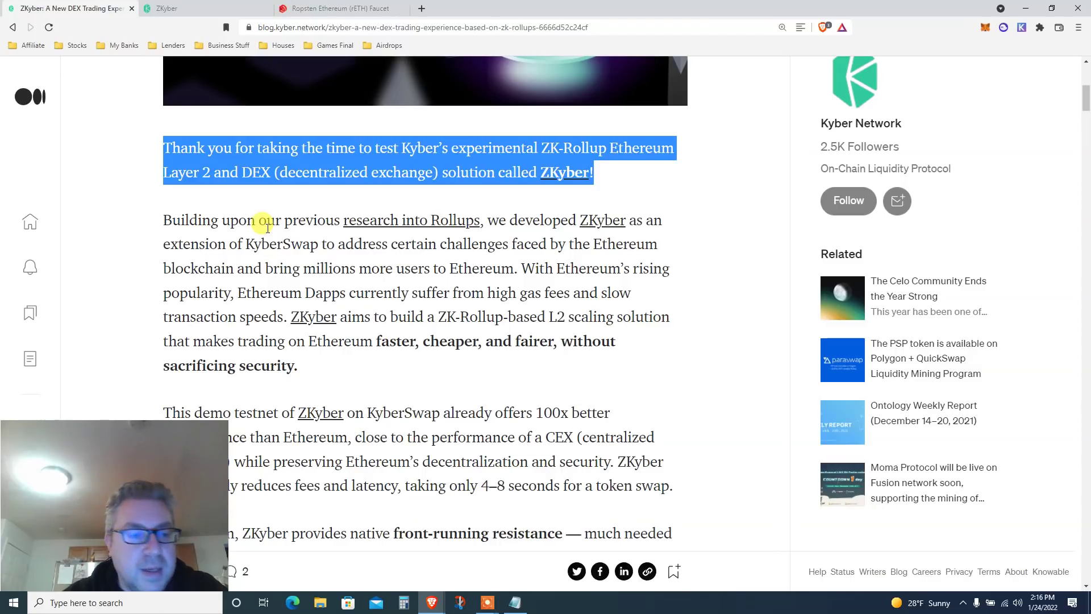
{"action": "scroll", "coordinate": [264, 225], "scroll_direction": "down", "scroll_amount": 2}
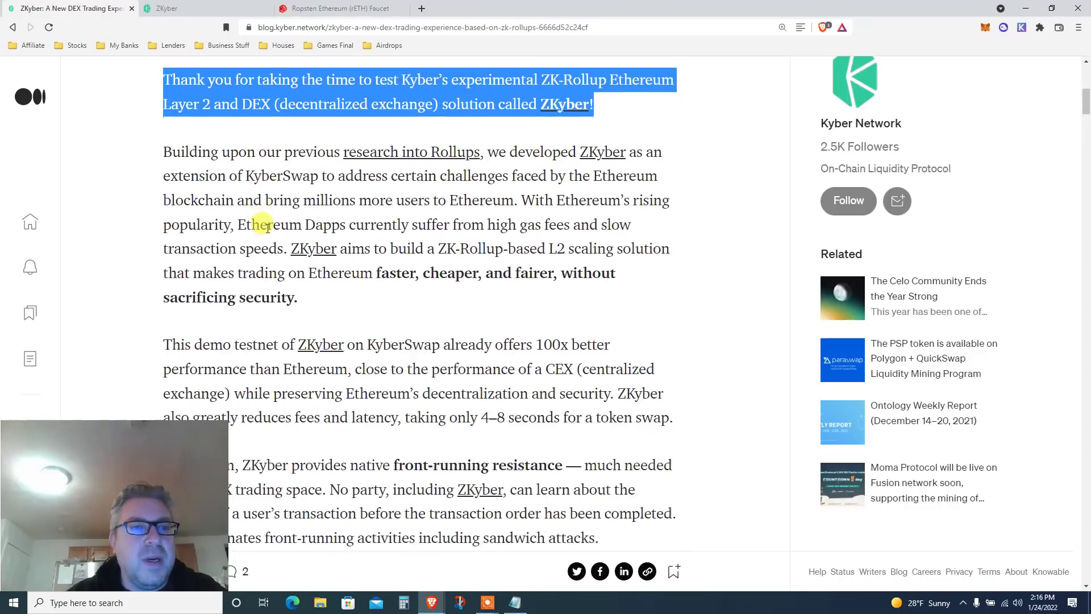
{"action": "left_click", "coordinate": [235, 204]}
{"action": "triple_click", "coordinate": [235, 204]}
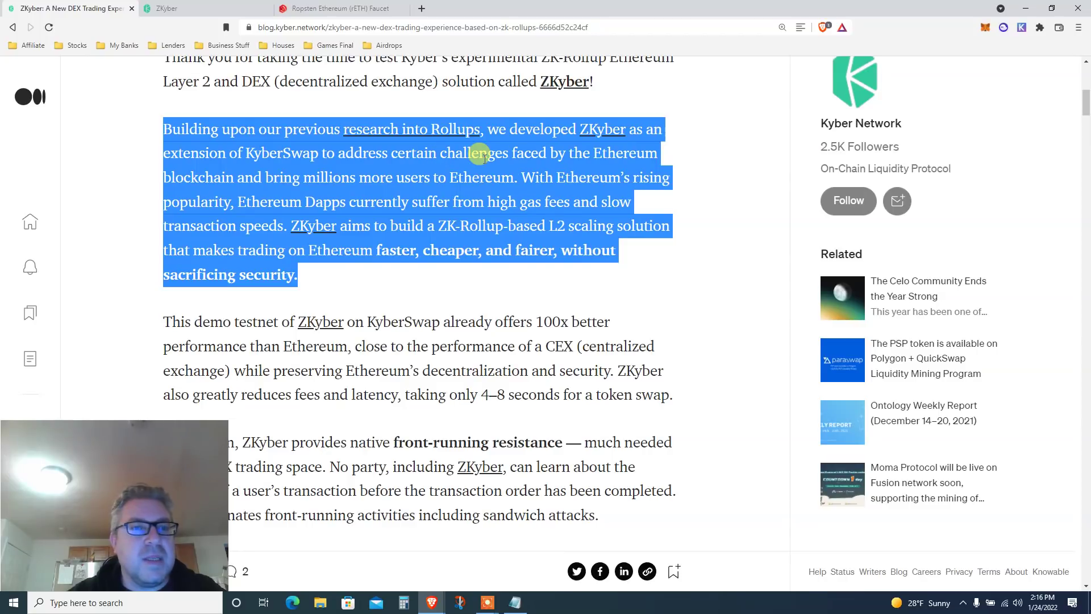
Step: Highlight the demo testnet performance paragraph, the Test and Earn paragraph and '$50,000 Holiday Giveaway'
{"action": "scroll", "coordinate": [483, 159], "scroll_direction": "down", "scroll_amount": 3}
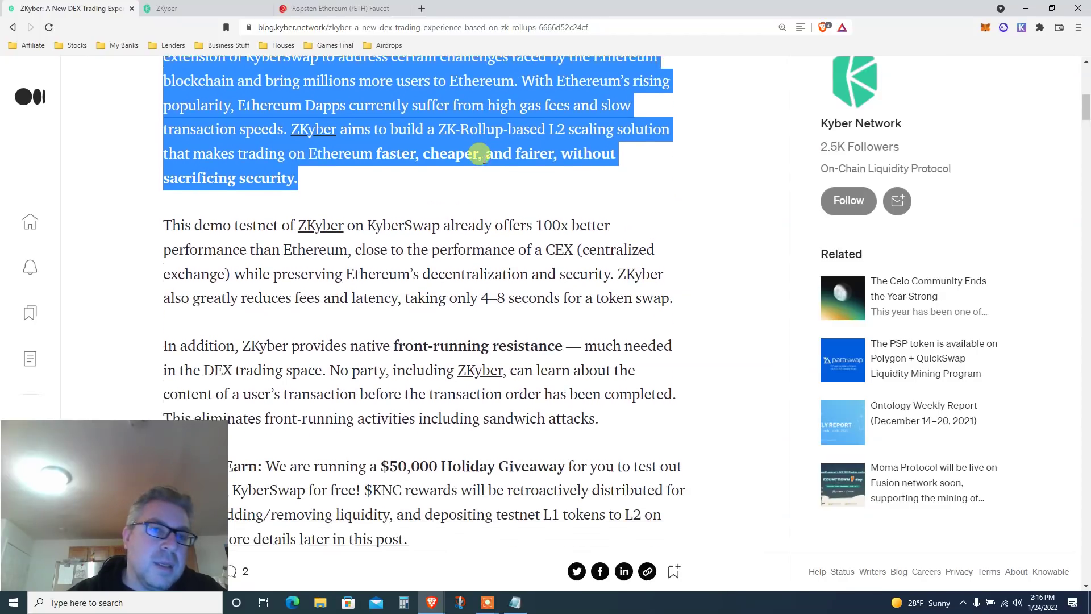
{"action": "scroll", "coordinate": [483, 158], "scroll_direction": "down", "scroll_amount": 1}
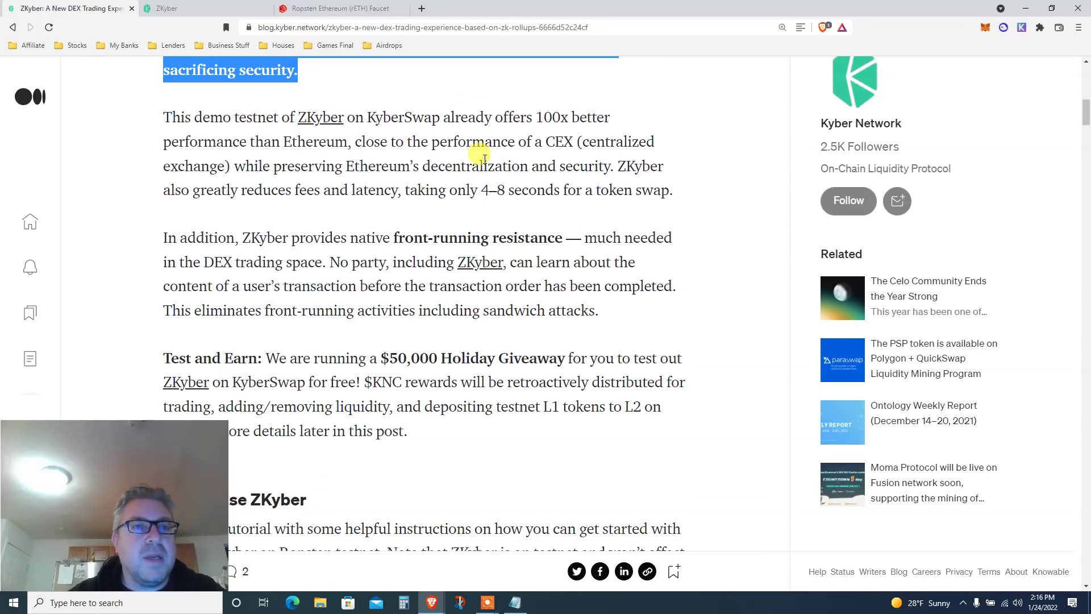
{"action": "triple_click", "coordinate": [407, 152]}
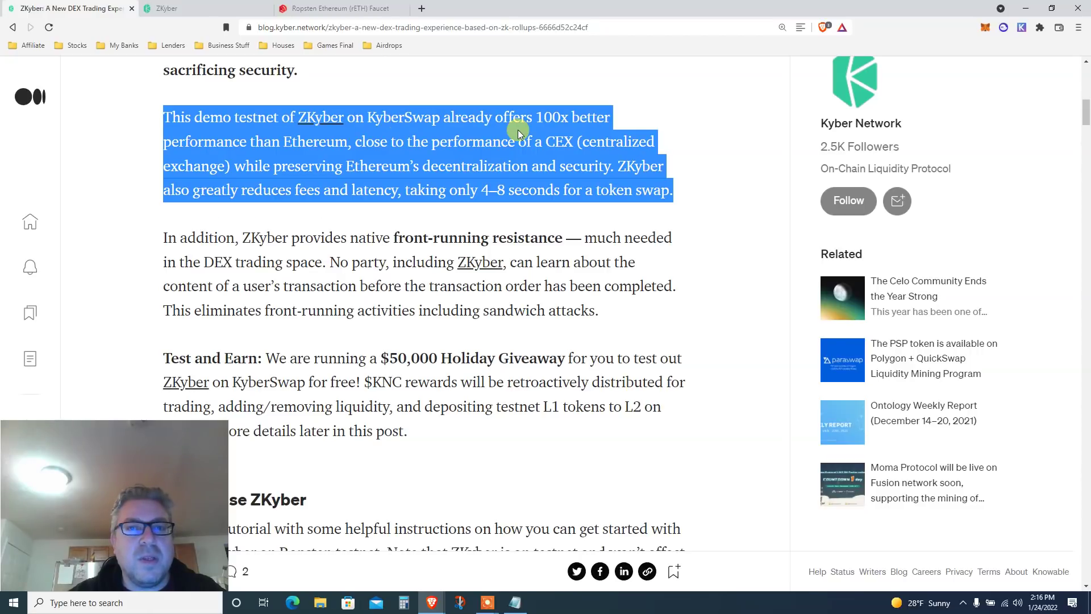
{"action": "scroll", "coordinate": [375, 142], "scroll_direction": "down", "scroll_amount": 2}
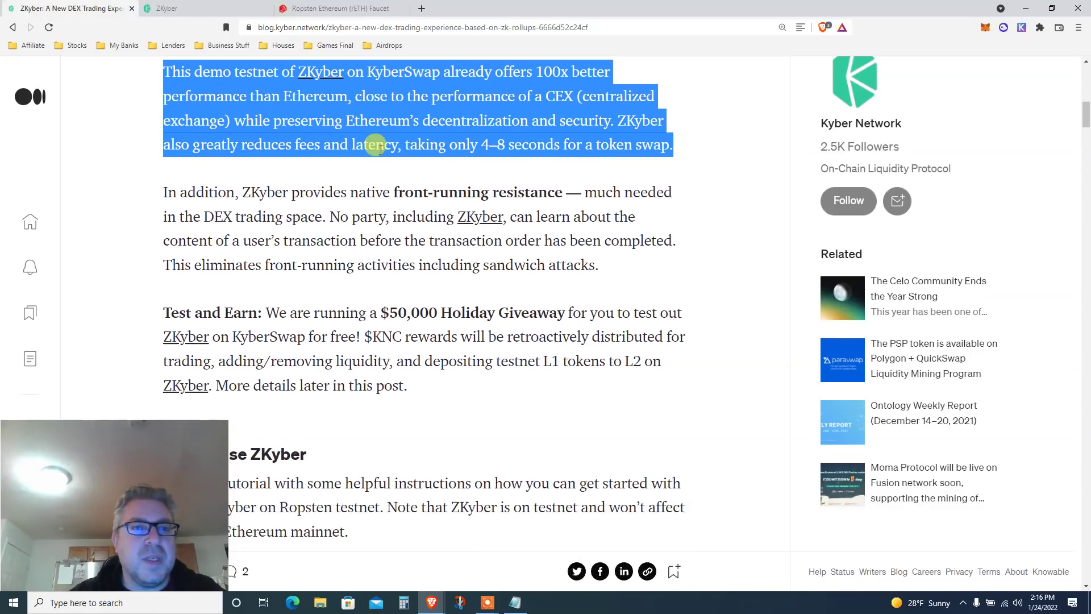
{"action": "scroll", "coordinate": [379, 149], "scroll_direction": "down", "scroll_amount": 1}
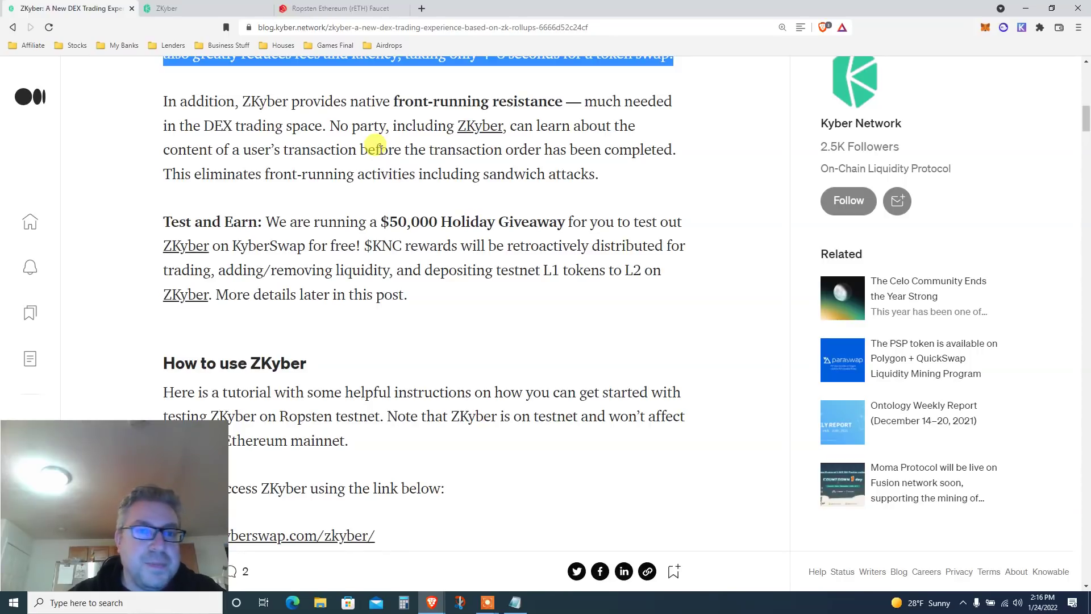
{"action": "scroll", "coordinate": [378, 148], "scroll_direction": "down", "scroll_amount": 1}
{"action": "triple_click", "coordinate": [360, 174]}
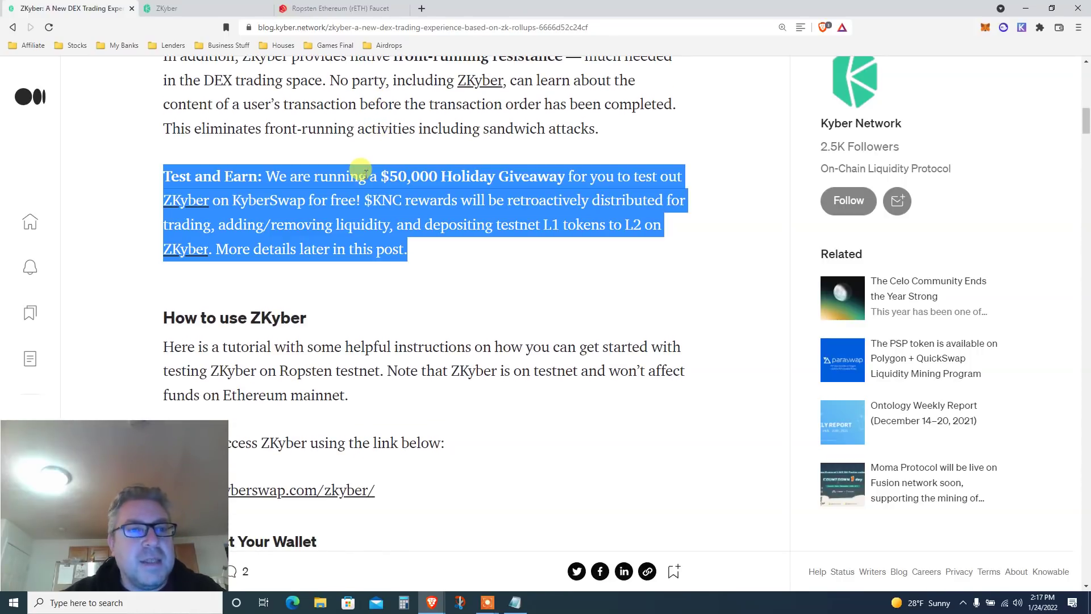
{"action": "left_click_drag", "start_coordinate": [382, 176], "coordinate": [565, 182]}
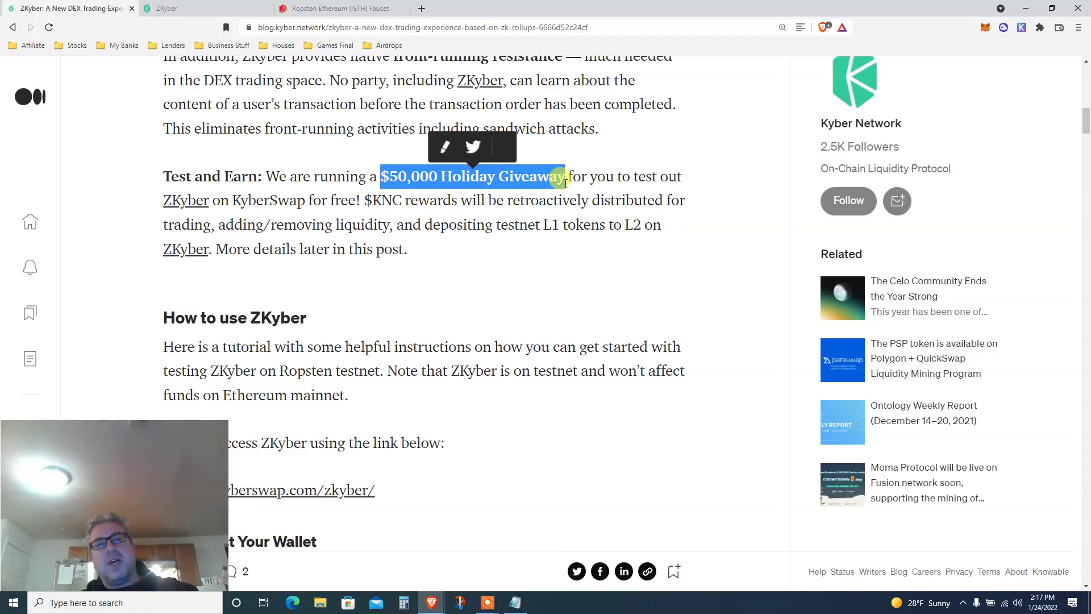
Step: Highlight 'free' and the $KNC rewards mention, then the whole Test and Earn paragraph
{"action": "scroll", "coordinate": [562, 179], "scroll_direction": "down", "scroll_amount": 1}
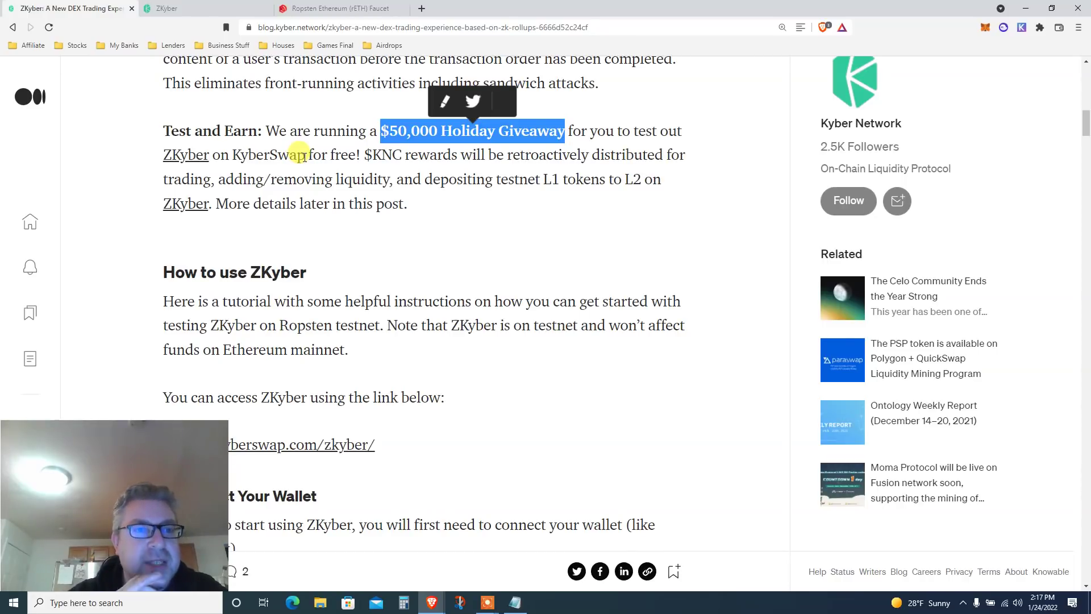
{"action": "double_click", "coordinate": [343, 155]}
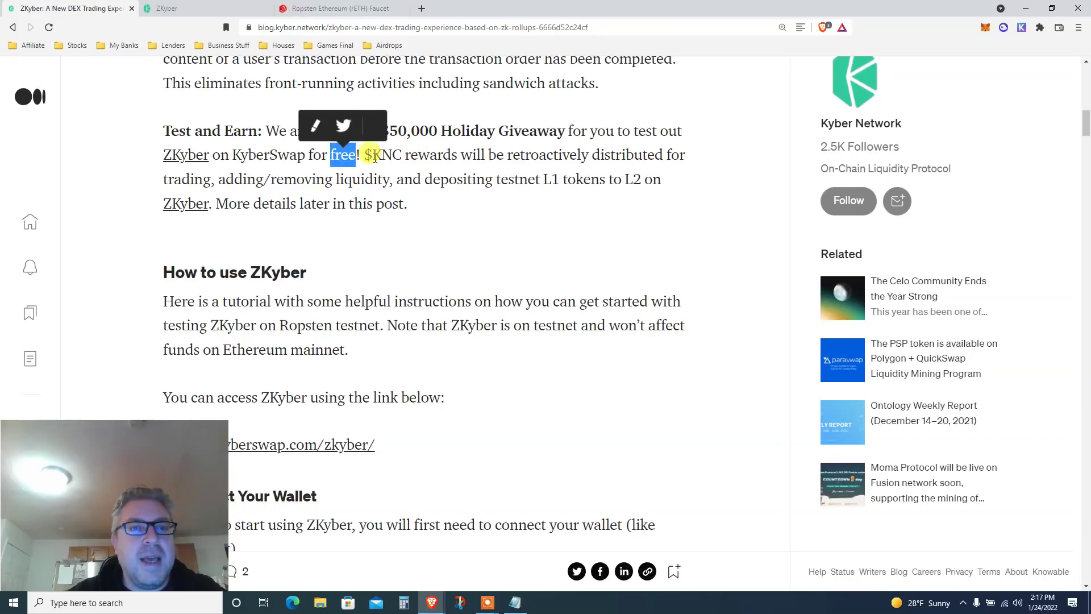
{"action": "left_click_drag", "start_coordinate": [364, 154], "coordinate": [418, 153]}
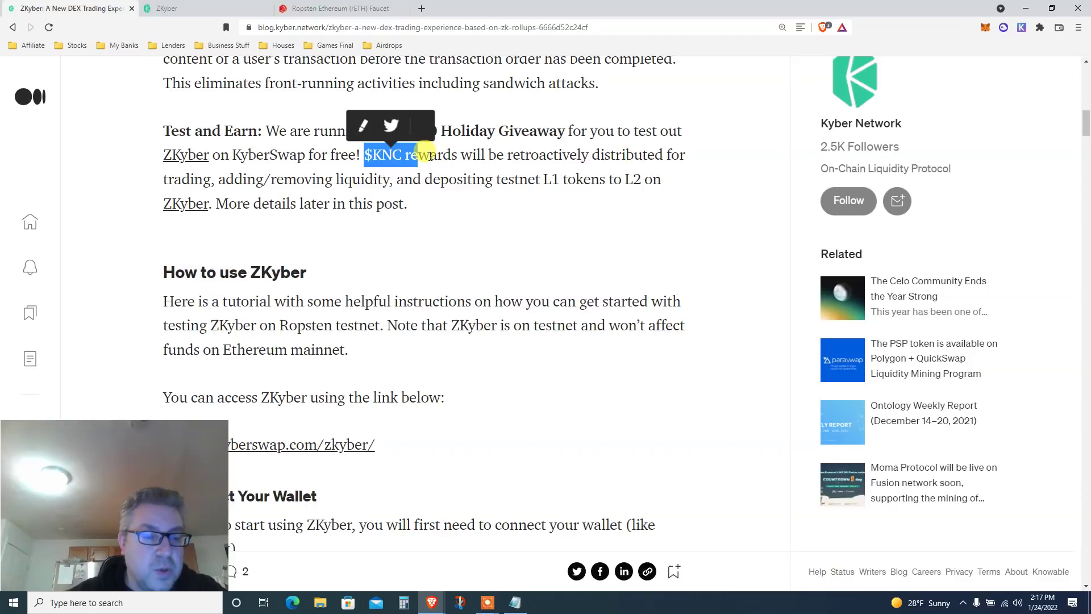
{"action": "triple_click", "coordinate": [469, 155]}
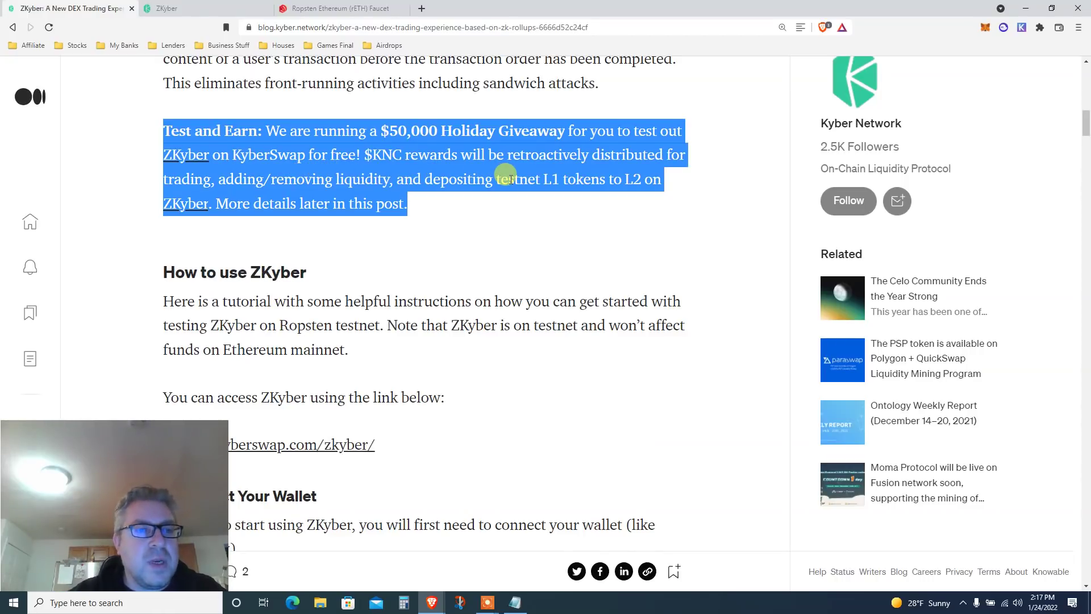
Step: Highlight the How to use ZKyber introduction, open the ZKyber app link, and return to the article
{"action": "scroll", "coordinate": [510, 179], "scroll_direction": "down", "scroll_amount": 4}
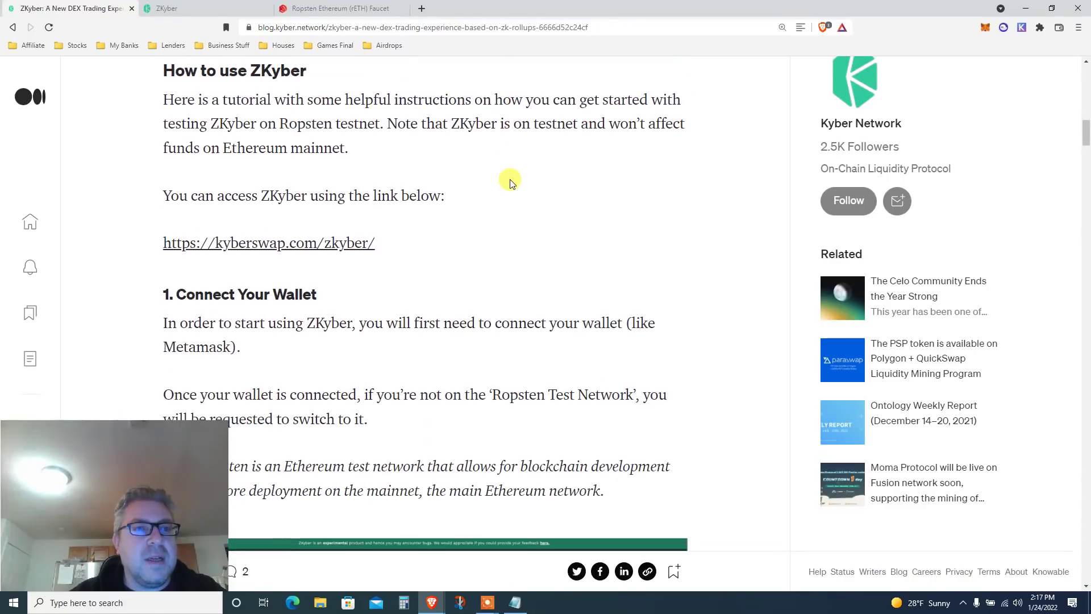
{"action": "triple_click", "coordinate": [343, 114]}
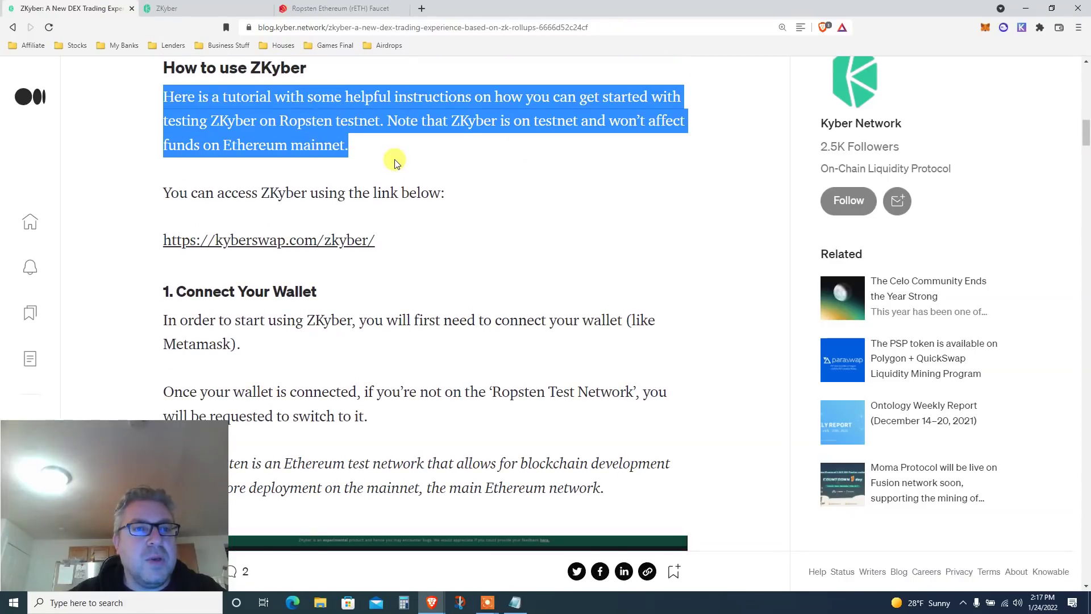
{"action": "scroll", "coordinate": [395, 163], "scroll_direction": "down", "scroll_amount": 1}
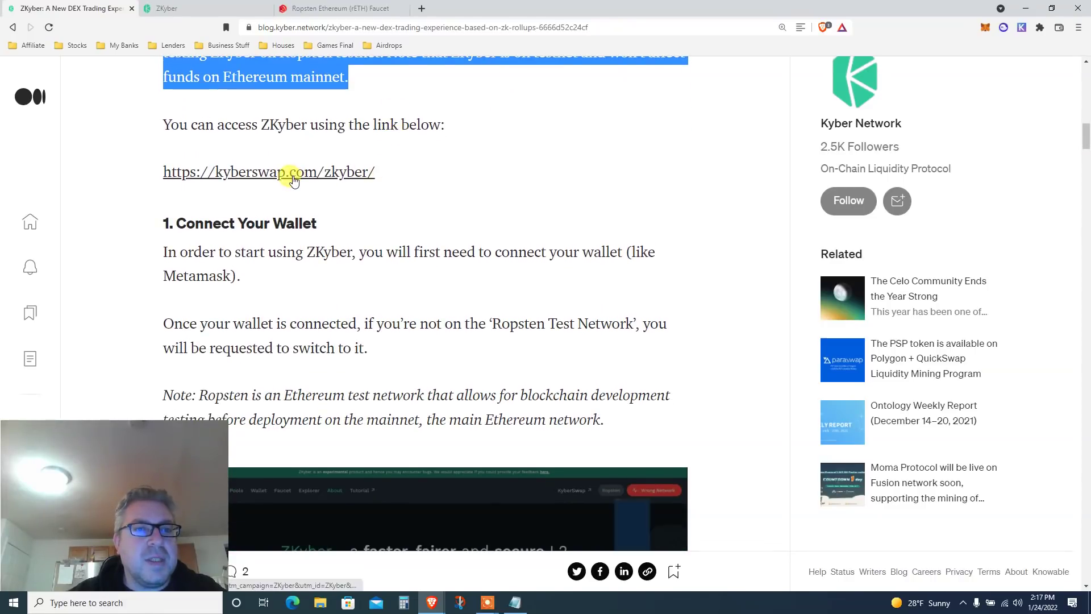
{"action": "left_click", "coordinate": [294, 179]}
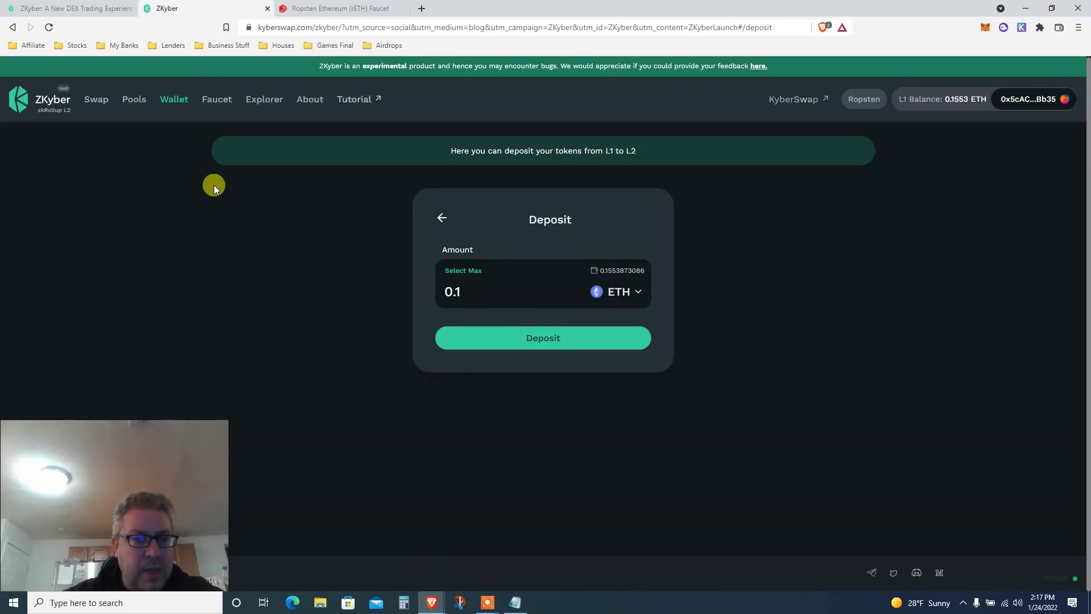
{"action": "left_click", "coordinate": [108, 8]}
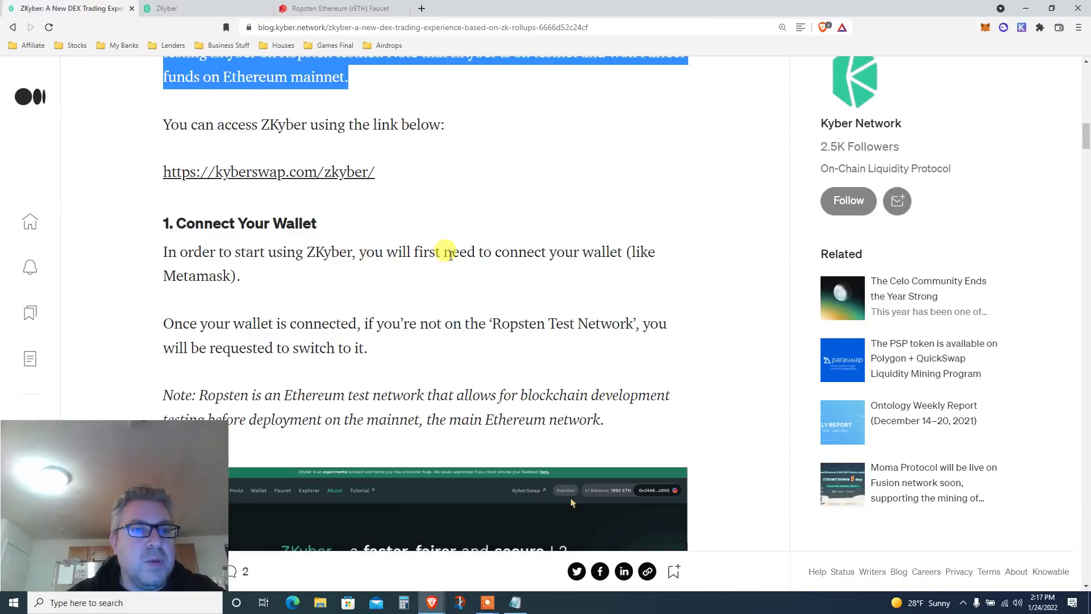
Step: Highlight the wallet connection paragraph, the word 'connected' and 'Ropsten Test Network'
{"action": "scroll", "coordinate": [449, 256], "scroll_direction": "down", "scroll_amount": 1}
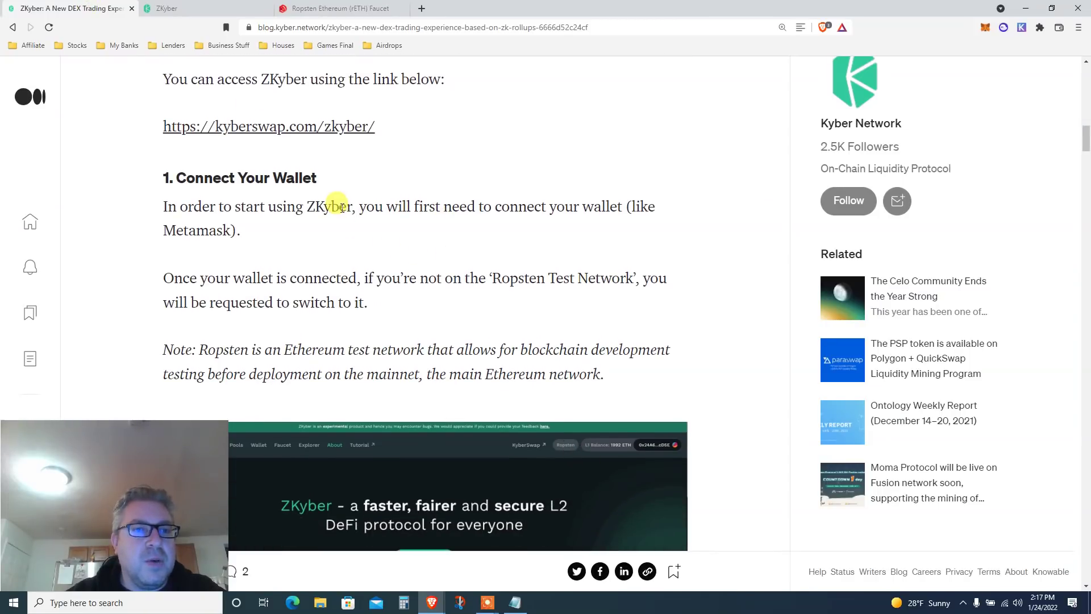
{"action": "triple_click", "coordinate": [356, 217]}
{"action": "scroll", "coordinate": [356, 217], "scroll_direction": "down", "scroll_amount": 2}
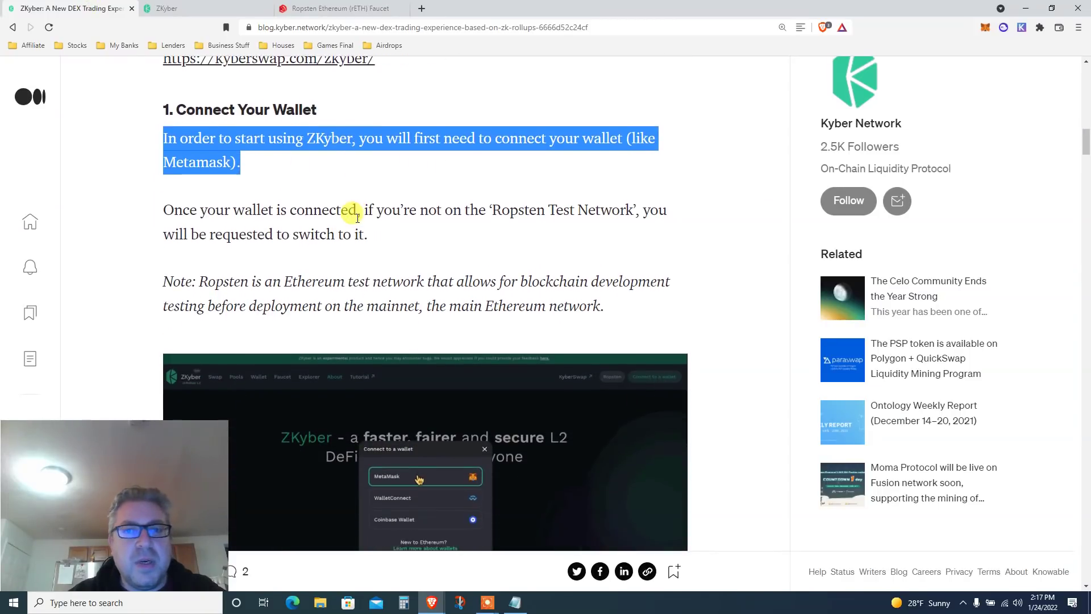
{"action": "scroll", "coordinate": [355, 216], "scroll_direction": "down", "scroll_amount": 1}
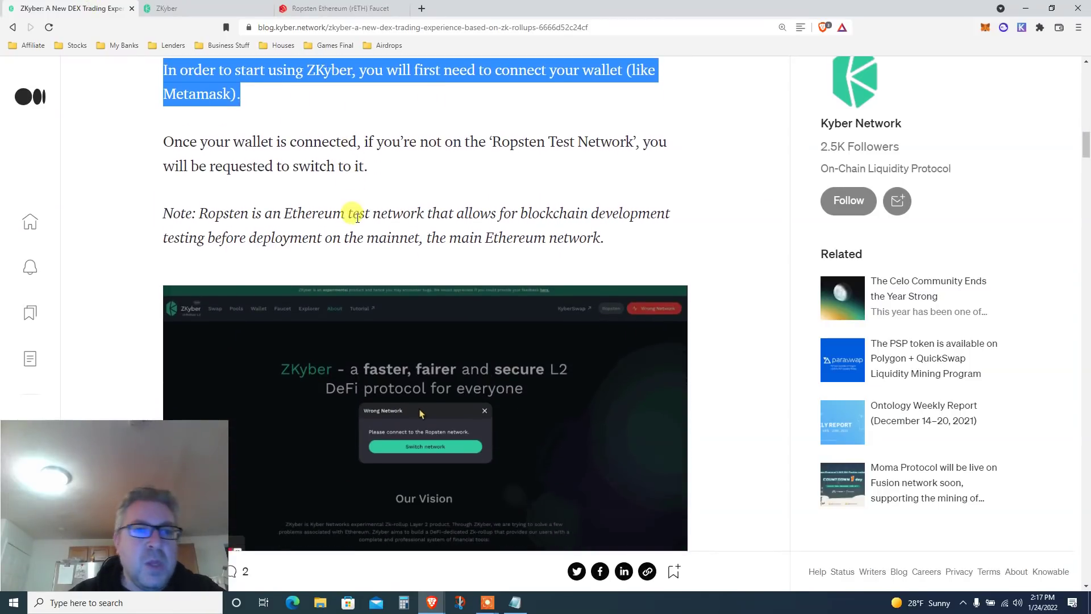
{"action": "double_click", "coordinate": [297, 151]}
{"action": "left_click_drag", "start_coordinate": [492, 142], "coordinate": [633, 142]}
Step: Highlight 'don't' in the note and section 3's first paragraph, then scroll to 5. Swap Tokens
{"action": "scroll", "coordinate": [361, 179], "scroll_direction": "down", "scroll_amount": 2}
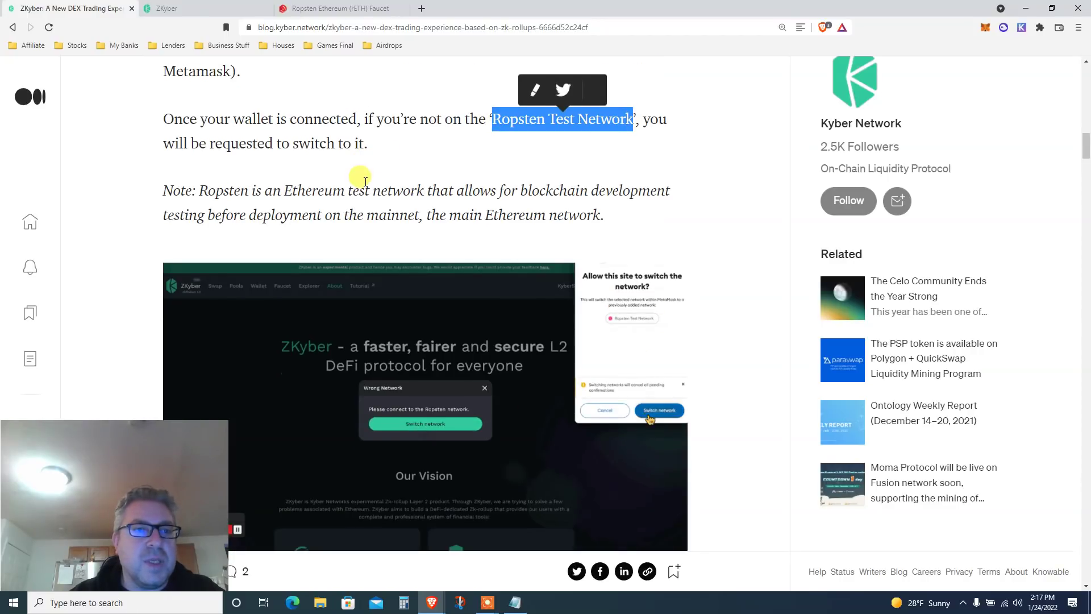
{"action": "scroll", "coordinate": [364, 184], "scroll_direction": "down", "scroll_amount": 7}
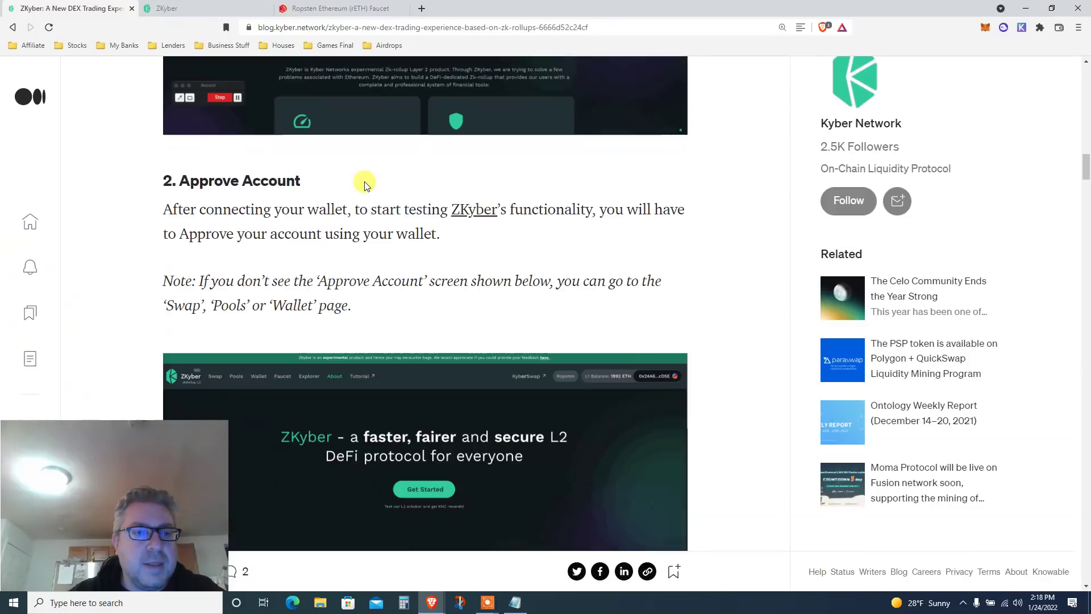
{"action": "scroll", "coordinate": [365, 181], "scroll_direction": "down", "scroll_amount": 1}
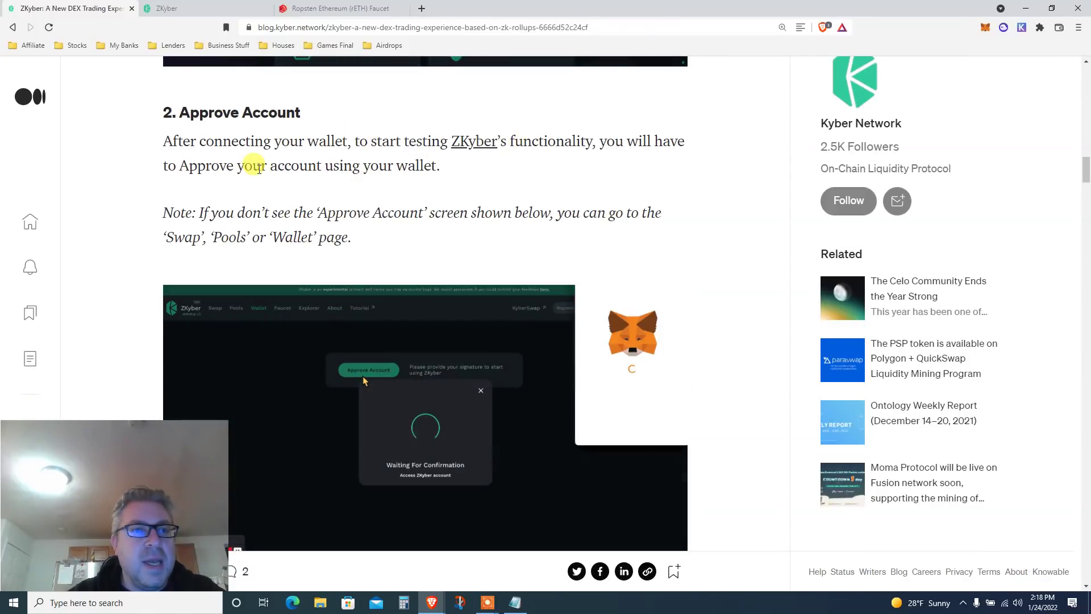
{"action": "double_click", "coordinate": [257, 213]}
{"action": "scroll", "coordinate": [257, 213], "scroll_direction": "down", "scroll_amount": 8}
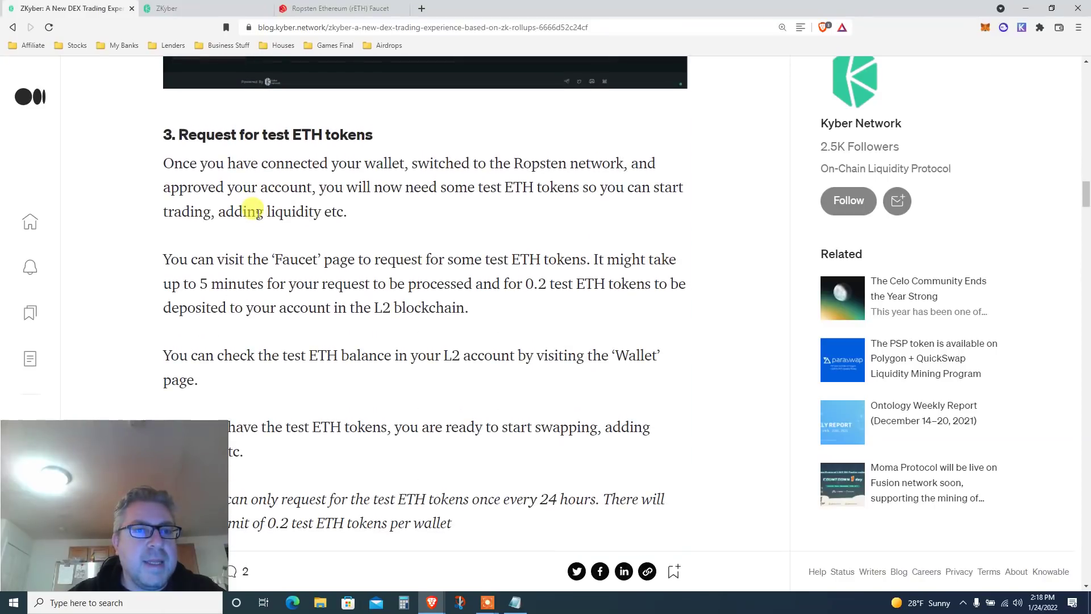
{"action": "triple_click", "coordinate": [268, 200]}
{"action": "scroll", "coordinate": [276, 205], "scroll_direction": "down", "scroll_amount": 3}
{"action": "scroll", "coordinate": [274, 204], "scroll_direction": "down", "scroll_amount": 4}
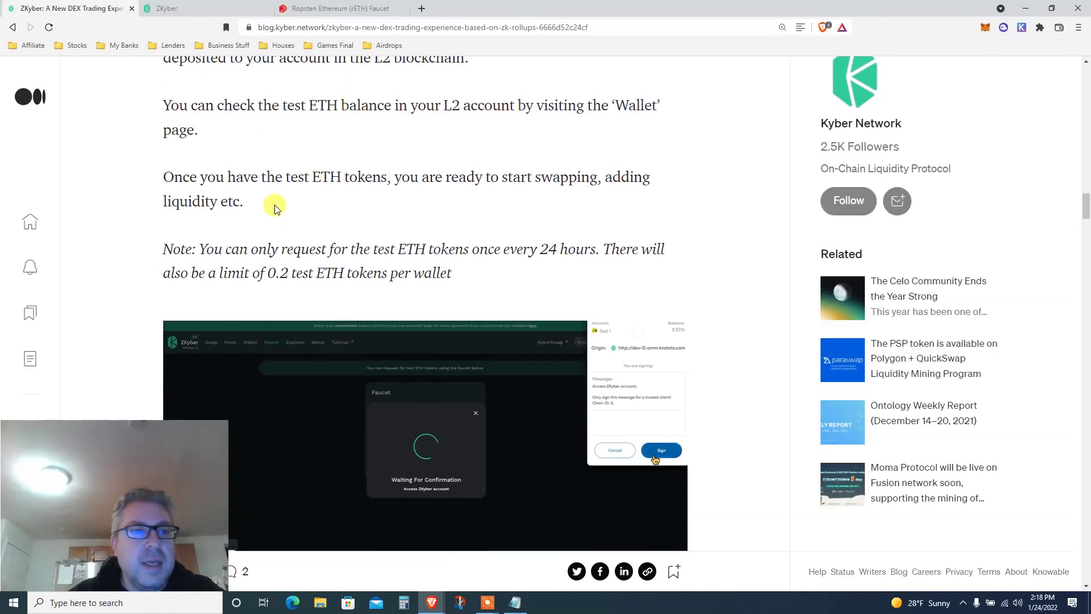
{"action": "scroll", "coordinate": [275, 205], "scroll_direction": "down", "scroll_amount": 7}
{"action": "scroll", "coordinate": [274, 205], "scroll_direction": "down", "scroll_amount": 1}
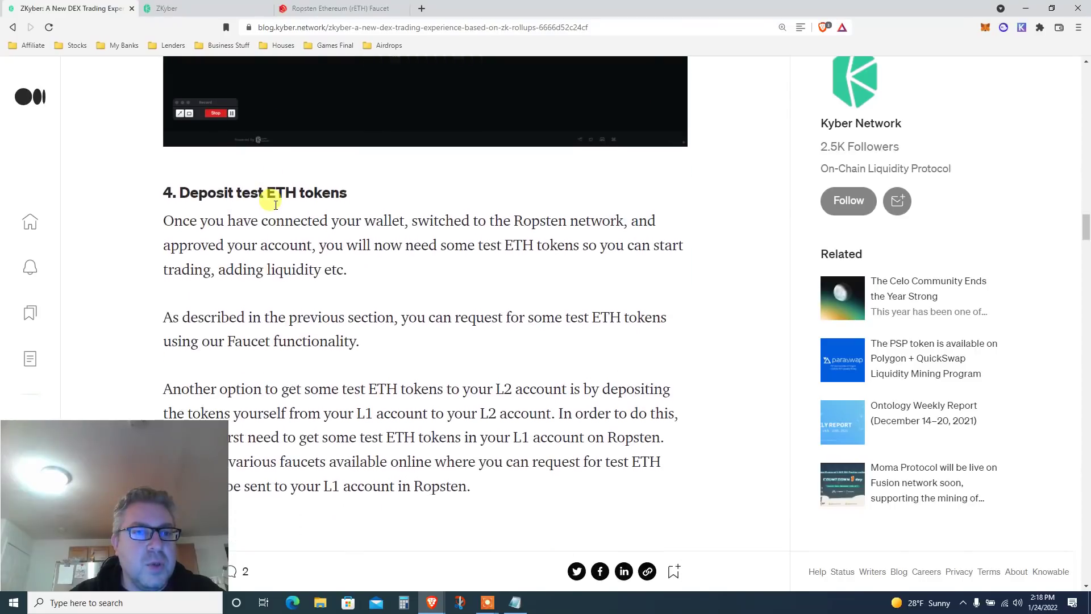
{"action": "scroll", "coordinate": [275, 205], "scroll_direction": "down", "scroll_amount": 3}
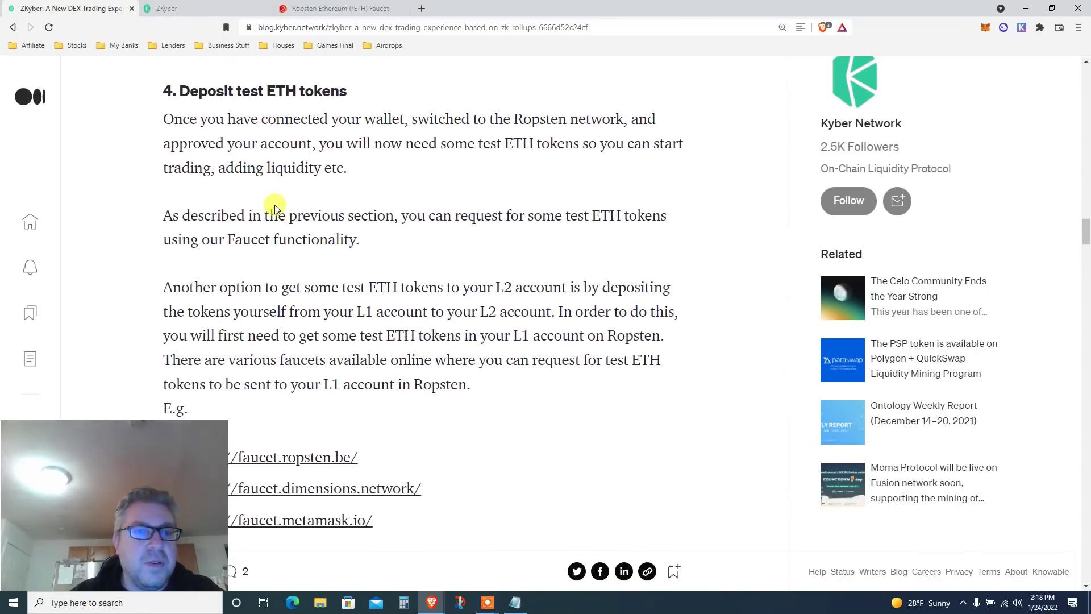
{"action": "scroll", "coordinate": [275, 208], "scroll_direction": "down", "scroll_amount": 12}
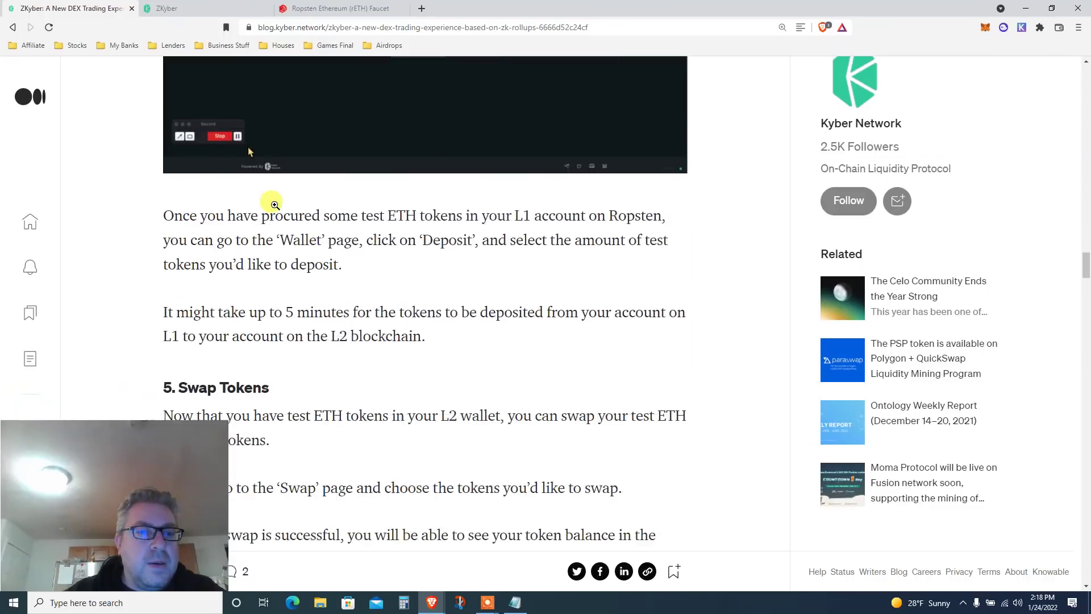
Step: View ZKyber's Deposit page, pause the screen recording, and switch to the Ropsten rETH faucet
{"action": "left_click", "coordinate": [165, 7]}
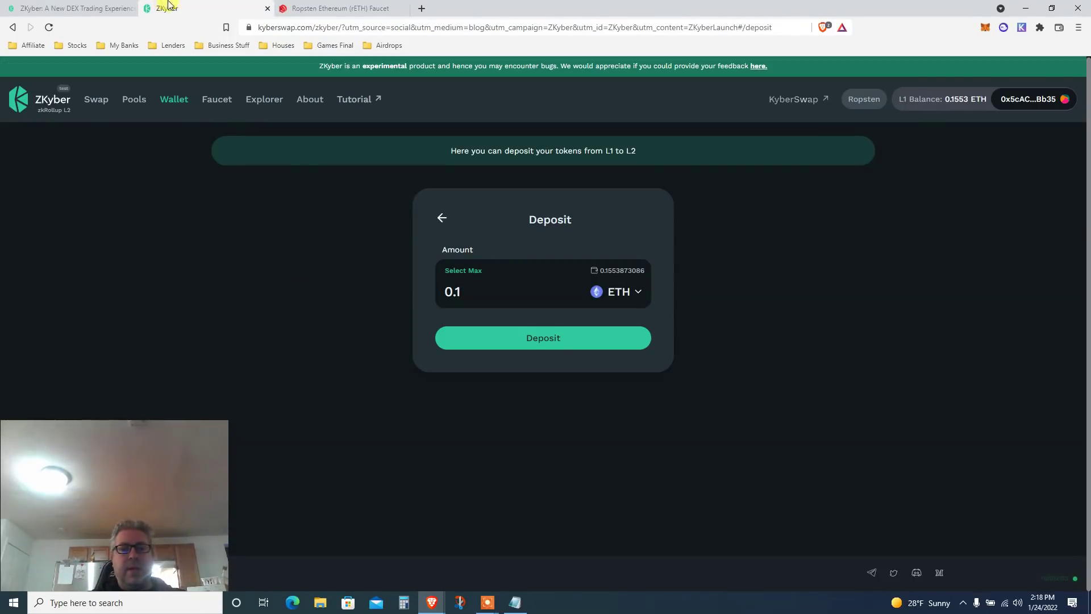
{"action": "left_click", "coordinate": [510, 605]}
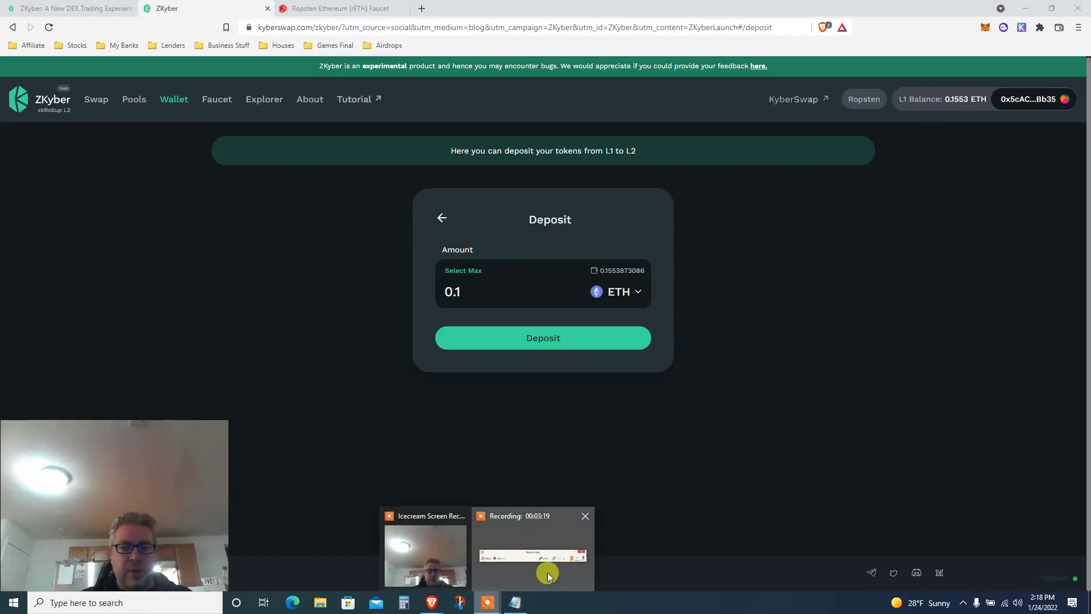
{"action": "left_click", "coordinate": [547, 571]}
{"action": "left_click", "coordinate": [731, 586]}
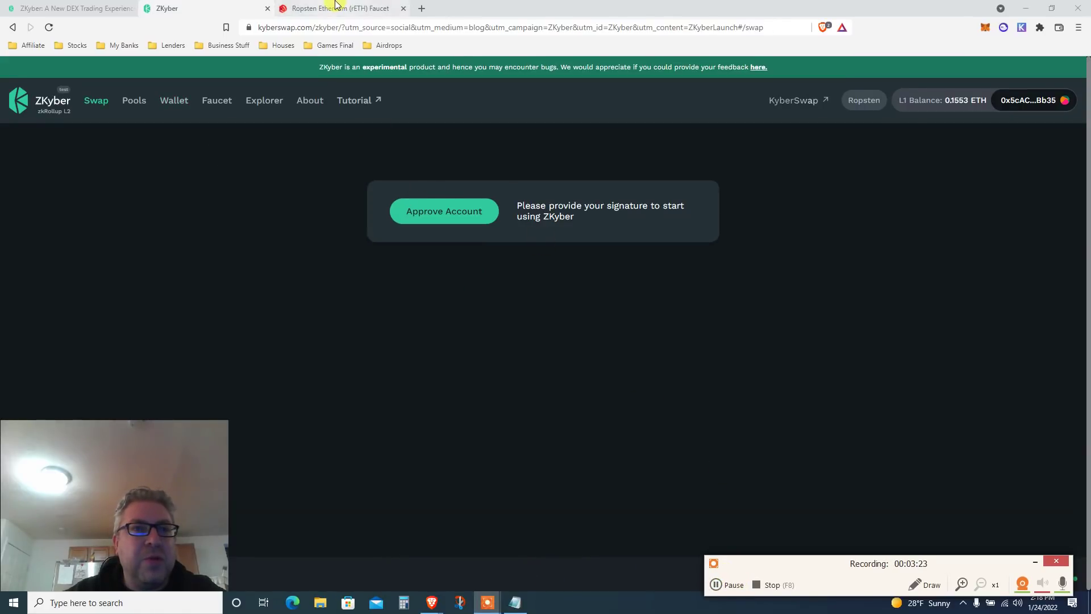
{"action": "left_click", "coordinate": [335, 7]}
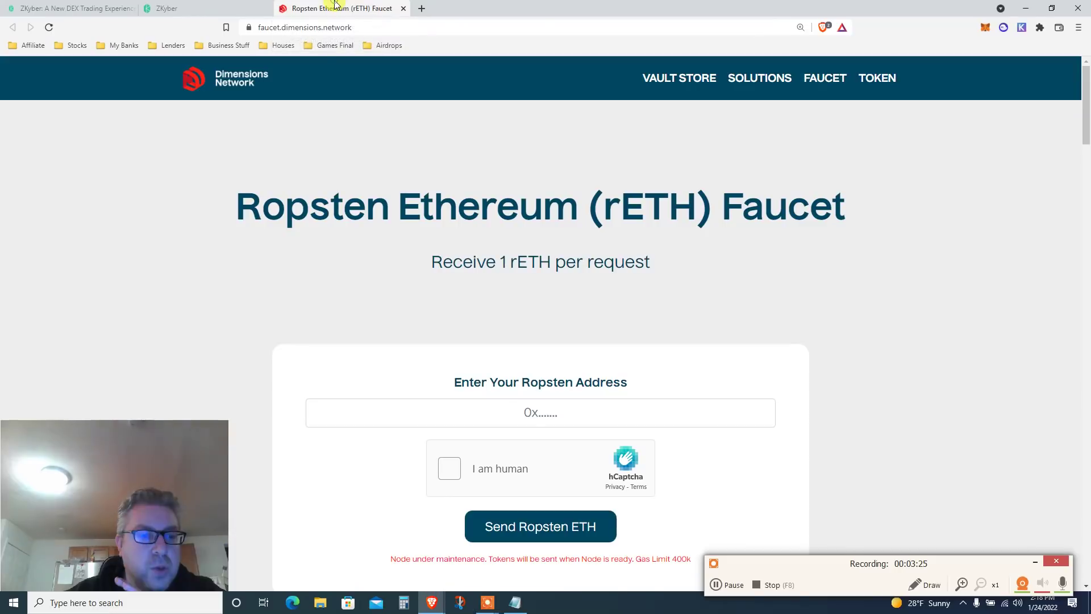
Step: Check the wallet's 0.1554 ETH holdings in MetaMask, then highlight the faucet's address and heading
{"action": "left_click", "coordinate": [985, 29]}
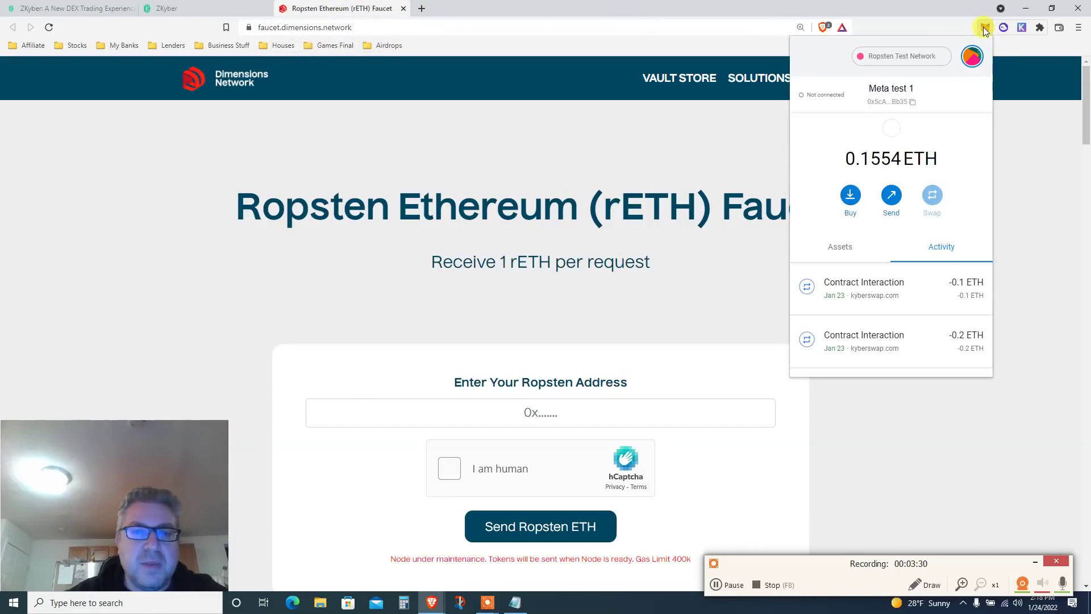
{"action": "left_click", "coordinate": [832, 251]}
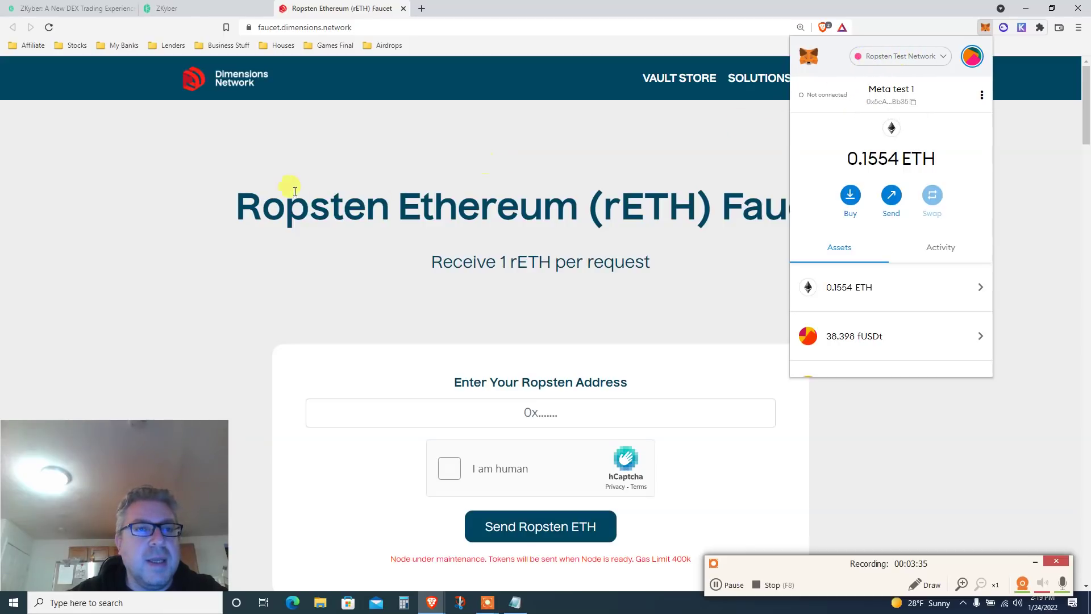
{"action": "left_click", "coordinate": [370, 27]}
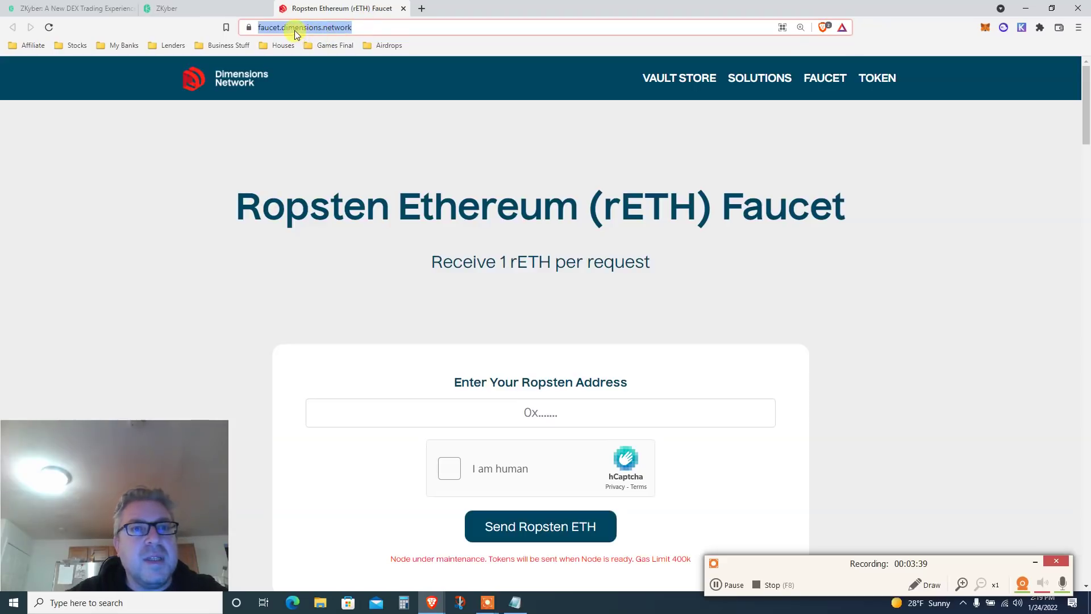
{"action": "triple_click", "coordinate": [286, 208]}
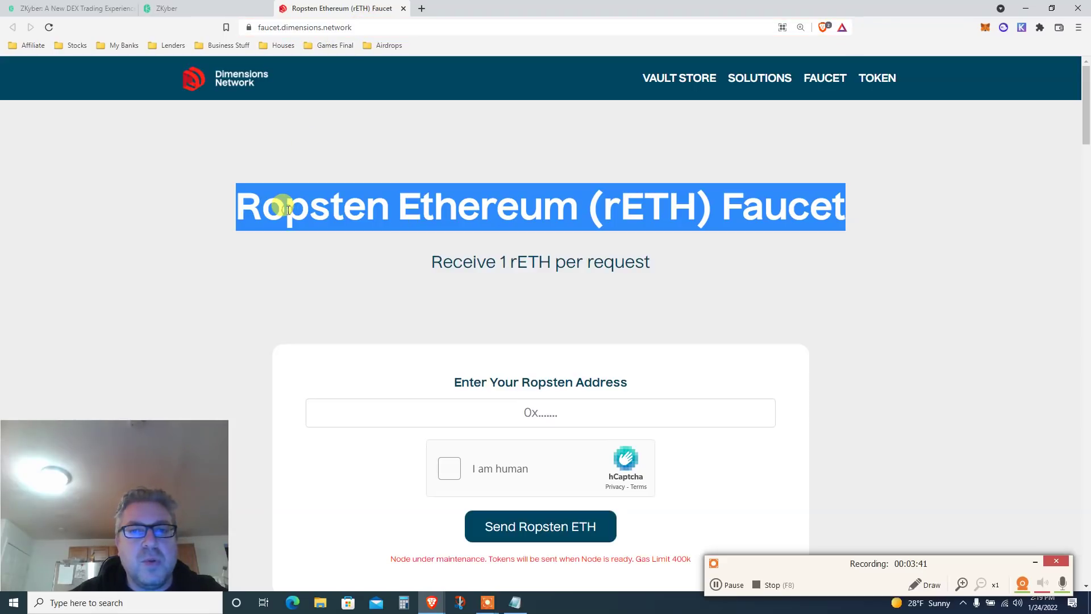
Step: Request Ropsten ETH from the faucet, recheck the wallet balance, and return to ZKyber
{"action": "scroll", "coordinate": [287, 209], "scroll_direction": "down", "scroll_amount": 2}
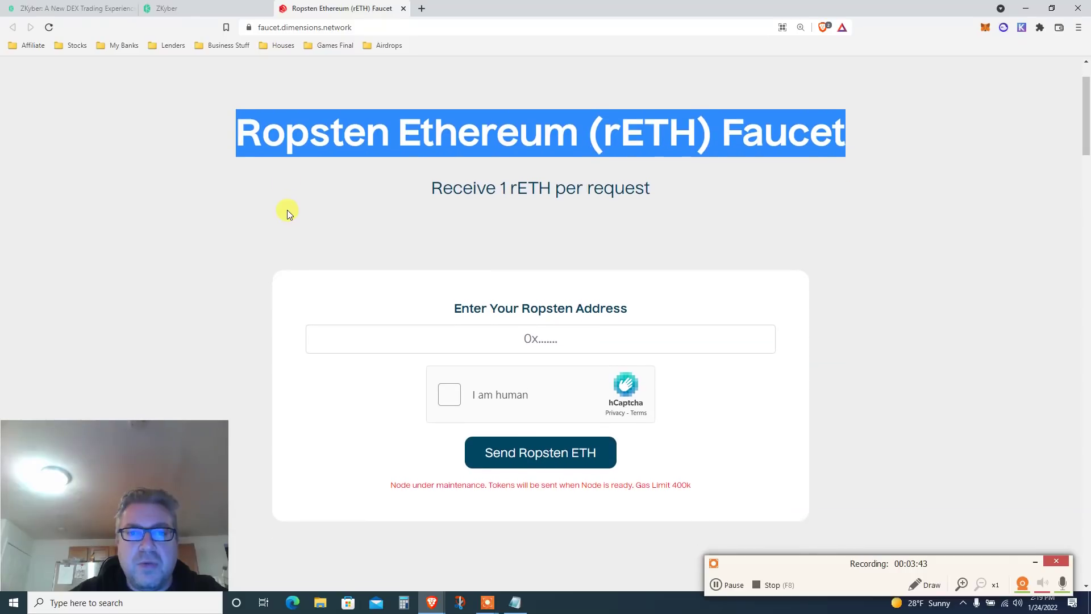
{"action": "double_click", "coordinate": [483, 171]}
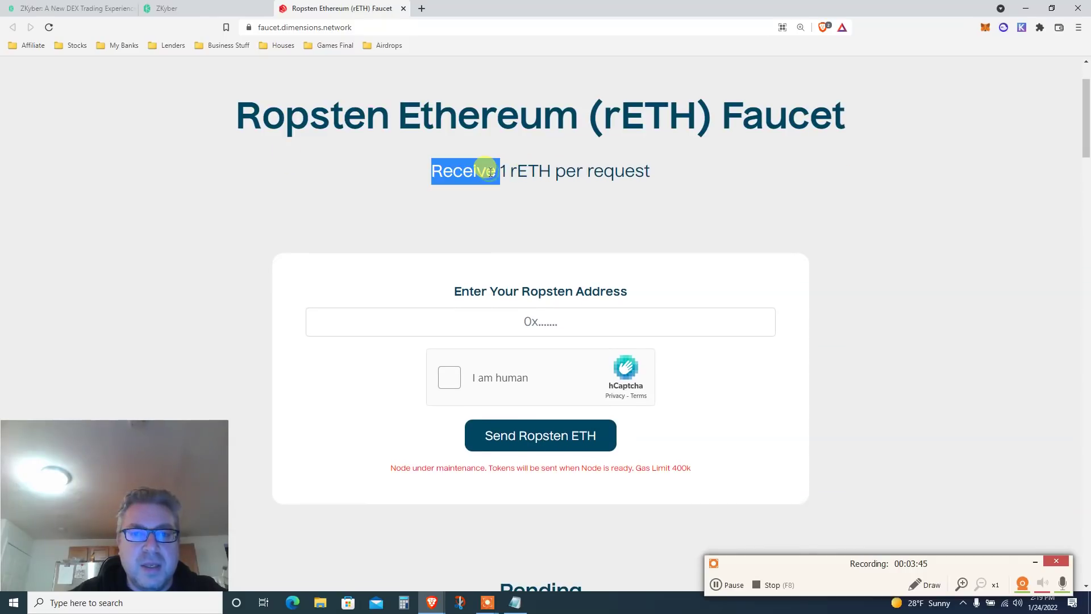
{"action": "scroll", "coordinate": [489, 172], "scroll_direction": "down", "scroll_amount": 2}
{"action": "scroll", "coordinate": [489, 171], "scroll_direction": "down", "scroll_amount": 2}
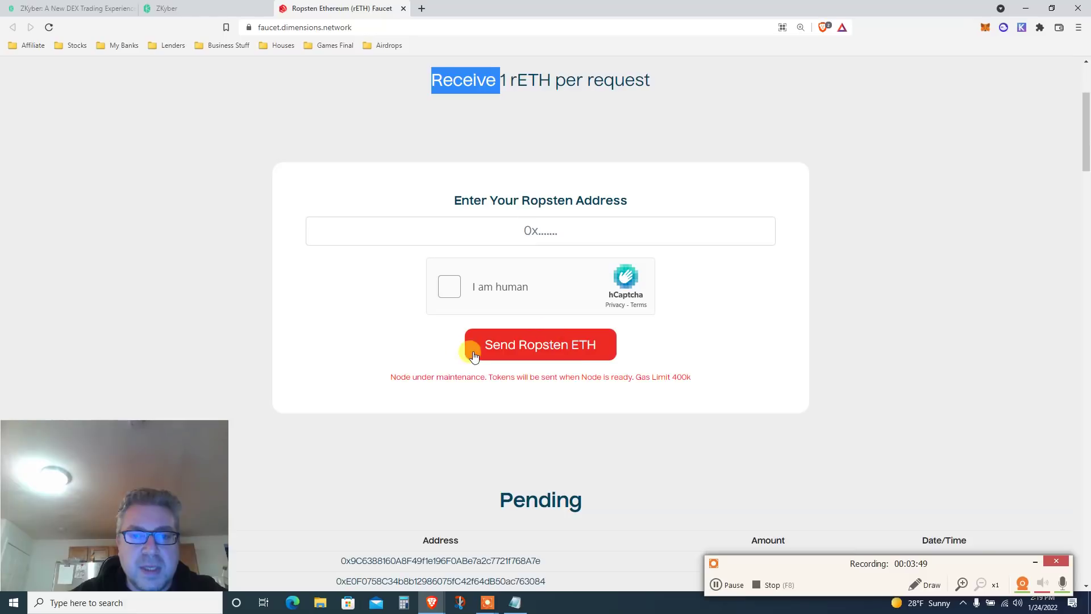
{"action": "left_click", "coordinate": [569, 353]}
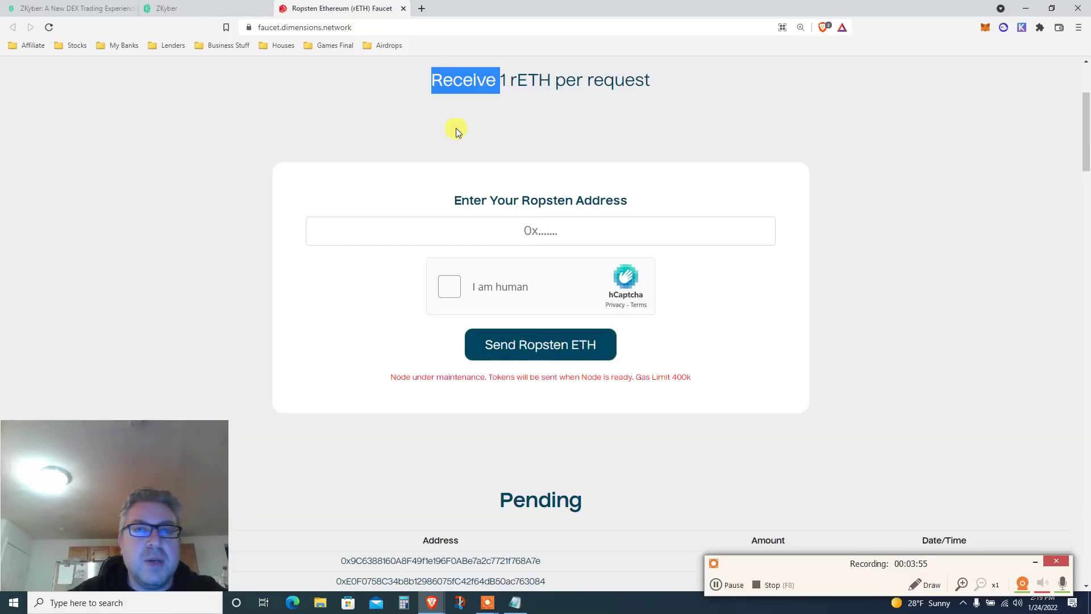
{"action": "left_click", "coordinate": [985, 30]}
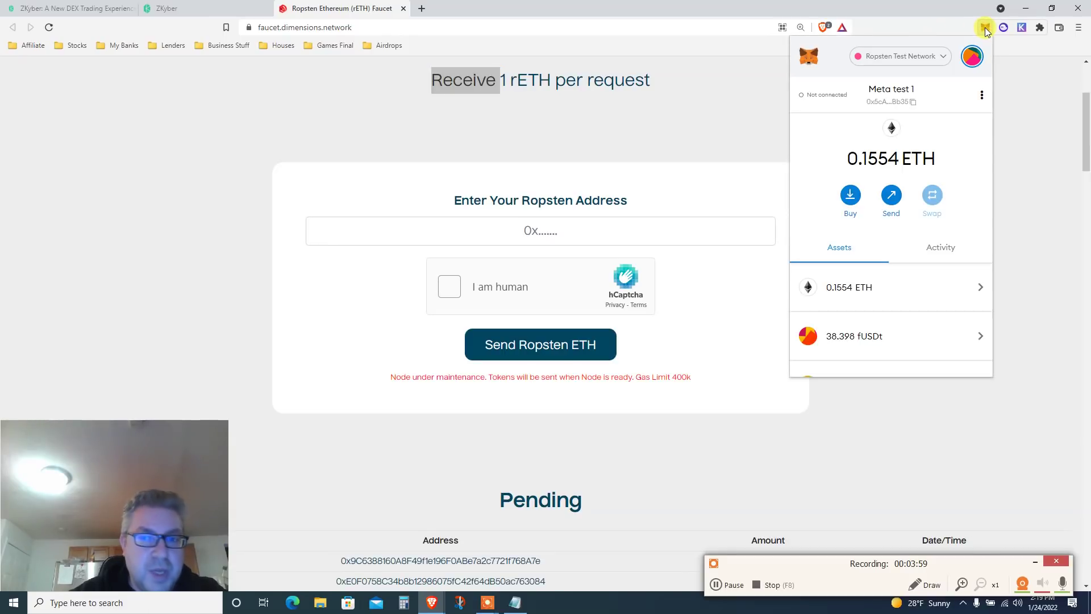
{"action": "left_click", "coordinate": [213, 8]}
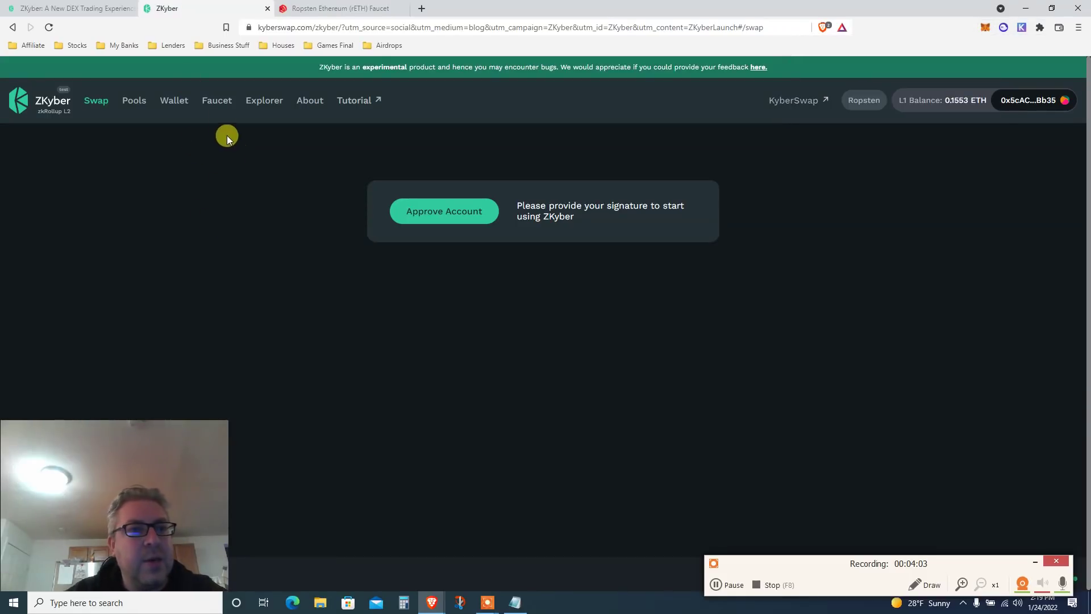
Step: Read the ZKyber Faucet page description, highlighting it and the word 'below'
{"action": "left_click", "coordinate": [215, 101]}
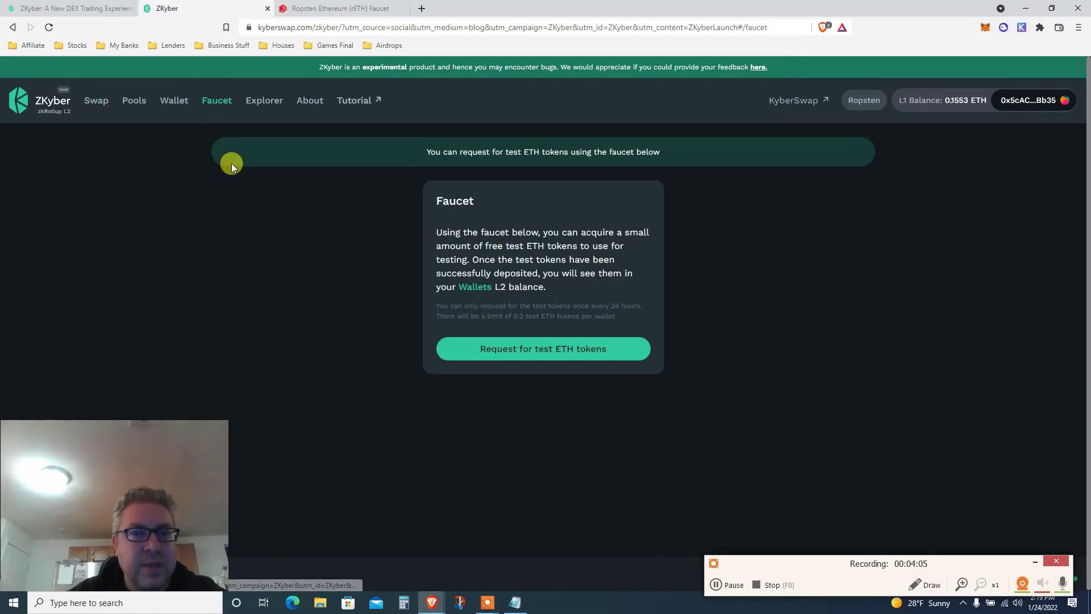
{"action": "triple_click", "coordinate": [568, 239]}
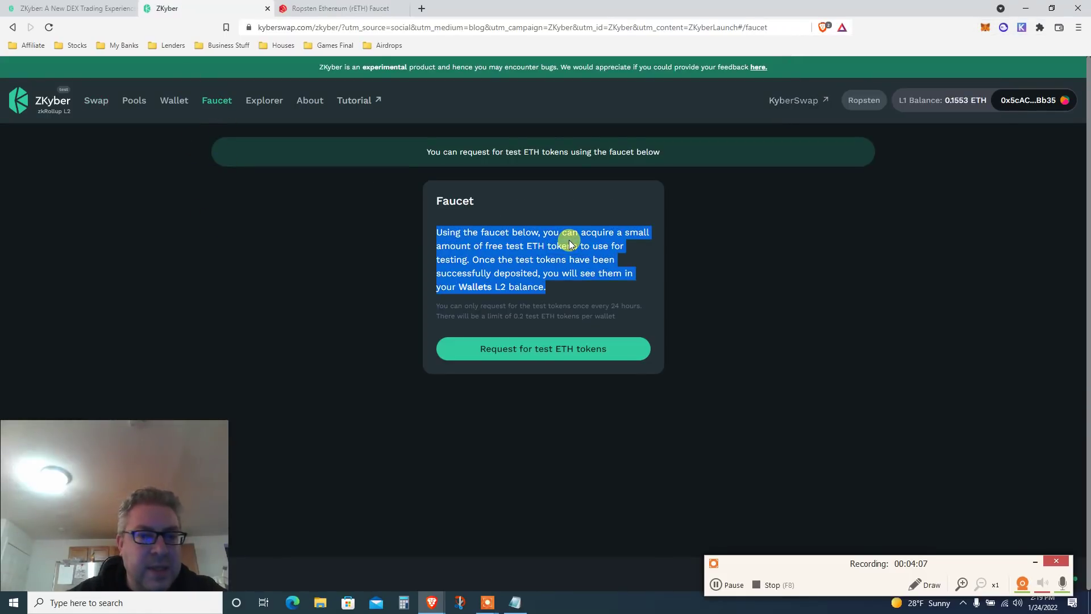
{"action": "left_click", "coordinate": [546, 239]}
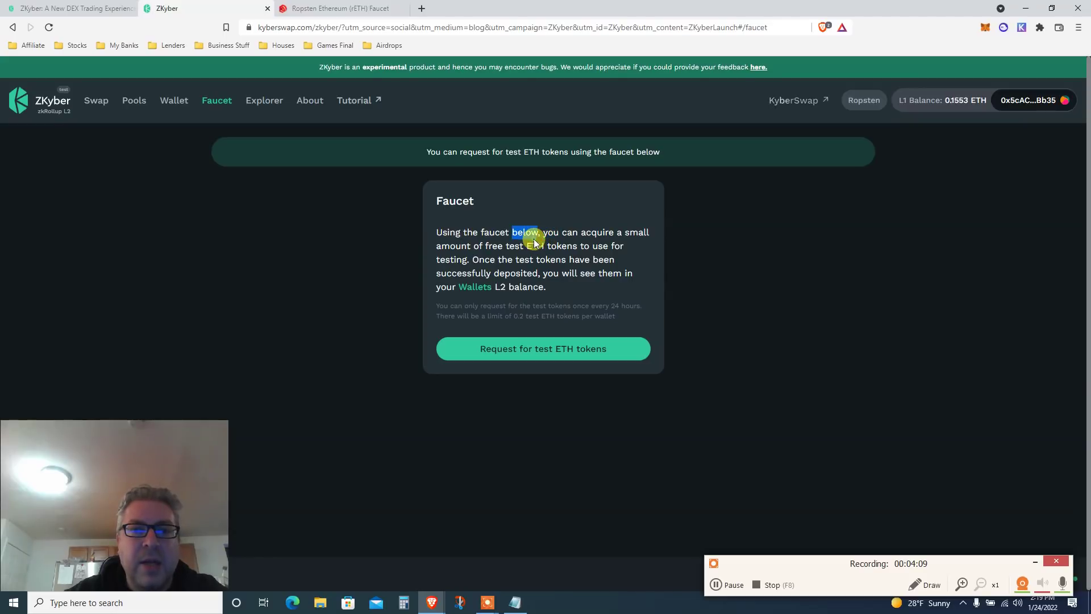
{"action": "double_click", "coordinate": [528, 237]}
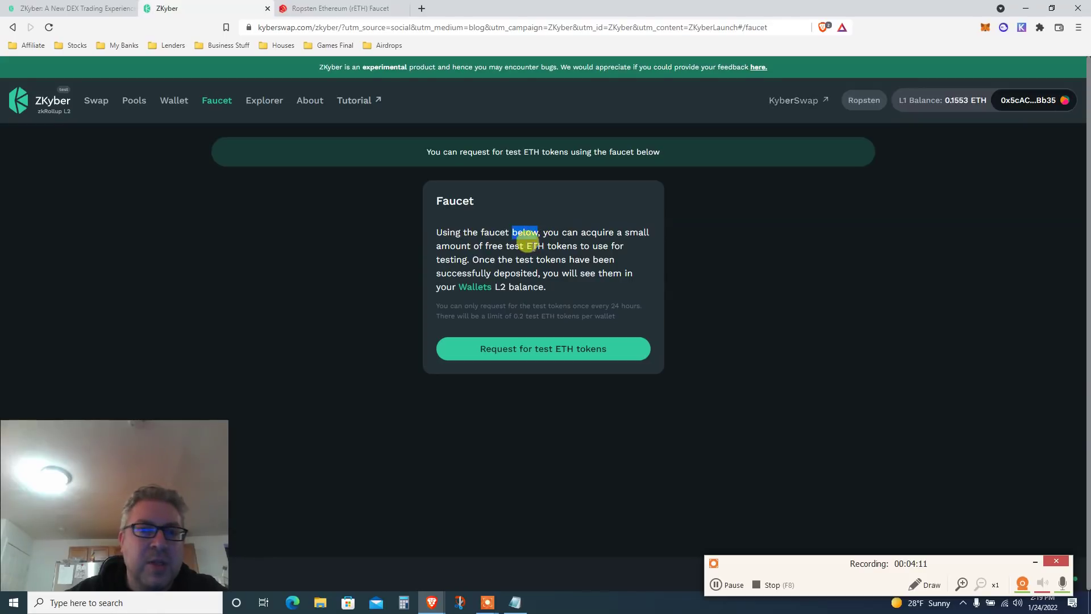
{"action": "triple_click", "coordinate": [517, 243]}
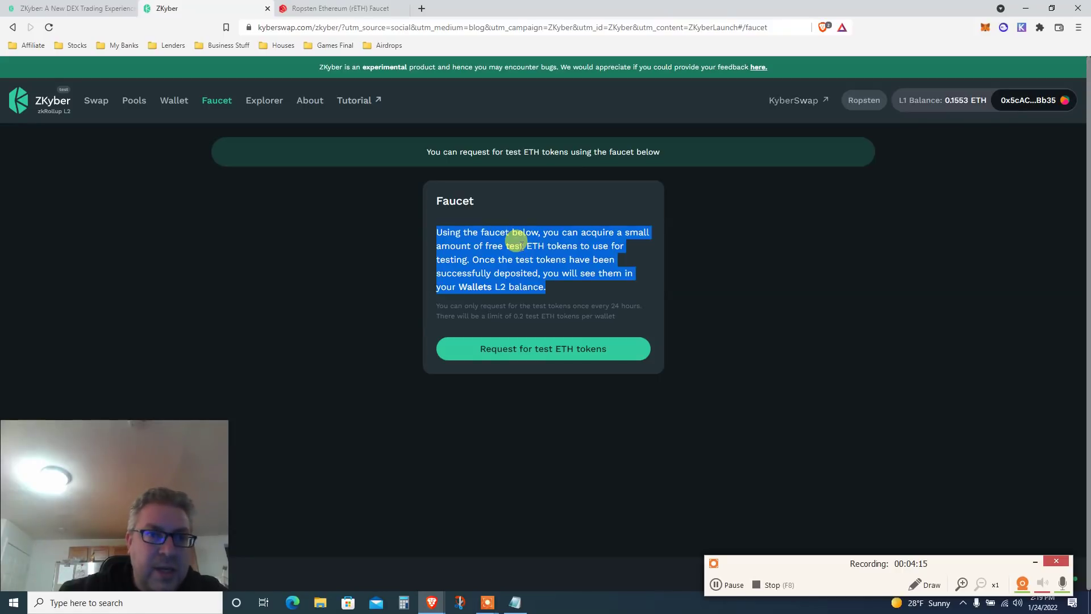
{"action": "left_click", "coordinate": [289, 5]}
{"action": "left_click", "coordinate": [220, 7]}
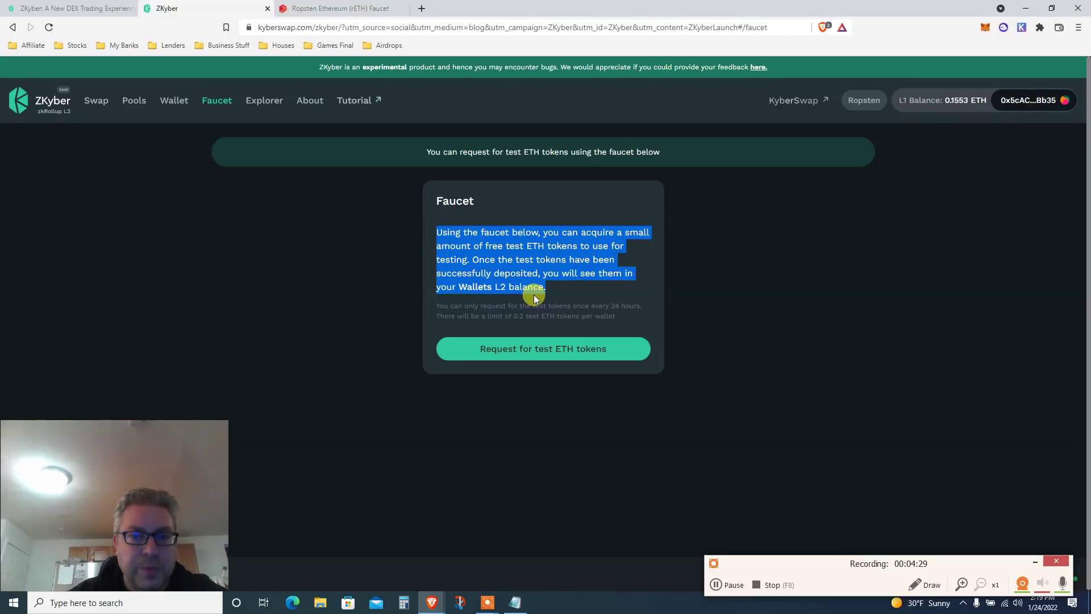
Step: Request test ETH, sign the access request, and dismiss the once-per-24-hours limit error
{"action": "left_click", "coordinate": [519, 346]}
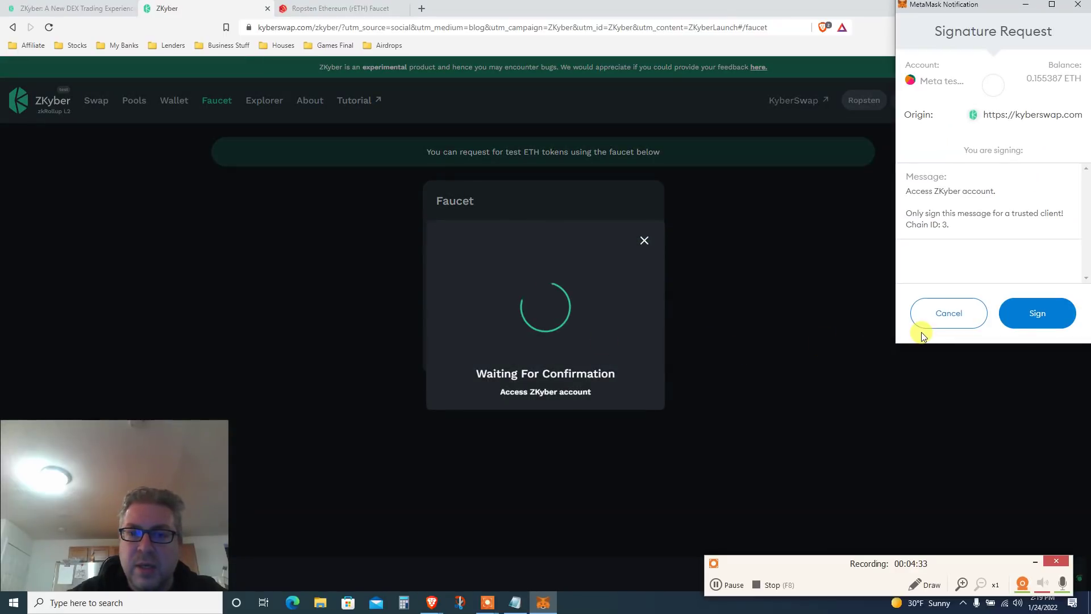
{"action": "left_click", "coordinate": [1029, 311]}
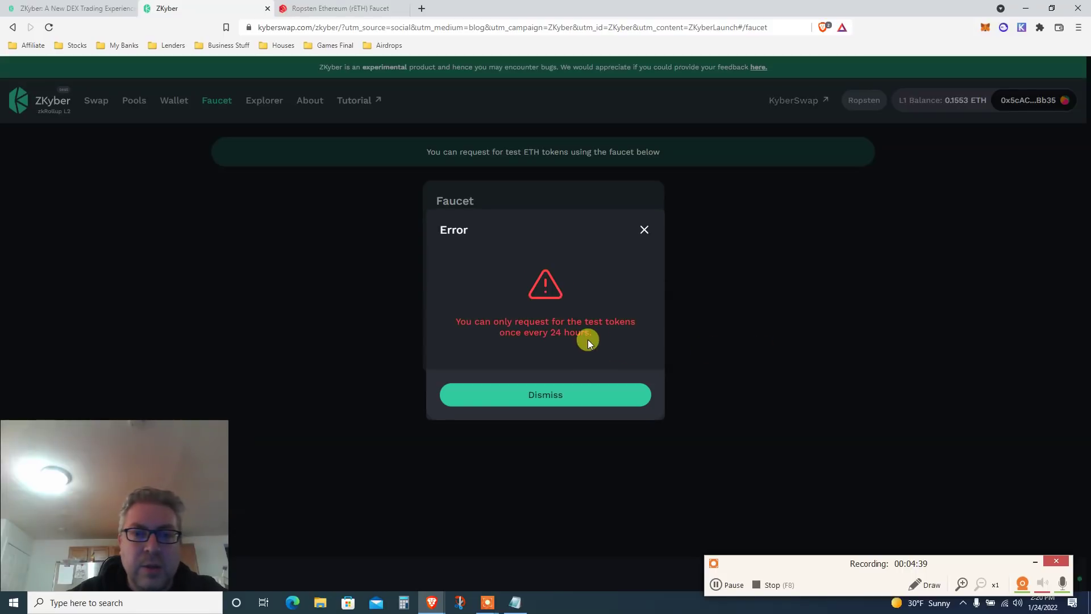
{"action": "triple_click", "coordinate": [566, 322]}
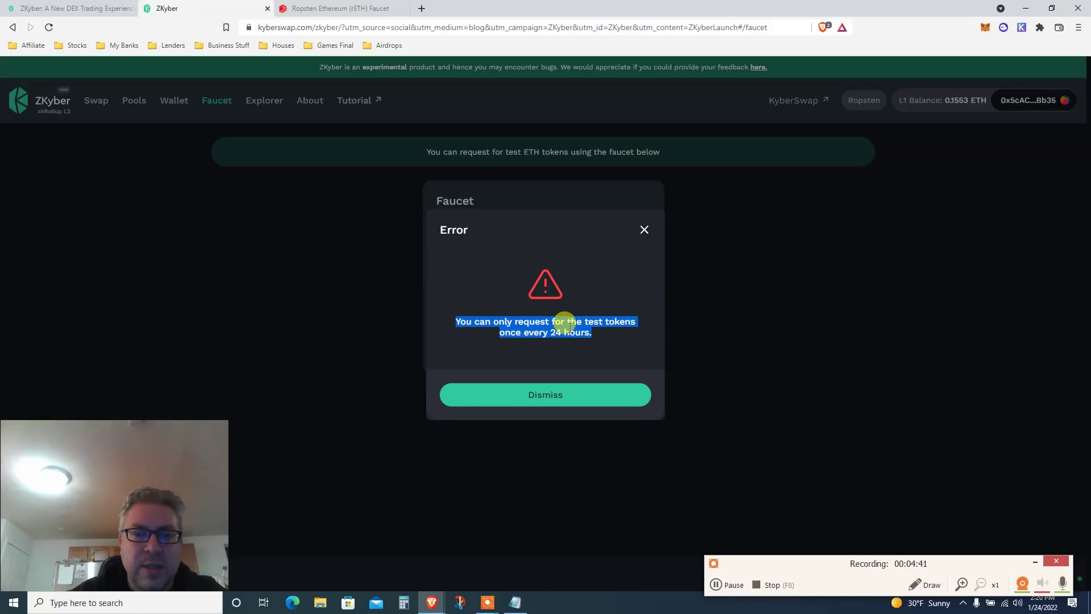
{"action": "left_click", "coordinate": [541, 390]}
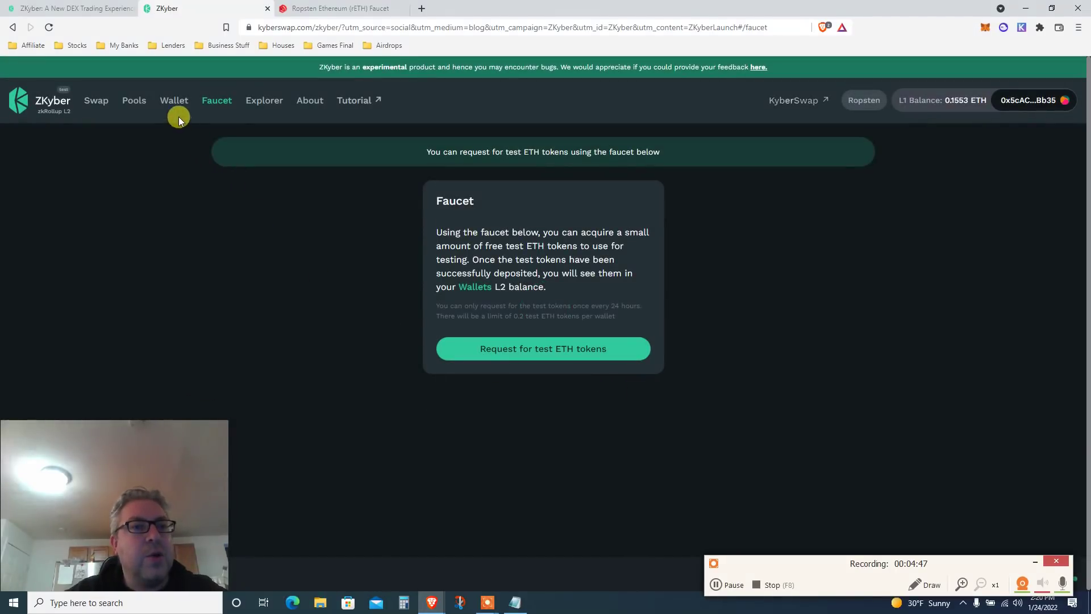
Step: Zoom the Wallet page in and scroll its USDC, ETH and USDC-ETH balances and recent activities
{"action": "left_click", "coordinate": [167, 101]}
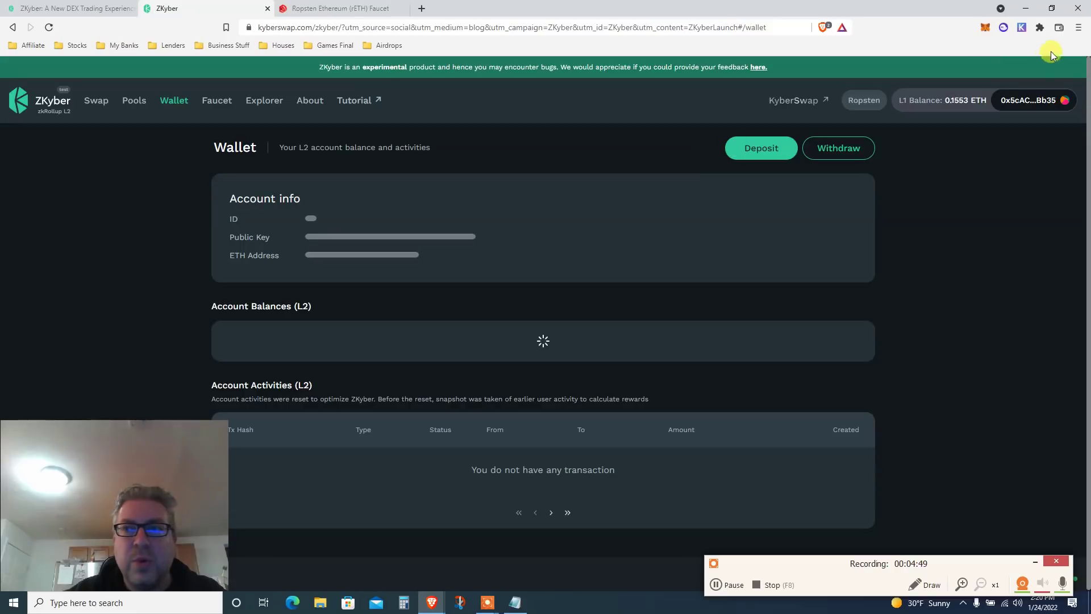
{"action": "left_click", "coordinate": [1077, 27]}
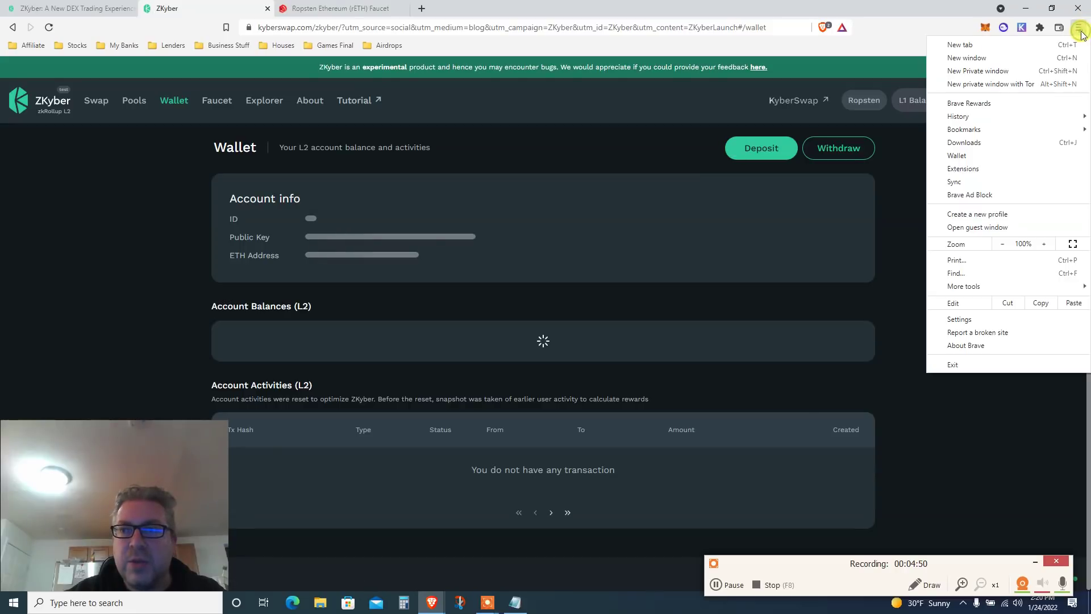
{"action": "left_click", "coordinate": [1044, 243]}
{"action": "left_click", "coordinate": [1044, 244]}
{"action": "left_click", "coordinate": [756, 301]}
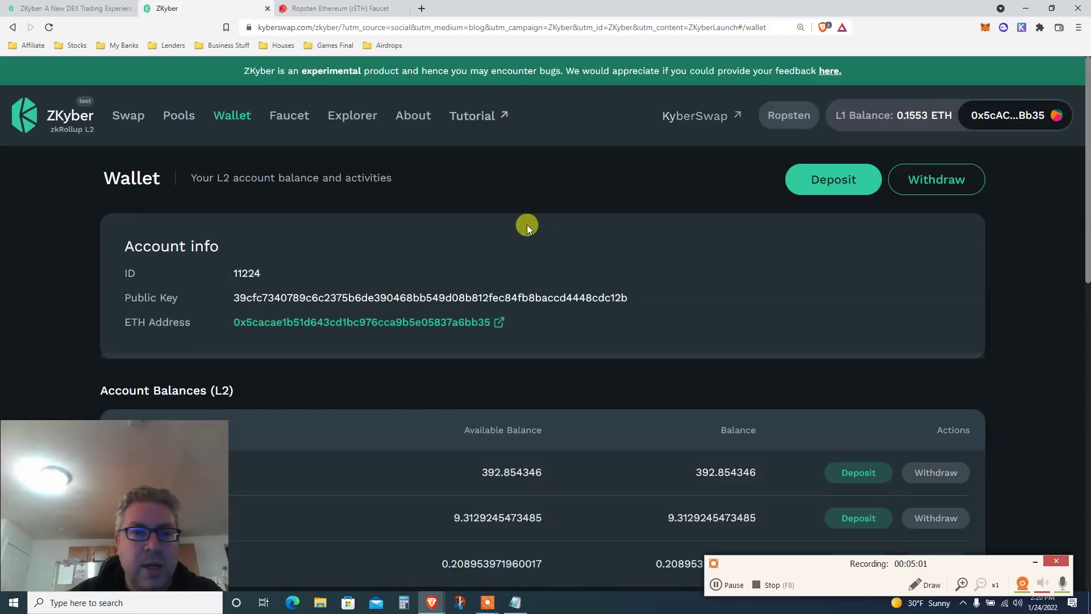
{"action": "scroll", "coordinate": [526, 223], "scroll_direction": "down", "scroll_amount": 1}
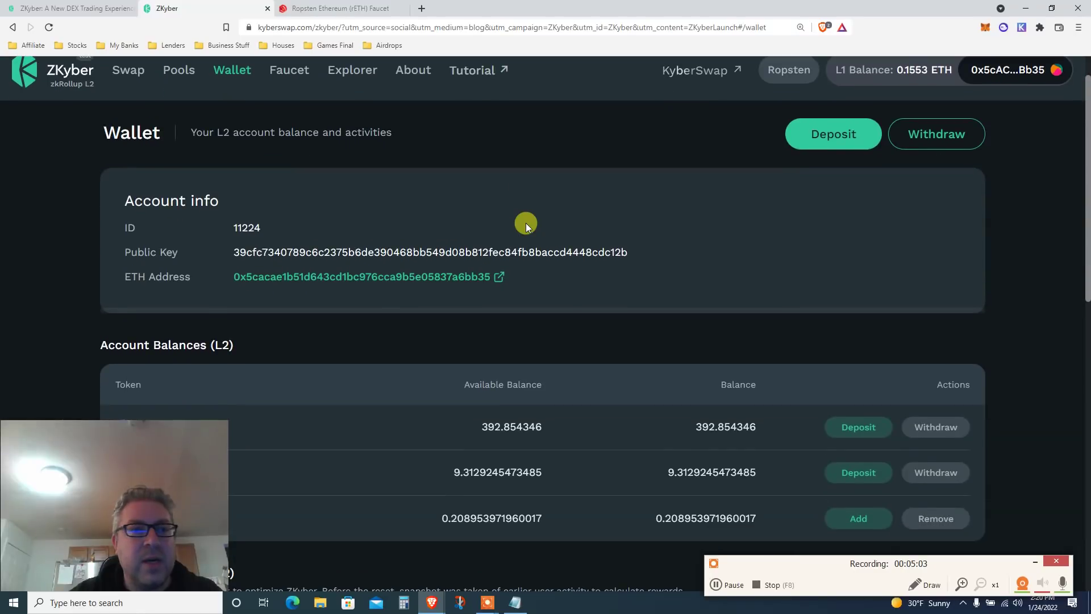
{"action": "scroll", "coordinate": [527, 223], "scroll_direction": "down", "scroll_amount": 3}
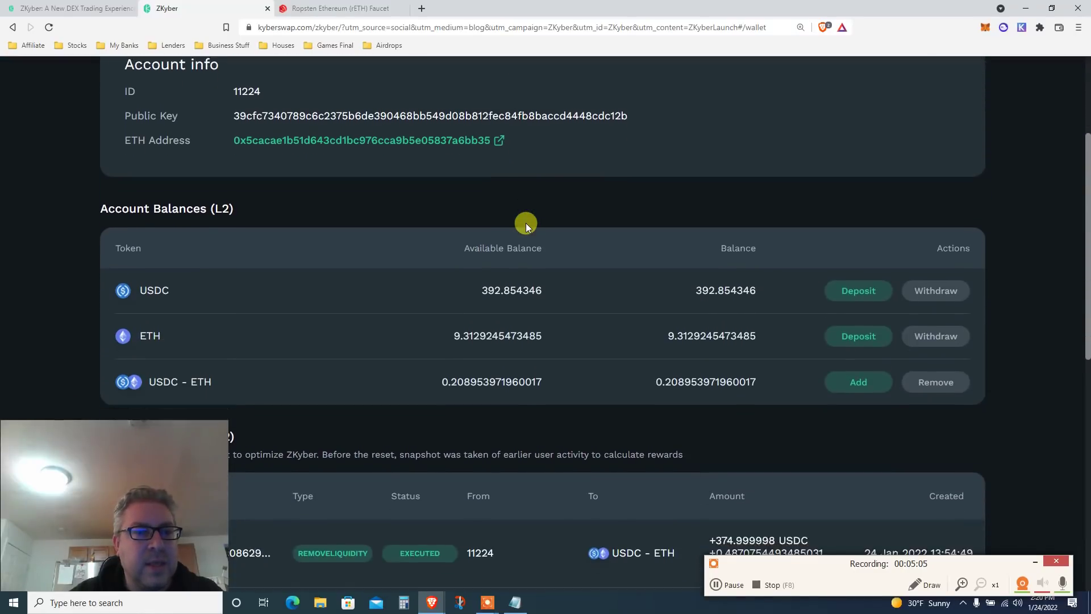
{"action": "scroll", "coordinate": [526, 223], "scroll_direction": "down", "scroll_amount": 3}
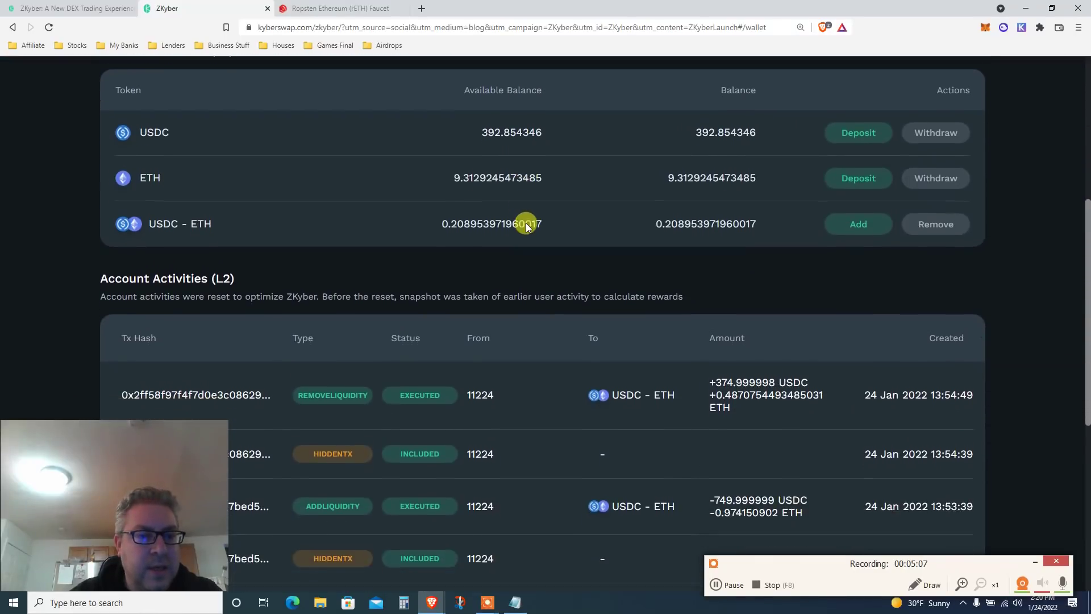
{"action": "scroll", "coordinate": [526, 226], "scroll_direction": "up", "scroll_amount": 7}
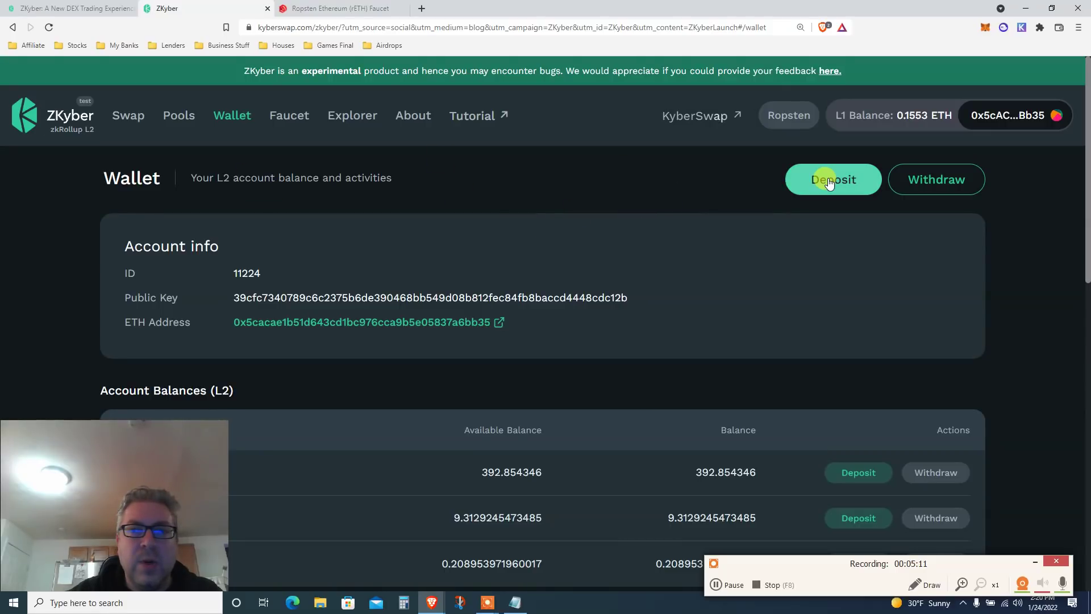
Step: Start an L1-to-L2 deposit with an amount of 0.1 ETH and submit it for review
{"action": "left_click", "coordinate": [798, 192]}
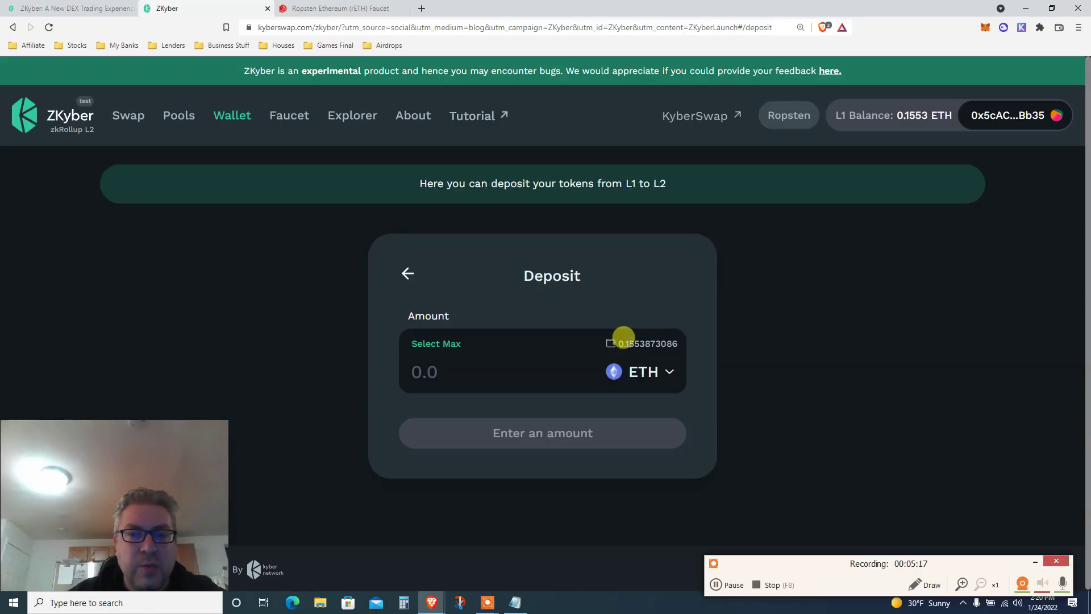
{"action": "left_click", "coordinate": [418, 371]}
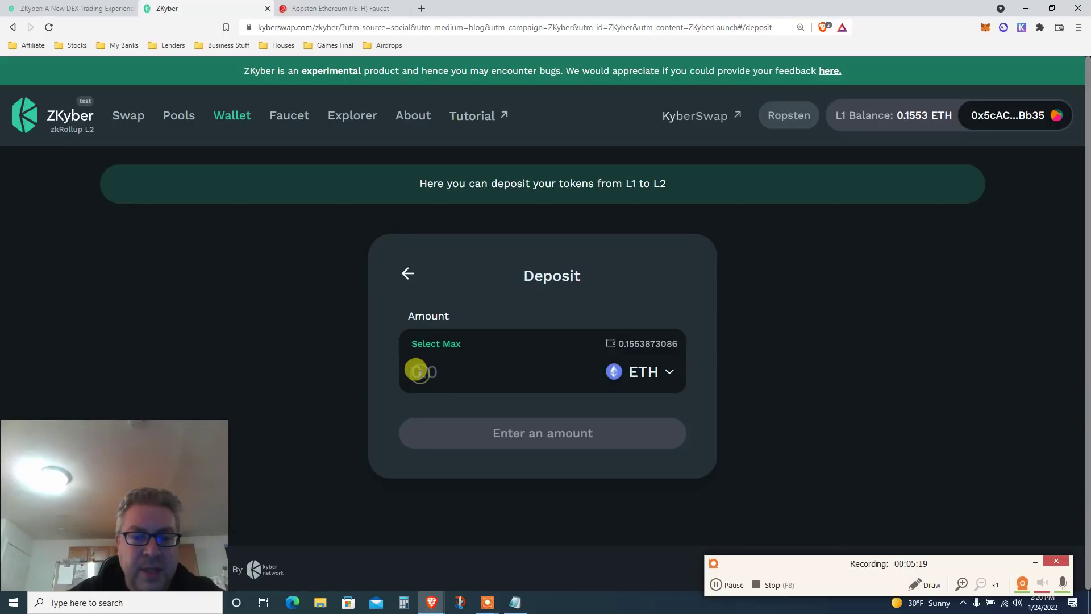
{"action": "type", "text": "0.1"}
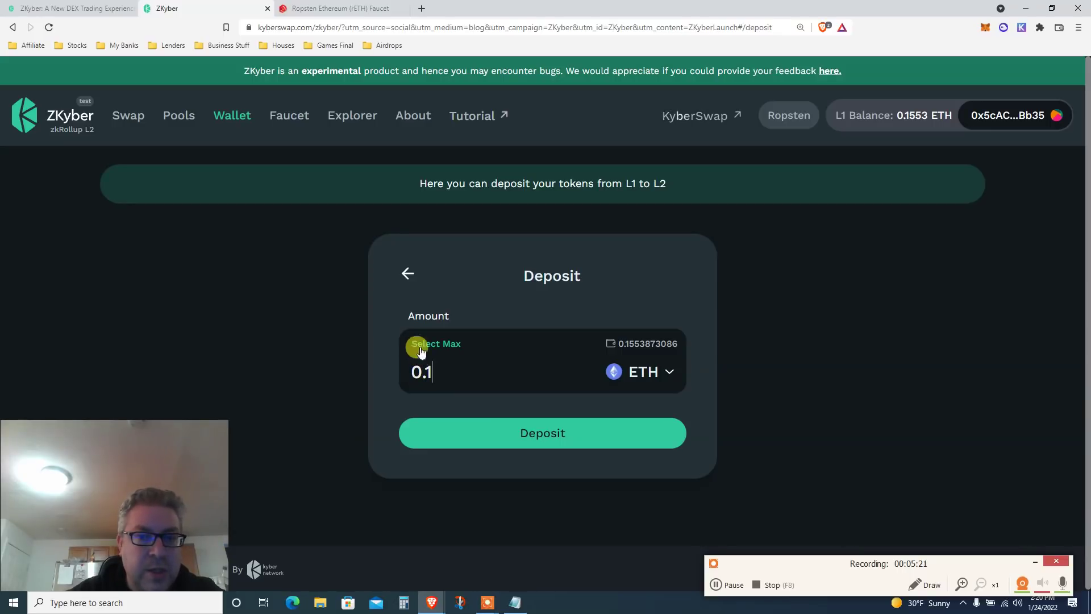
{"action": "left_click", "coordinate": [476, 431]}
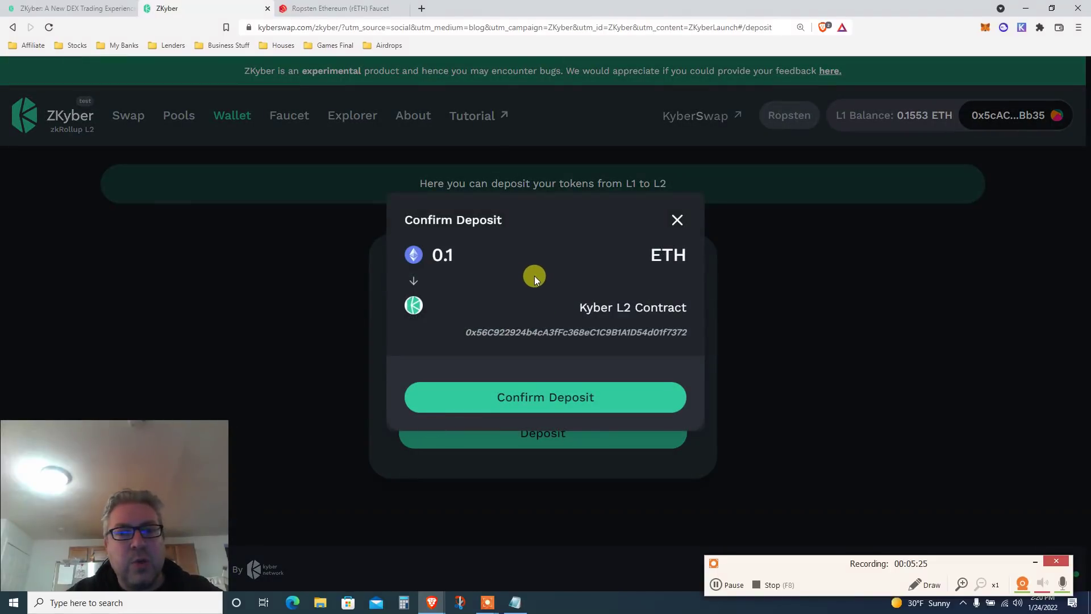
Step: Confirm the deposit to the Kyber L2 Contract and approve the transaction in MetaMask
{"action": "triple_click", "coordinate": [594, 308]}
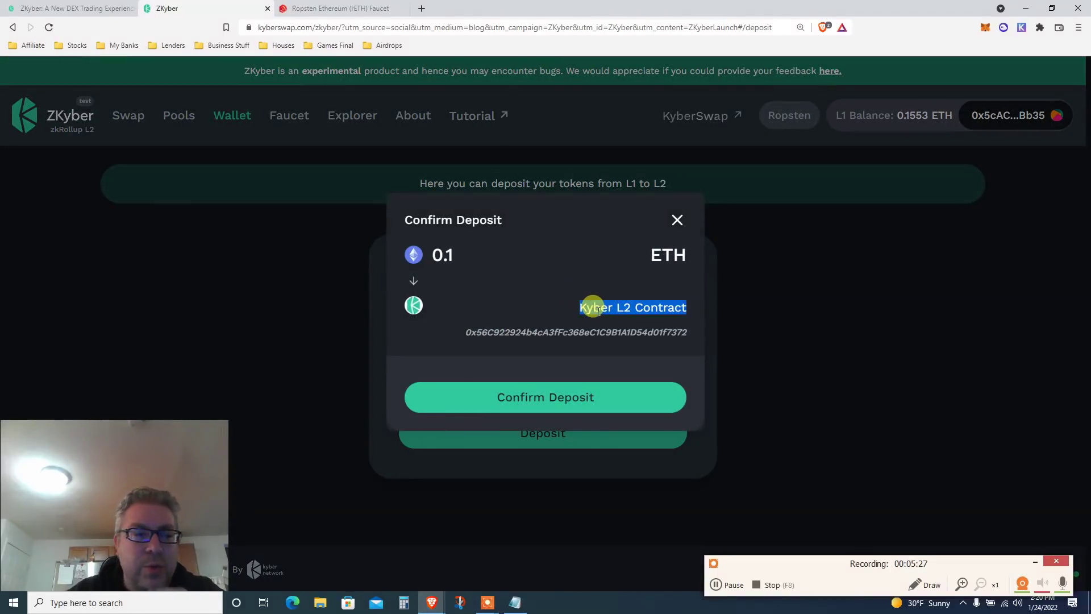
{"action": "left_click", "coordinate": [557, 389]}
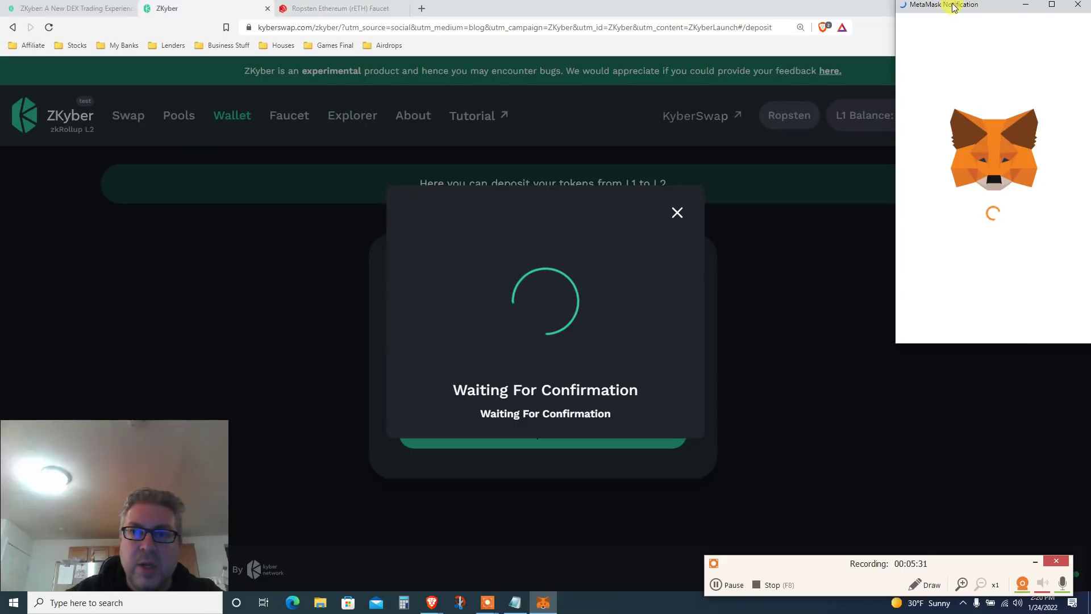
{"action": "left_click_drag", "start_coordinate": [953, 7], "coordinate": [764, 124]}
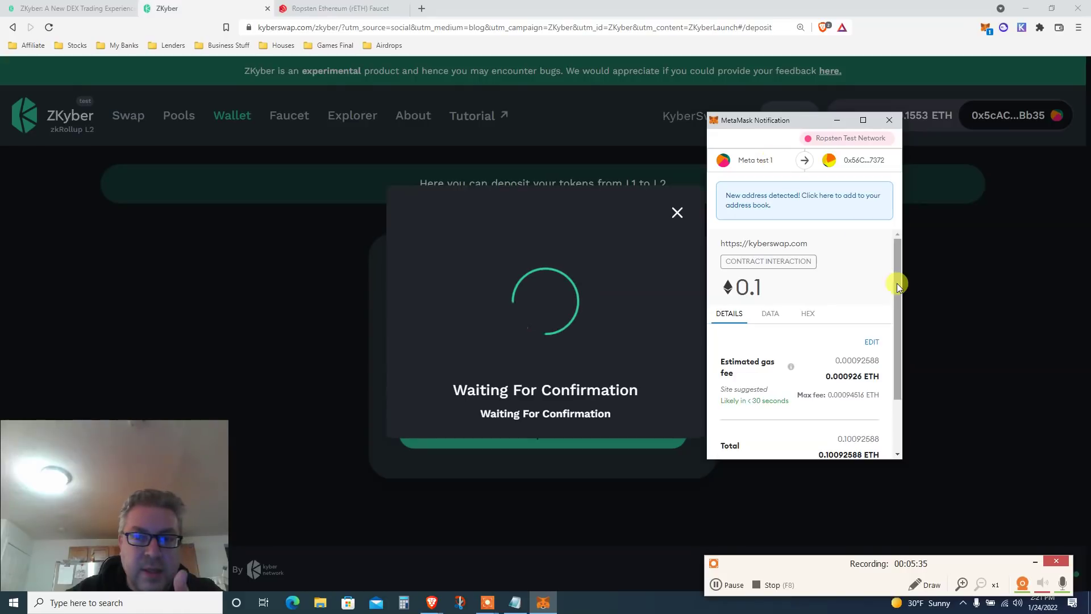
{"action": "scroll", "coordinate": [898, 436], "scroll_direction": "down", "scroll_amount": 2}
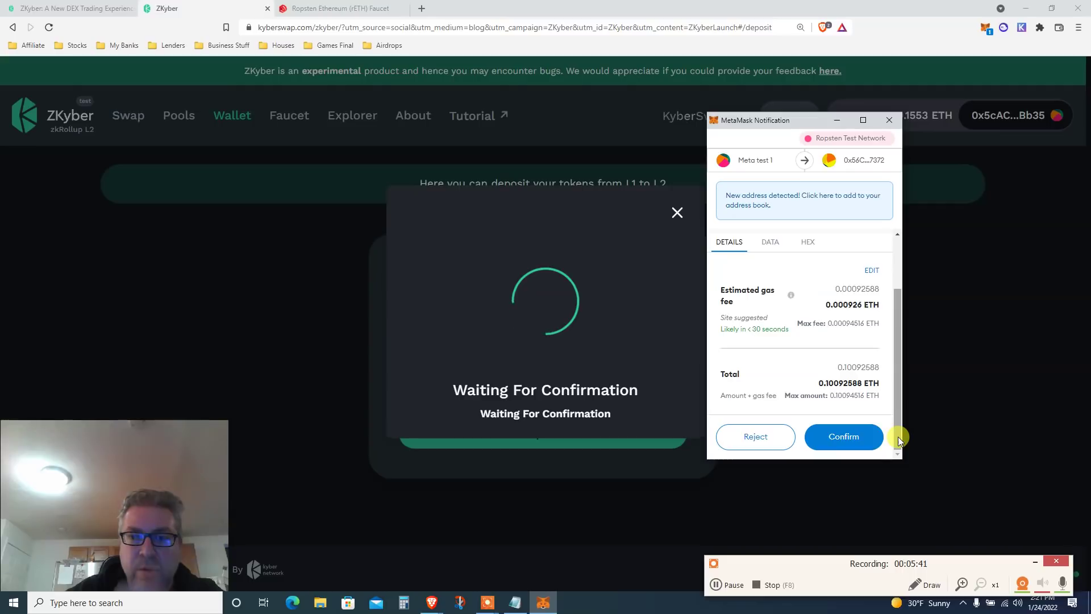
{"action": "left_click", "coordinate": [842, 438]}
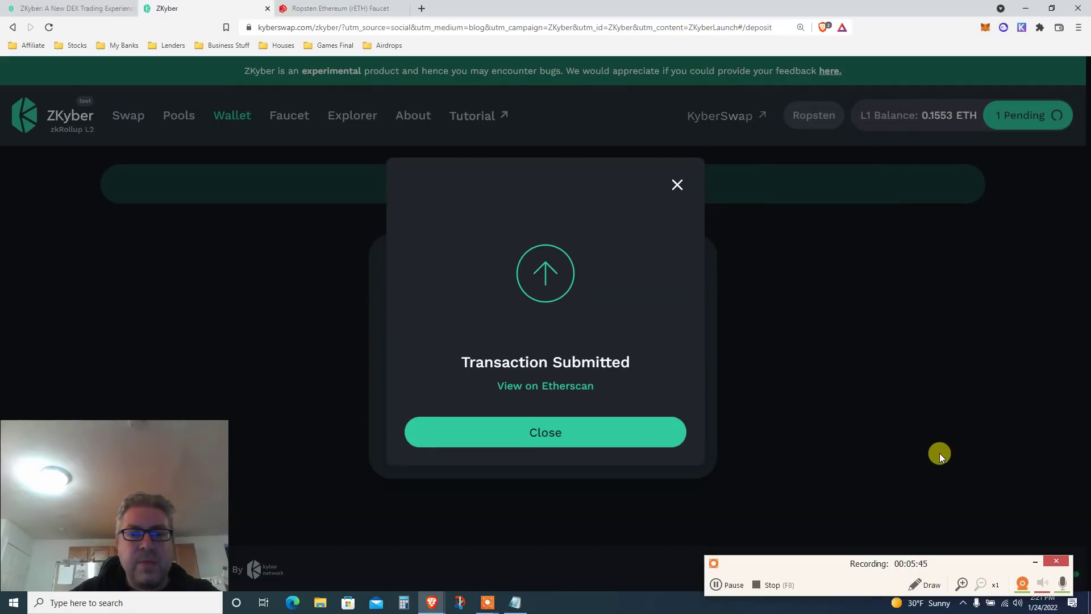
Step: Close the Transaction Submitted notice for the 0.1 ETH deposit
{"action": "left_click", "coordinate": [676, 433]}
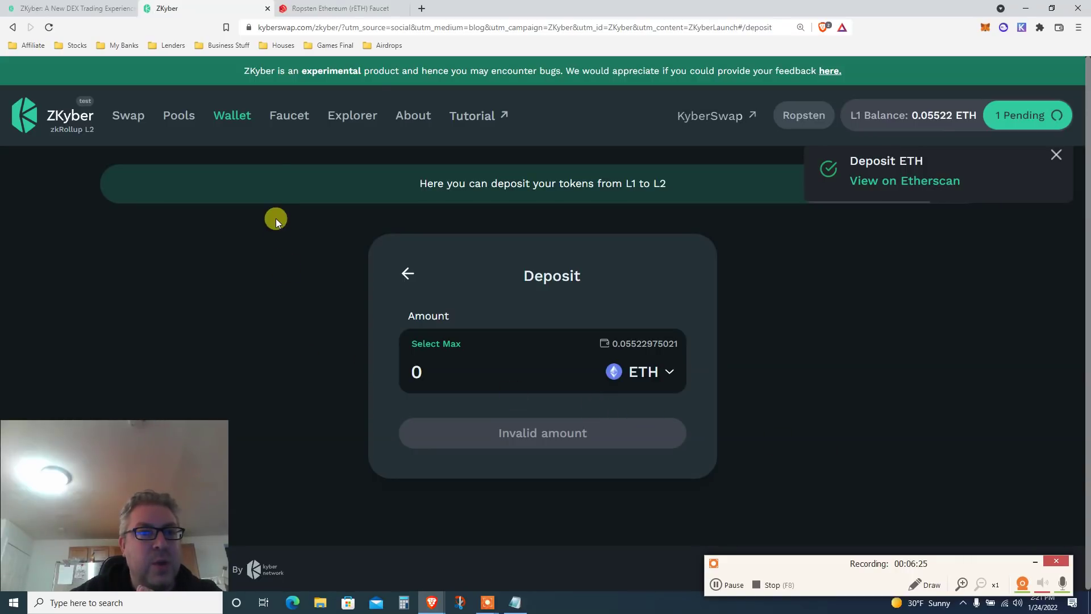
Step: Review the Wallet page balances while the deposit is pending, then return to the blog article
{"action": "left_click", "coordinate": [227, 115]}
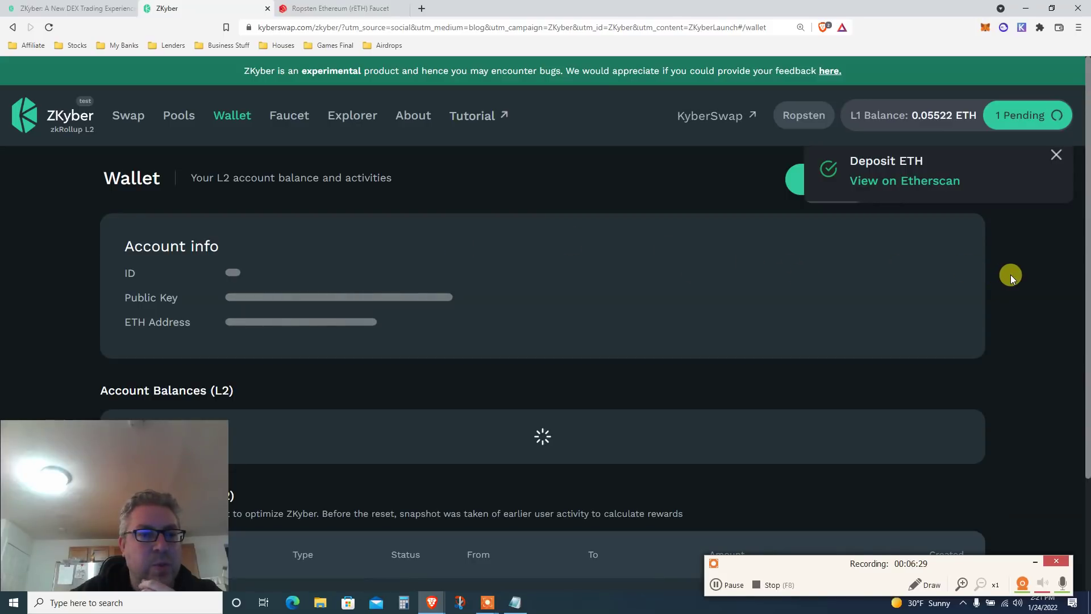
{"action": "scroll", "coordinate": [1010, 275], "scroll_direction": "down", "scroll_amount": 2}
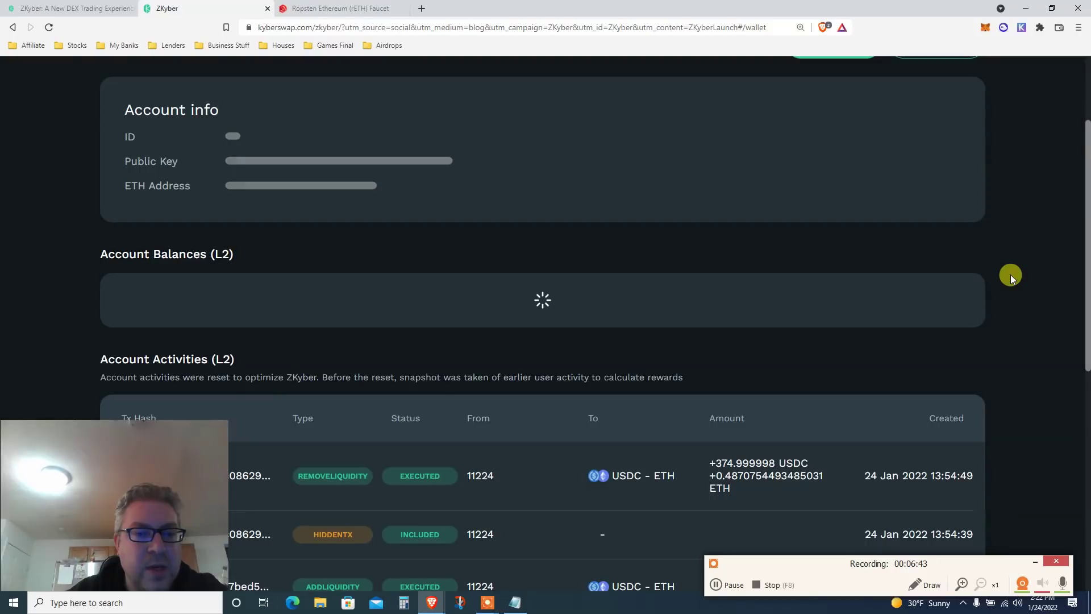
{"action": "scroll", "coordinate": [1010, 274], "scroll_direction": "up", "scroll_amount": 1}
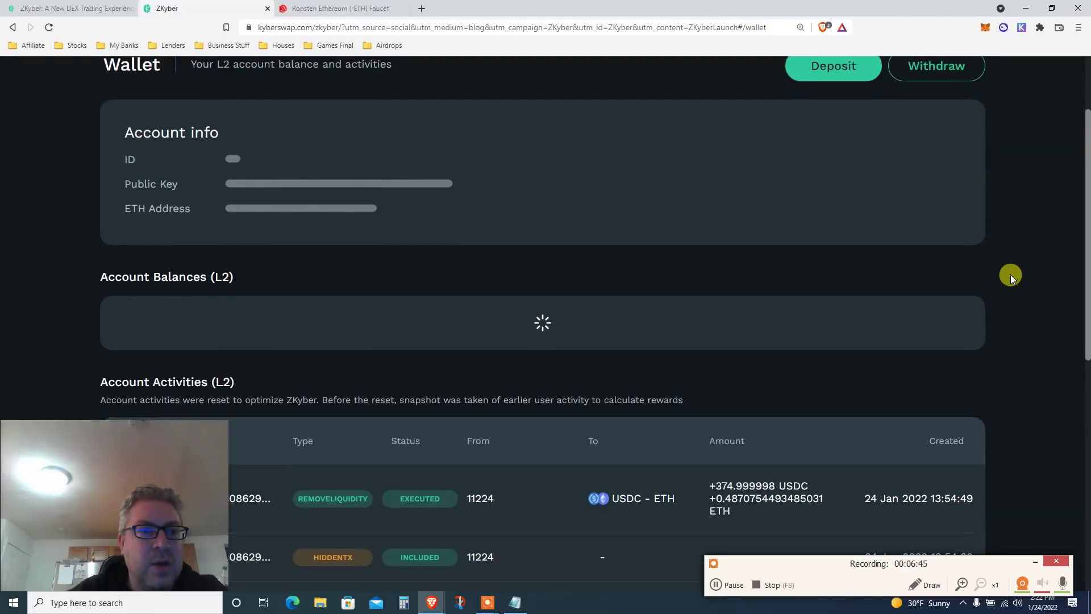
{"action": "scroll", "coordinate": [1011, 274], "scroll_direction": "down", "scroll_amount": 5}
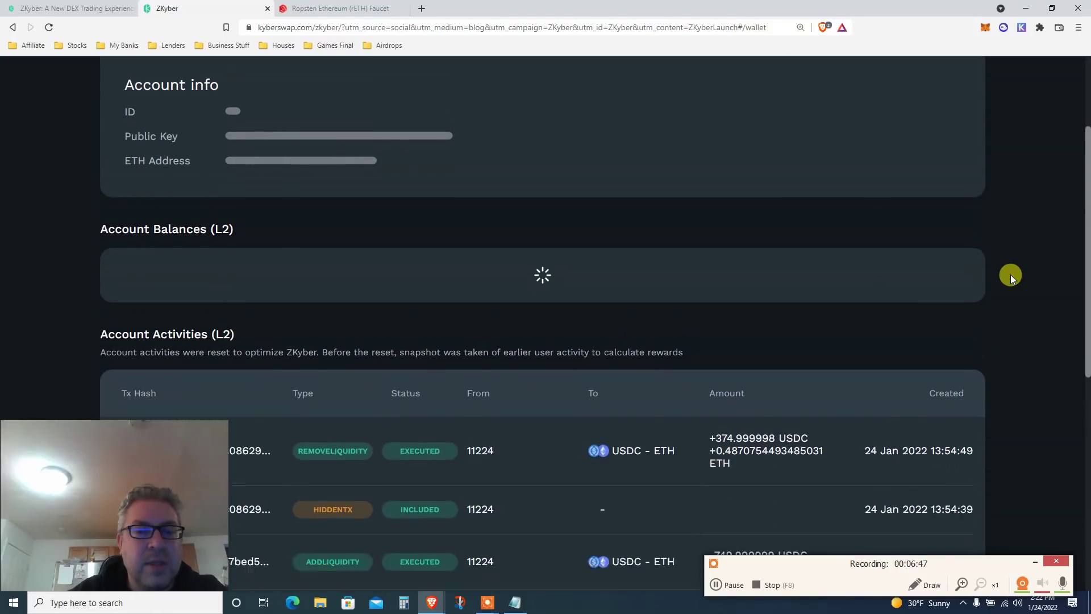
{"action": "scroll", "coordinate": [1010, 274], "scroll_direction": "up", "scroll_amount": 2}
{"action": "scroll", "coordinate": [1010, 275], "scroll_direction": "up", "scroll_amount": 4}
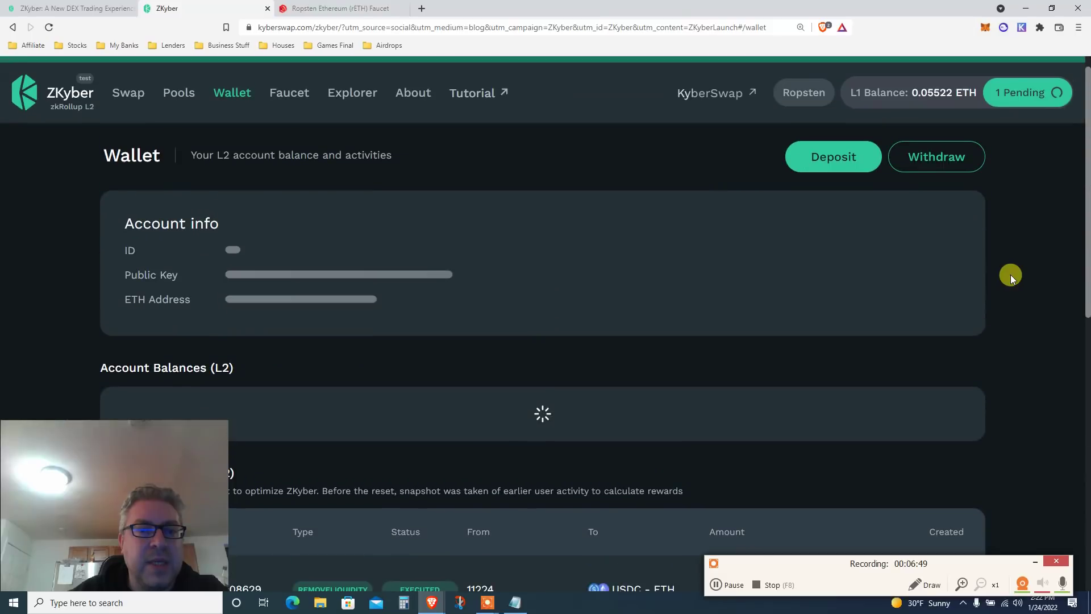
{"action": "left_click", "coordinate": [62, 5]}
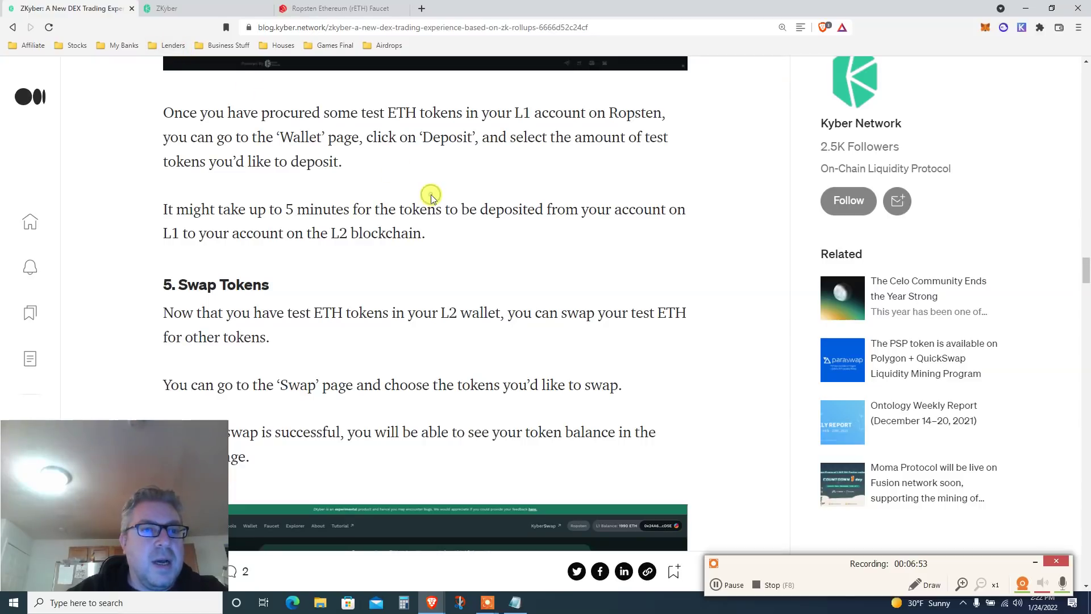
Step: Highlight the L1 deposit paragraph, the 'Deposit test ETH tokens' heading and its first paragraph
{"action": "scroll", "coordinate": [506, 174], "scroll_direction": "up", "scroll_amount": 6}
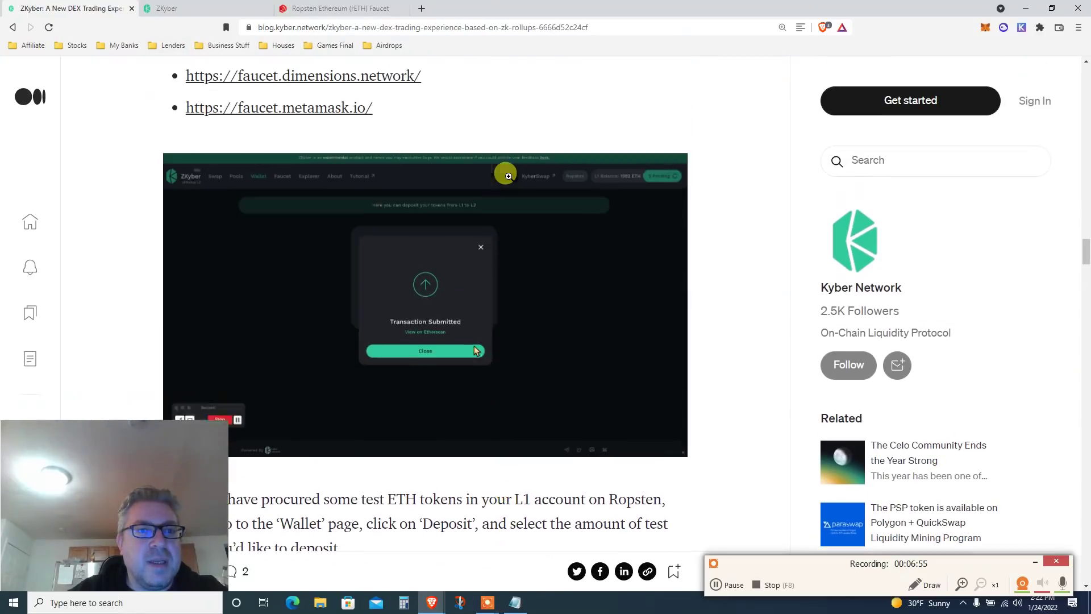
{"action": "scroll", "coordinate": [507, 175], "scroll_direction": "up", "scroll_amount": 5}
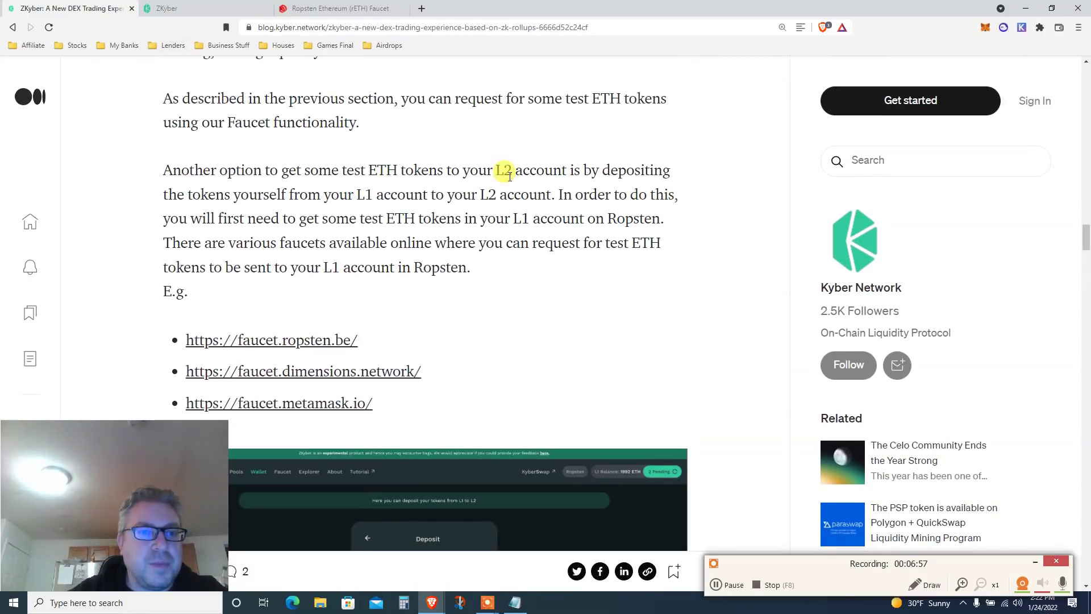
{"action": "triple_click", "coordinate": [432, 230]}
{"action": "scroll", "coordinate": [438, 235], "scroll_direction": "up", "scroll_amount": 2}
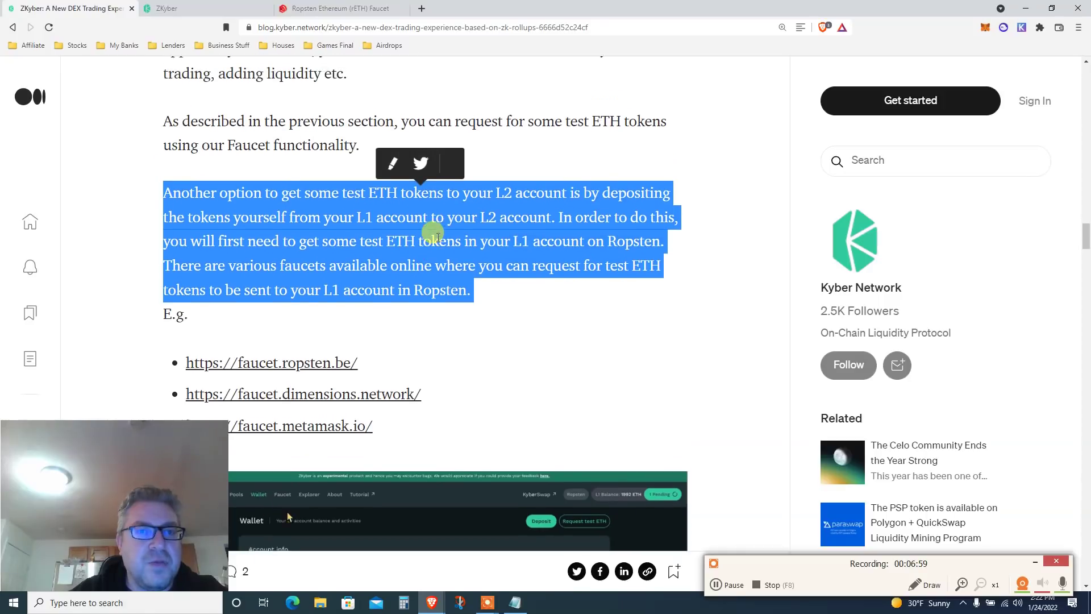
{"action": "scroll", "coordinate": [435, 236], "scroll_direction": "up", "scroll_amount": 2}
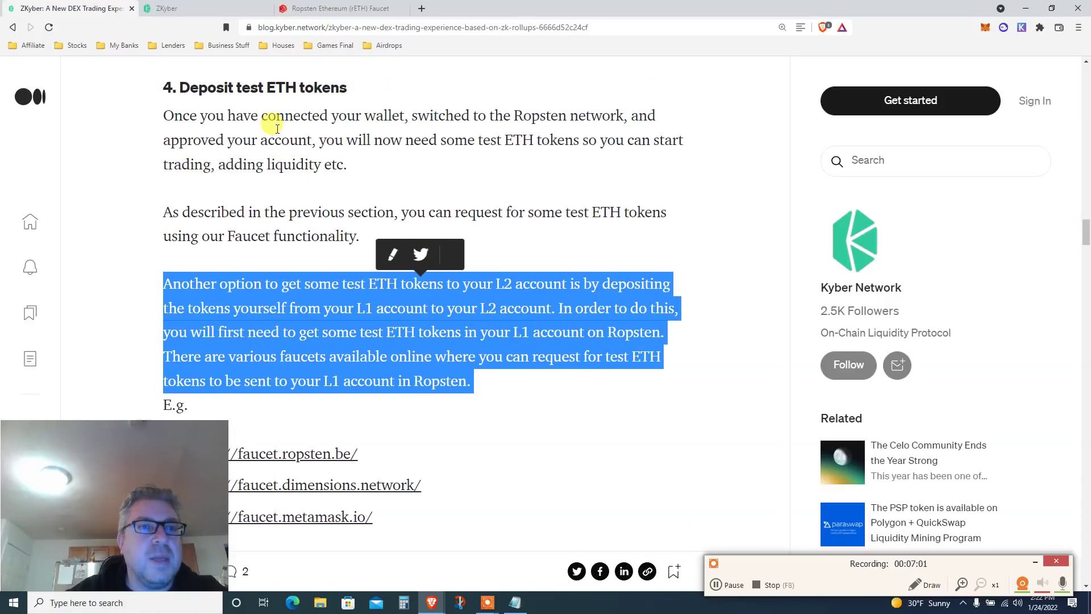
{"action": "left_click_drag", "start_coordinate": [178, 88], "coordinate": [348, 91]}
{"action": "triple_click", "coordinate": [356, 126]}
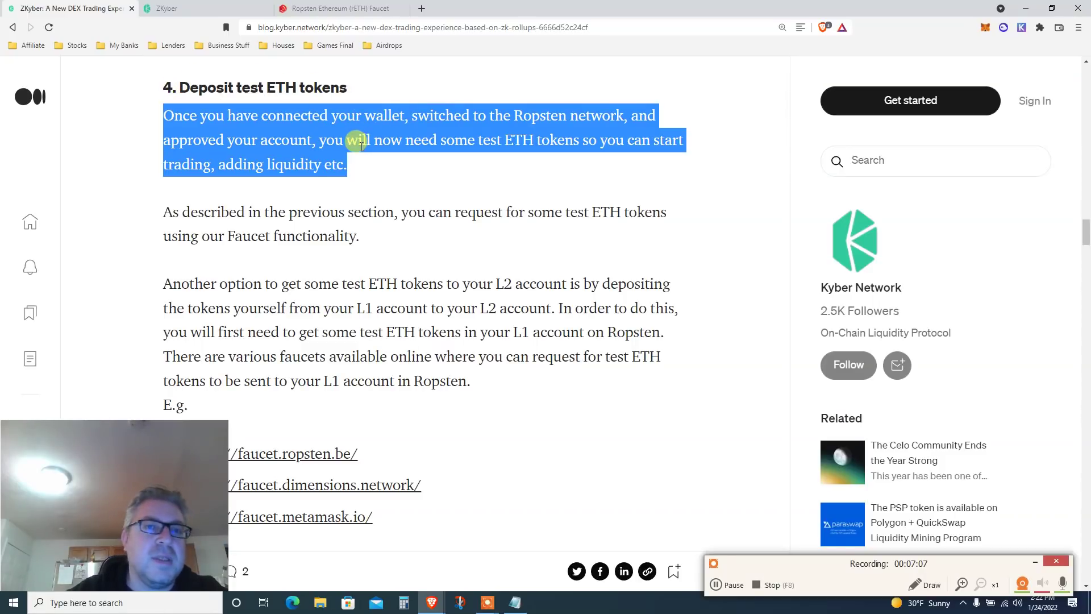
Step: Highlight the 'Another option' paragraph, the procured test ETH paragraph and the 'click on Deposit' phrase
{"action": "scroll", "coordinate": [453, 152], "scroll_direction": "down", "scroll_amount": 1}
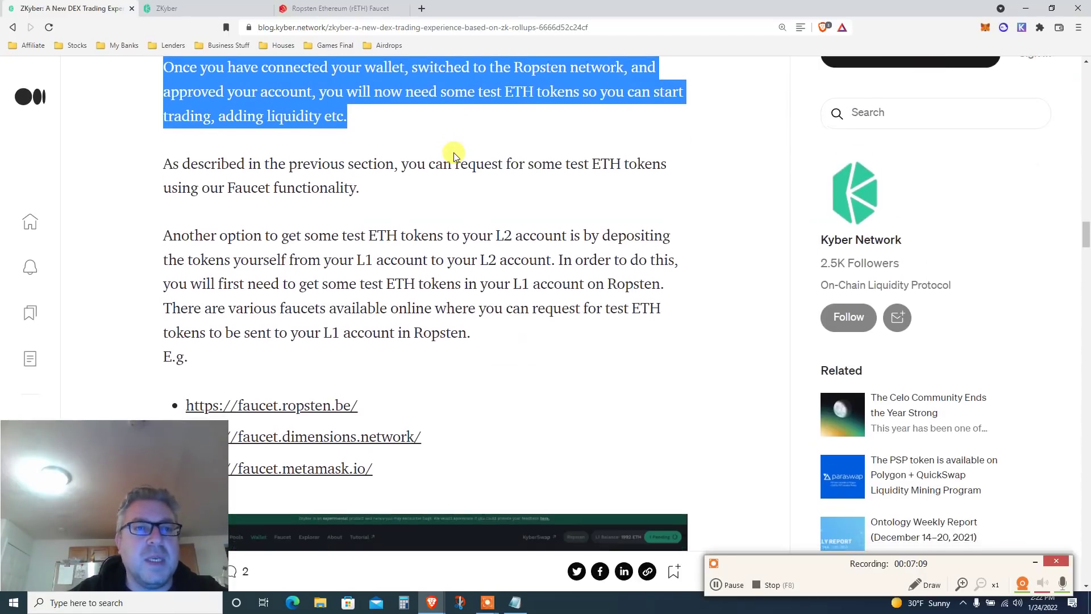
{"action": "triple_click", "coordinate": [363, 156]}
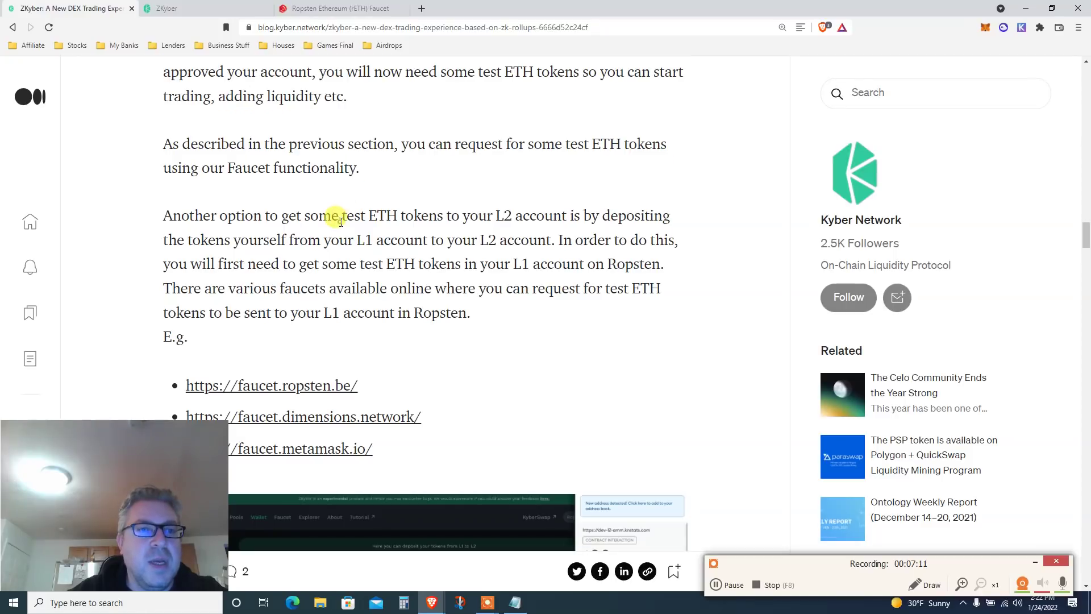
{"action": "triple_click", "coordinate": [338, 219]}
{"action": "scroll", "coordinate": [339, 221], "scroll_direction": "down", "scroll_amount": 3}
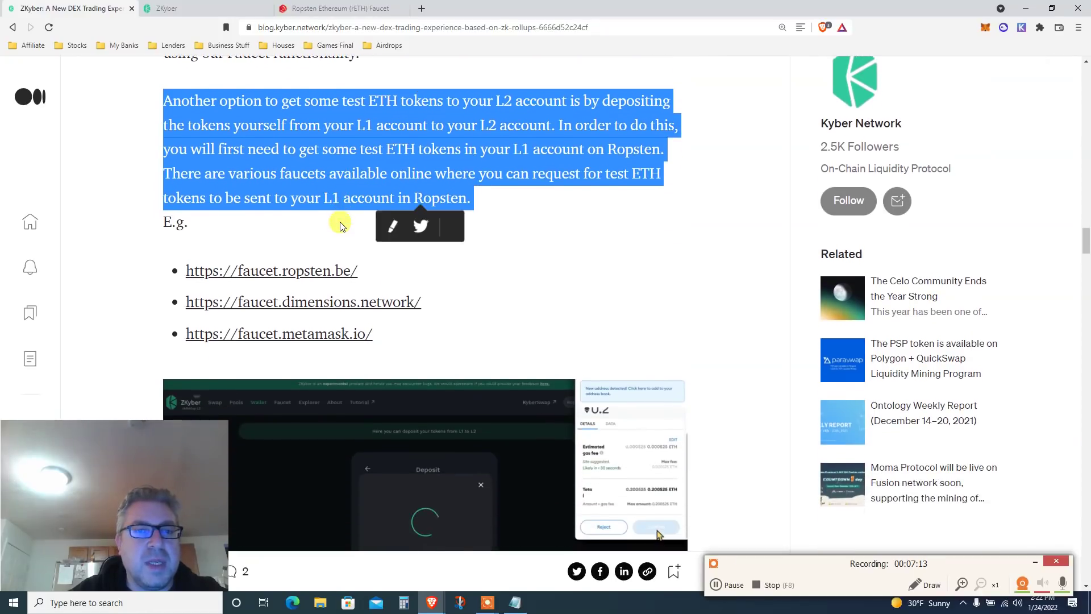
{"action": "scroll", "coordinate": [340, 224], "scroll_direction": "down", "scroll_amount": 8}
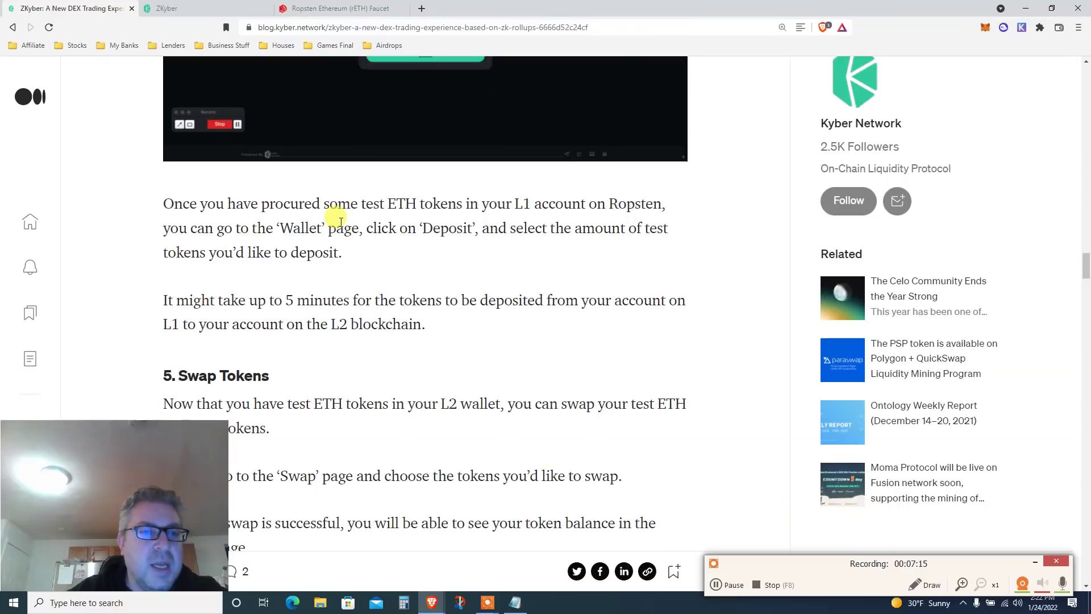
{"action": "triple_click", "coordinate": [292, 190]}
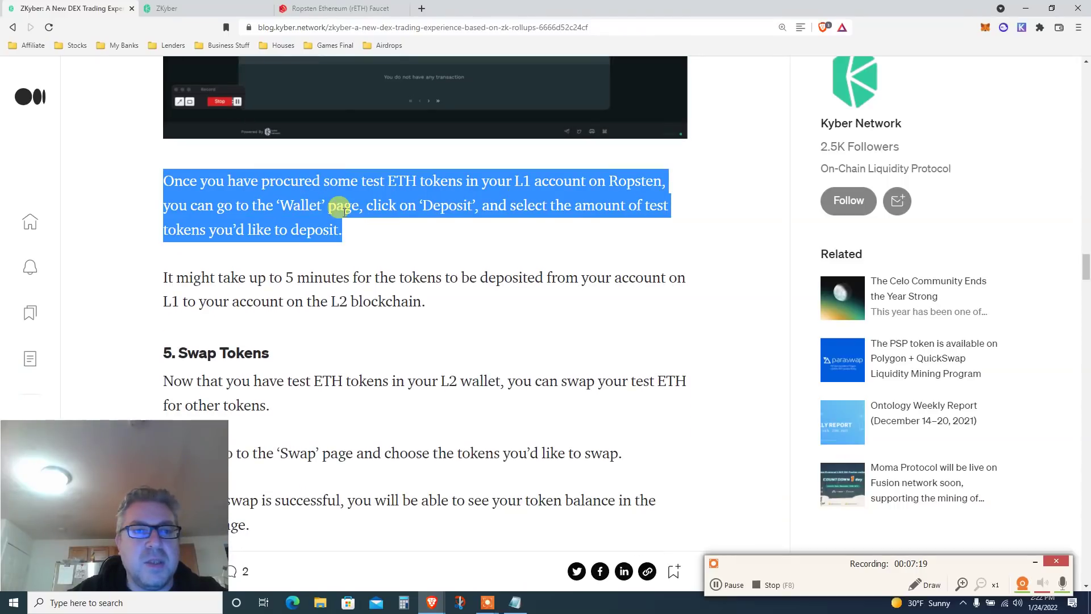
{"action": "left_click_drag", "start_coordinate": [367, 205], "coordinate": [476, 211]}
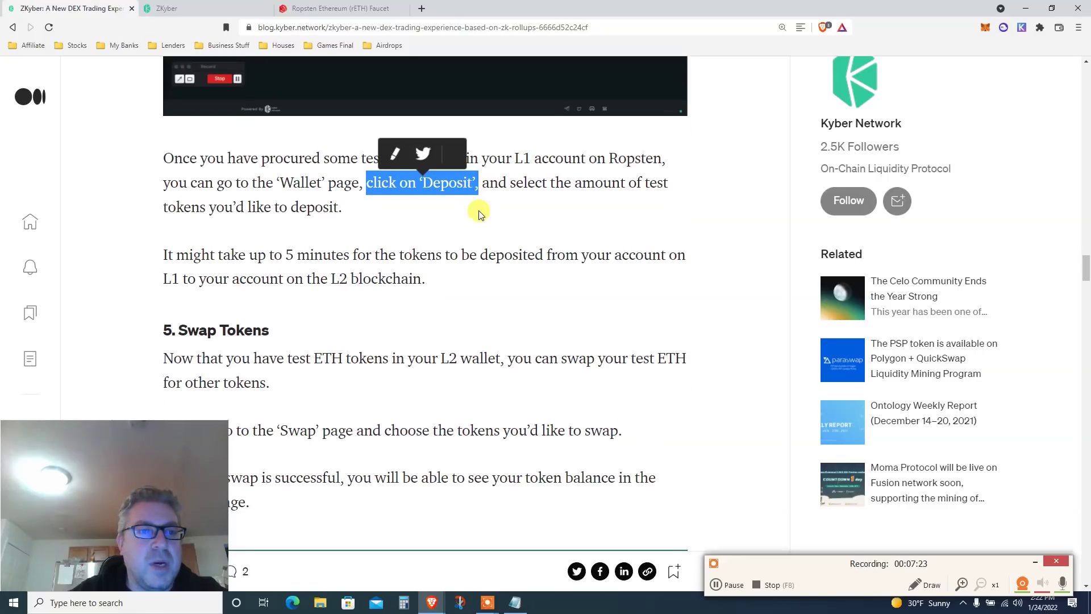
Step: Highlight the paragraph about the up-to-5-minute deposit wait and scroll on
{"action": "scroll", "coordinate": [476, 209], "scroll_direction": "down", "scroll_amount": 1}
{"action": "left_click", "coordinate": [257, 217]}
{"action": "triple_click", "coordinate": [256, 217]}
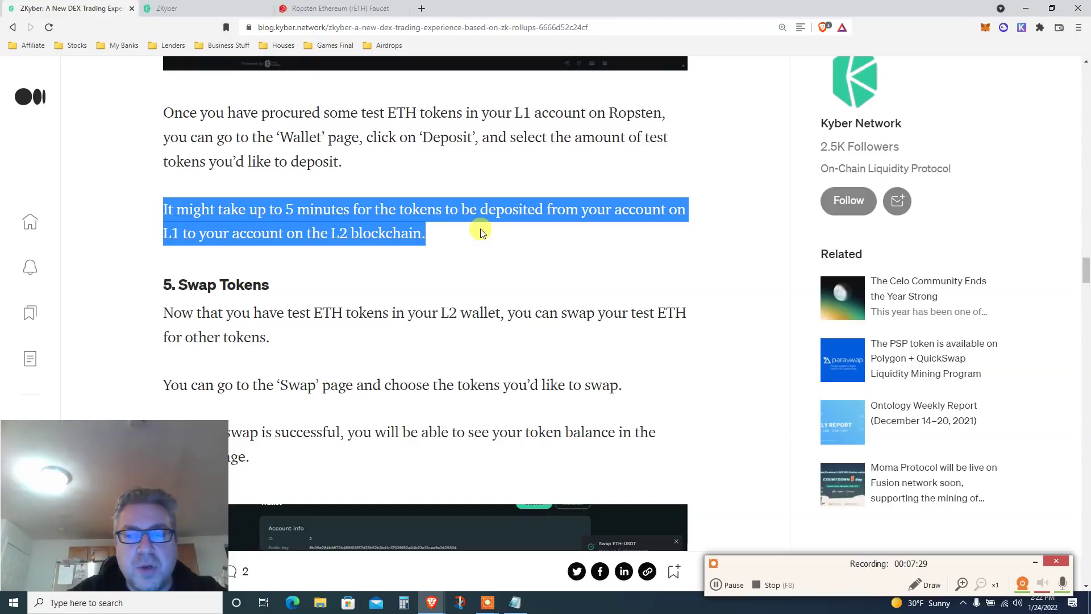
{"action": "scroll", "coordinate": [384, 208], "scroll_direction": "down", "scroll_amount": 2}
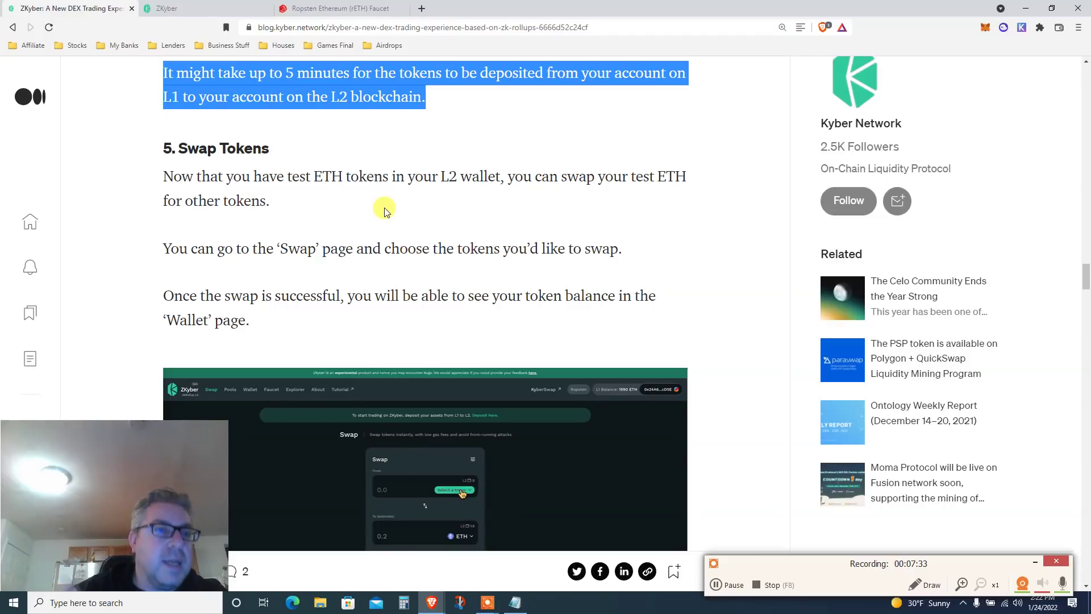
Step: Highlight the Swap Tokens paragraphs on choosing tokens and seeing balances after a swap
{"action": "left_click", "coordinate": [273, 148]}
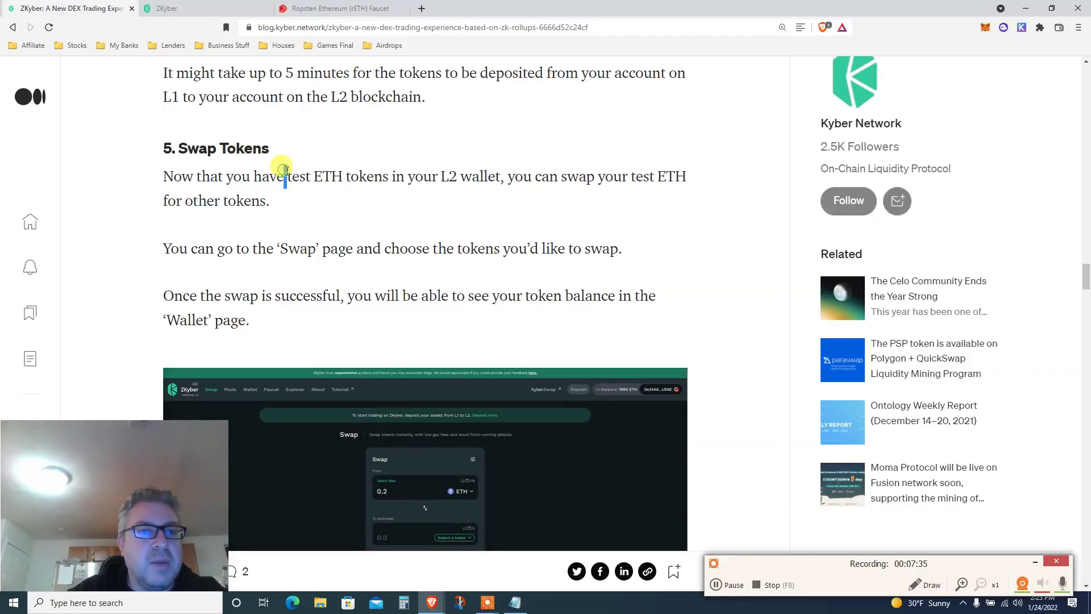
{"action": "triple_click", "coordinate": [285, 176]}
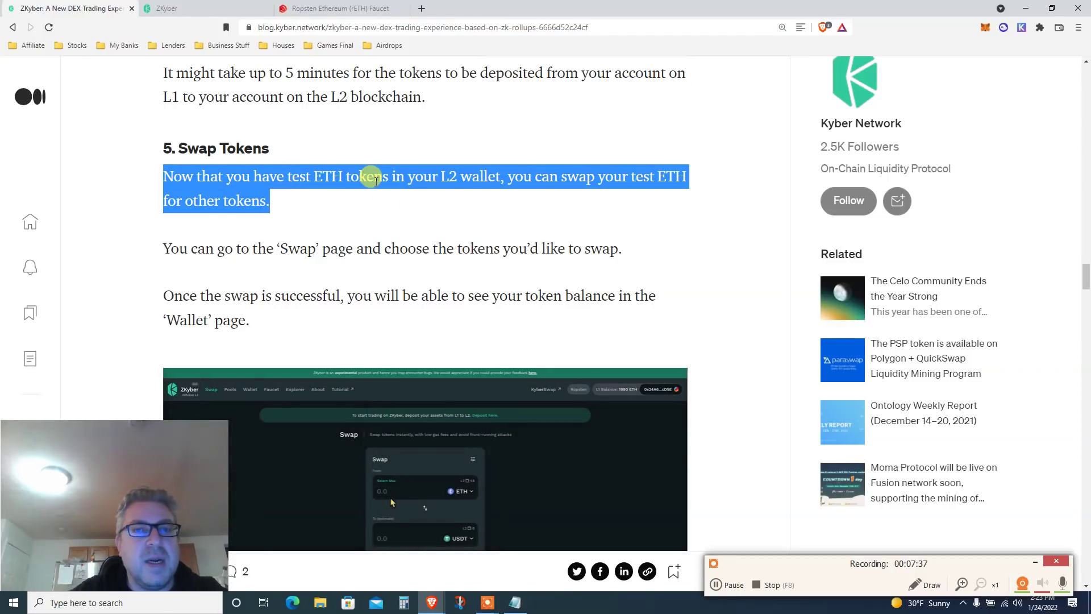
{"action": "scroll", "coordinate": [373, 180], "scroll_direction": "down", "scroll_amount": 1}
{"action": "scroll", "coordinate": [374, 183], "scroll_direction": "down", "scroll_amount": 1}
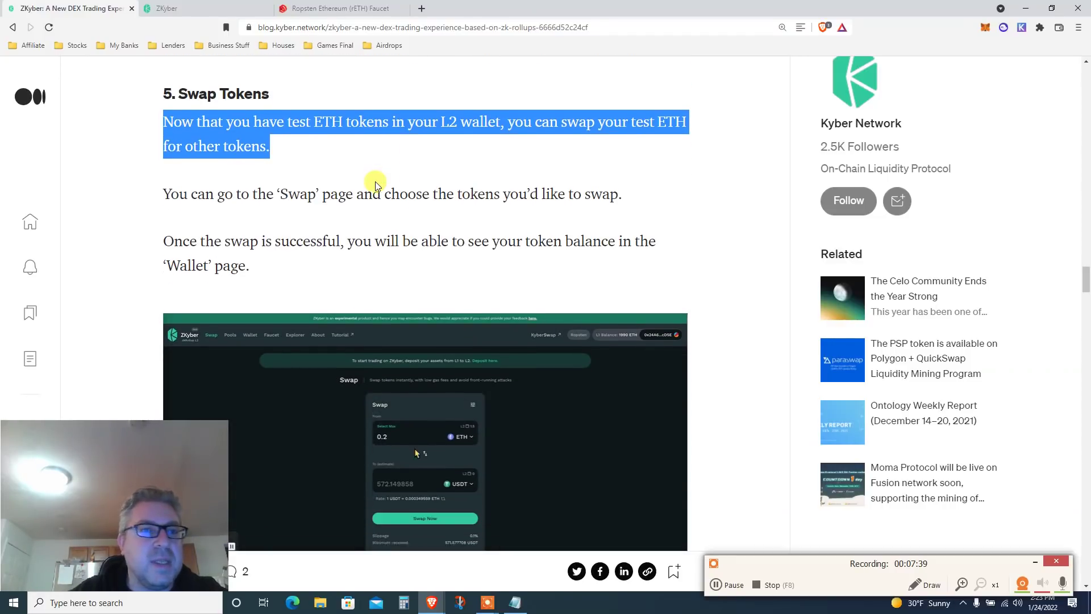
{"action": "triple_click", "coordinate": [301, 159]}
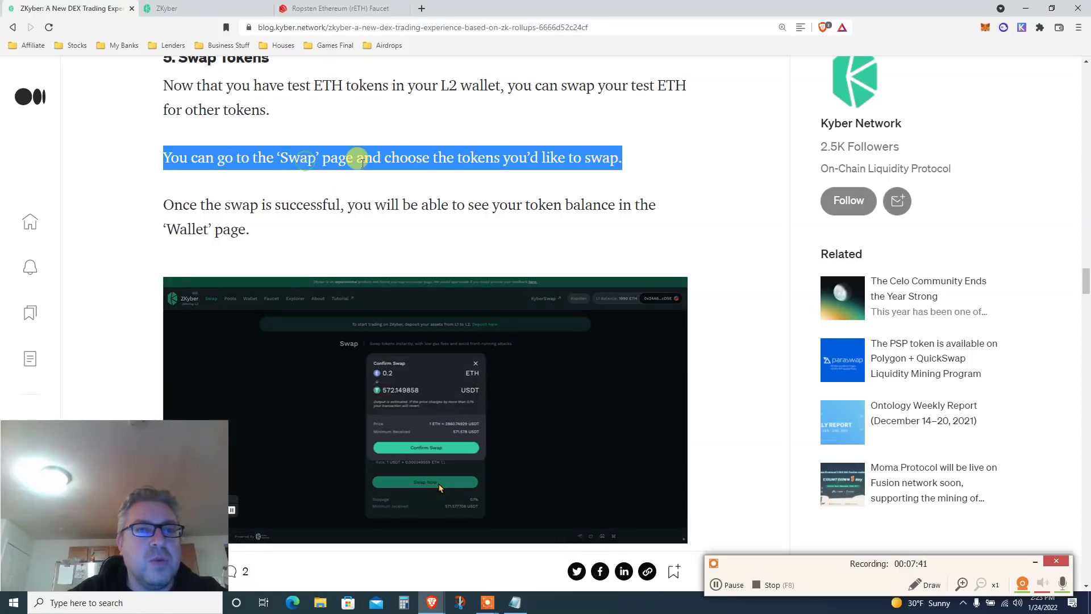
{"action": "scroll", "coordinate": [359, 163], "scroll_direction": "down", "scroll_amount": 2}
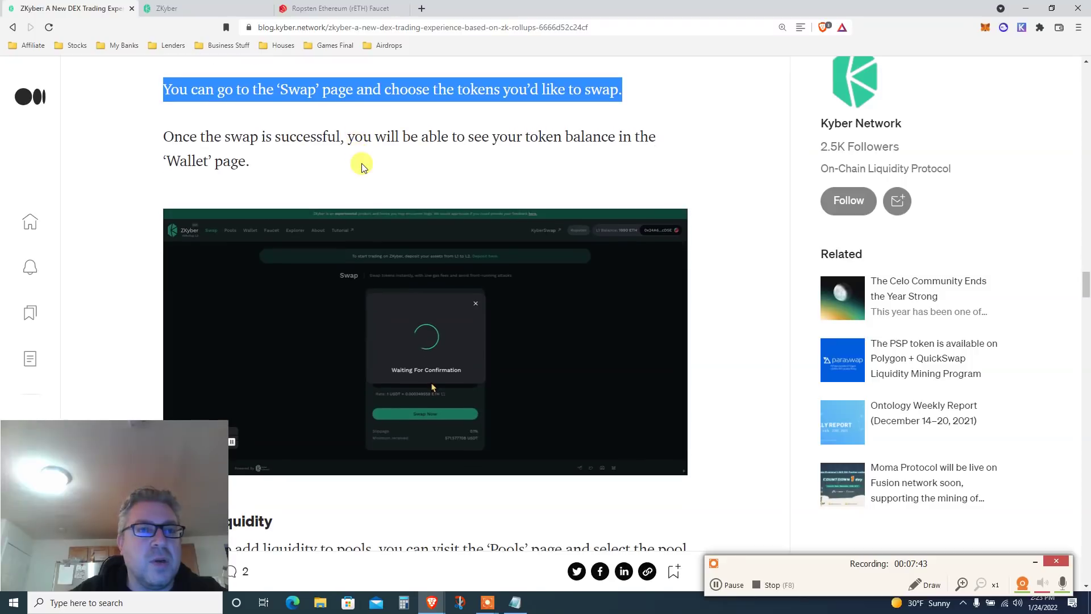
{"action": "triple_click", "coordinate": [298, 139]}
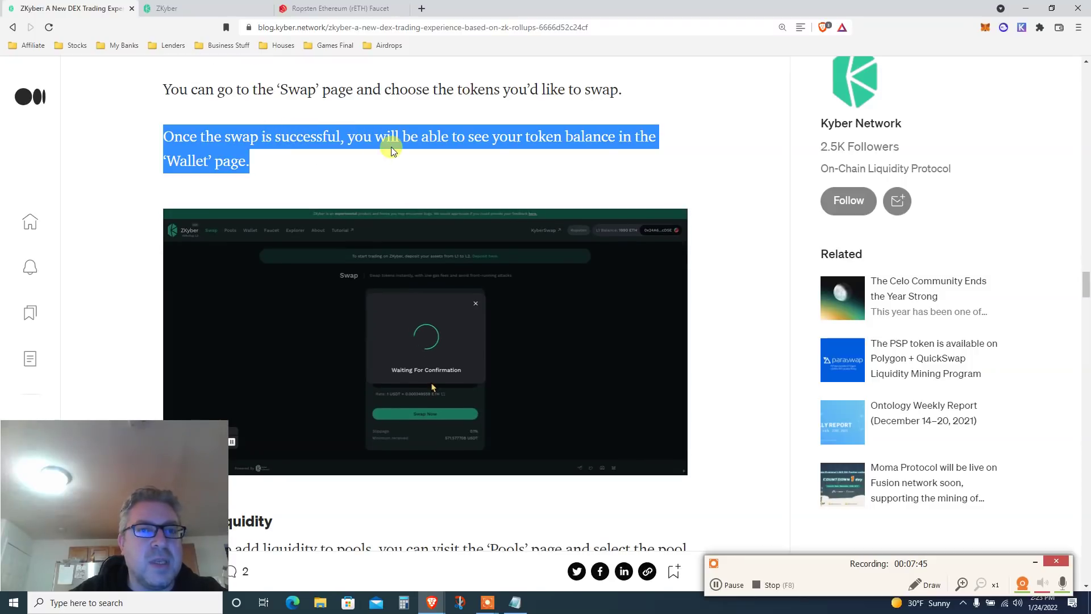
{"action": "scroll", "coordinate": [390, 149], "scroll_direction": "down", "scroll_amount": 6}
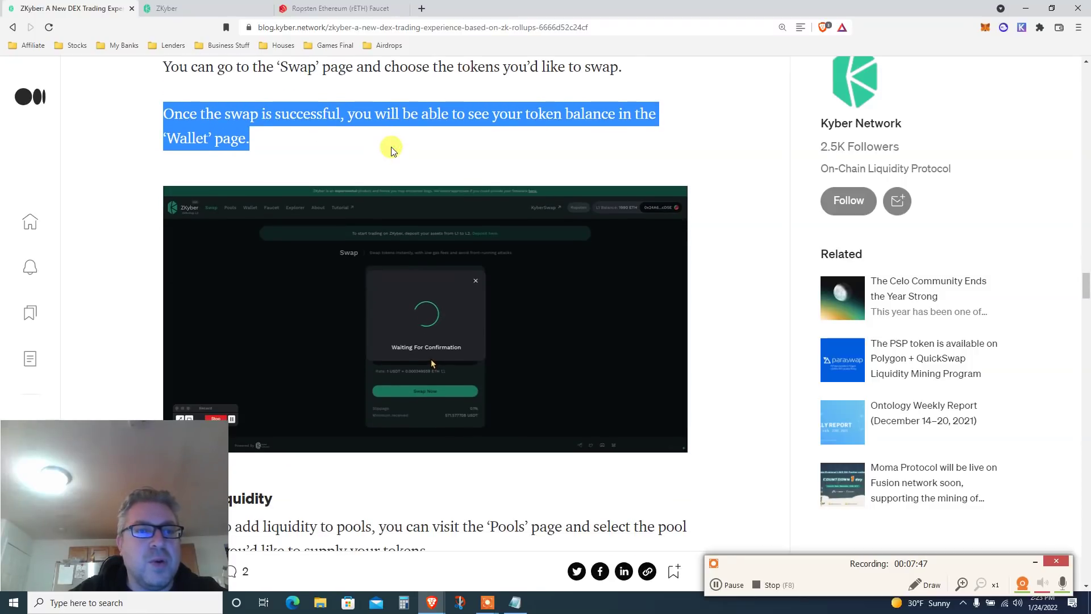
{"action": "scroll", "coordinate": [391, 150], "scroll_direction": "down", "scroll_amount": 1}
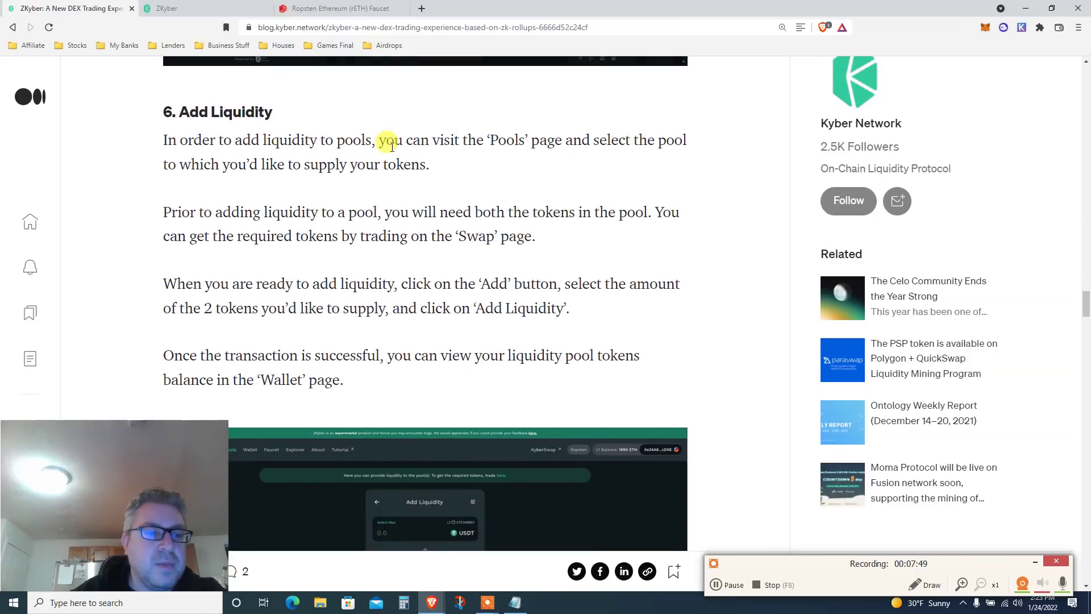
Step: Highlight the Add Liquidity paragraphs on needing both pool tokens, supplying them, and pool balances
{"action": "triple_click", "coordinate": [324, 141]}
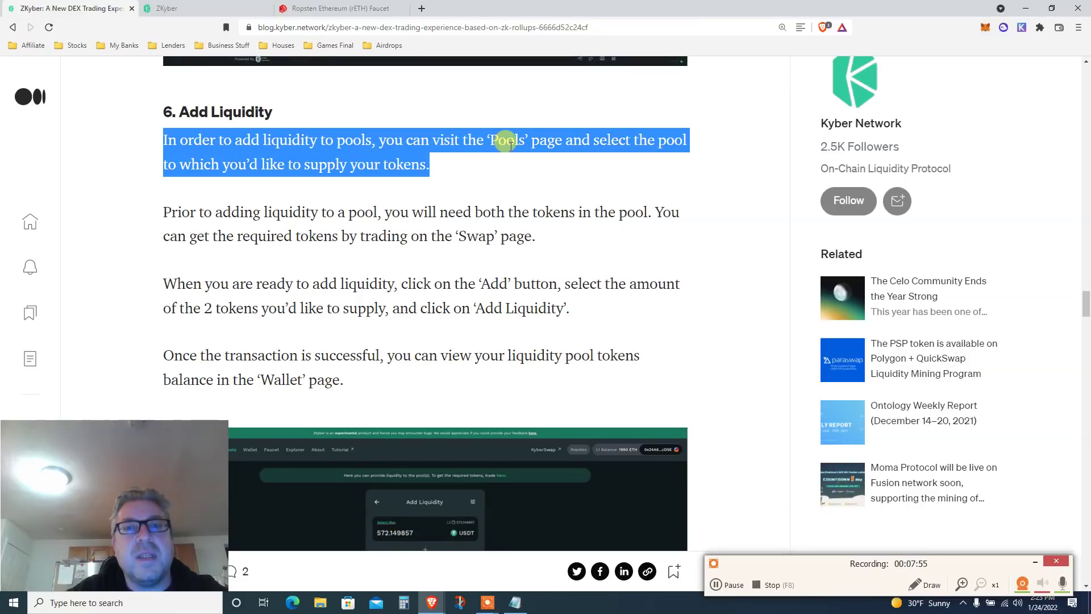
{"action": "scroll", "coordinate": [298, 170], "scroll_direction": "down", "scroll_amount": 1}
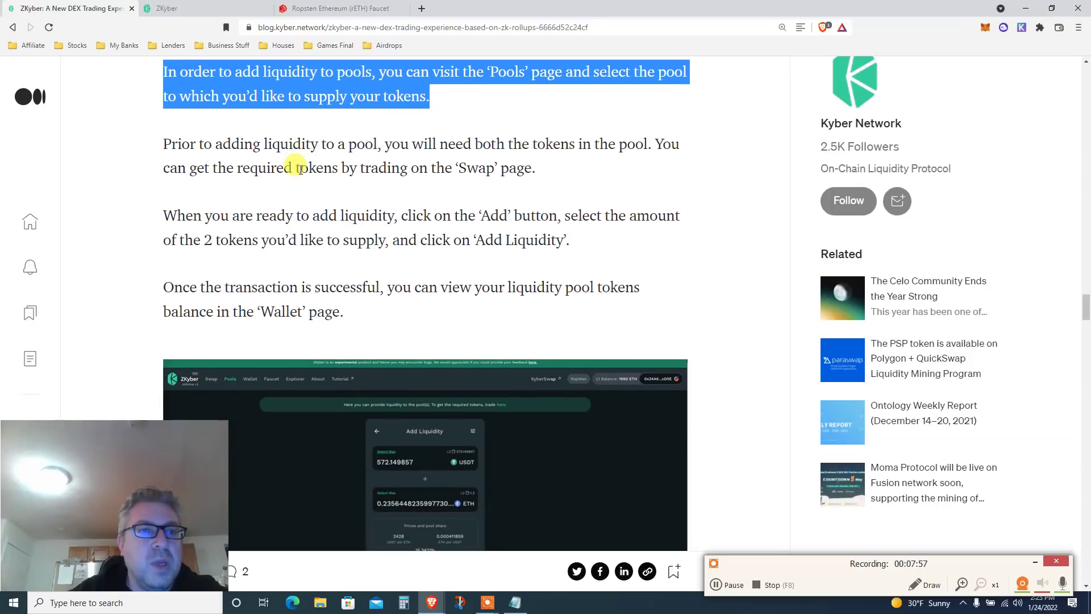
{"action": "triple_click", "coordinate": [274, 151]}
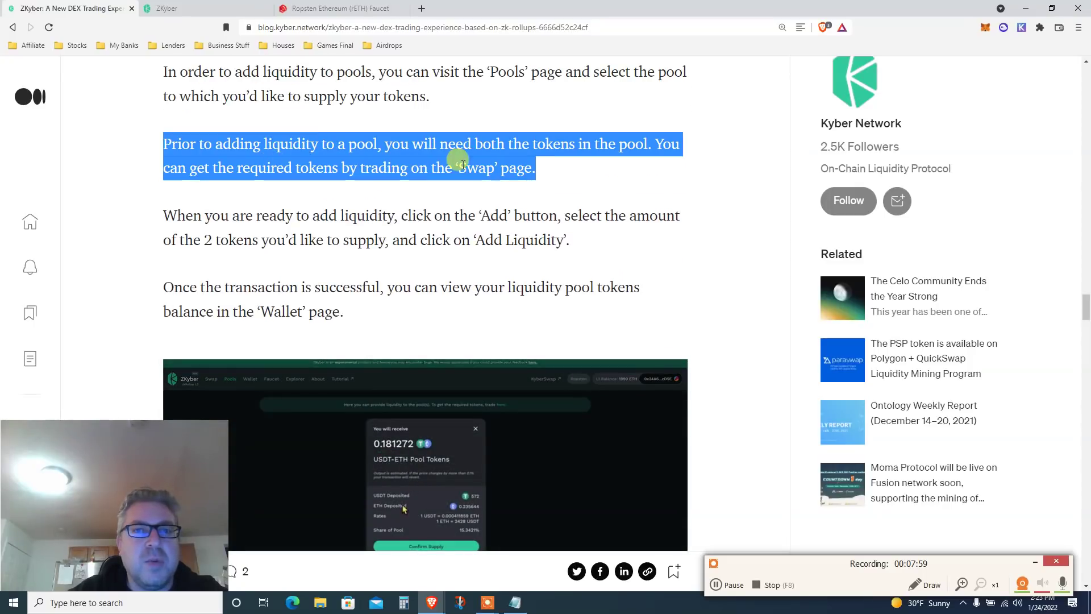
{"action": "scroll", "coordinate": [468, 165], "scroll_direction": "down", "scroll_amount": 1}
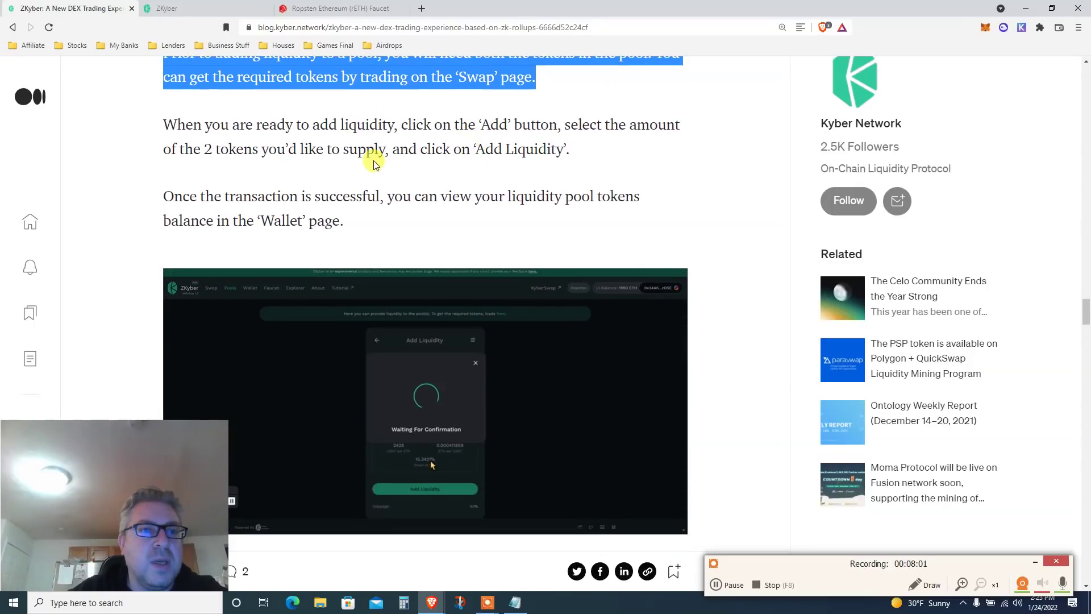
{"action": "triple_click", "coordinate": [311, 129]}
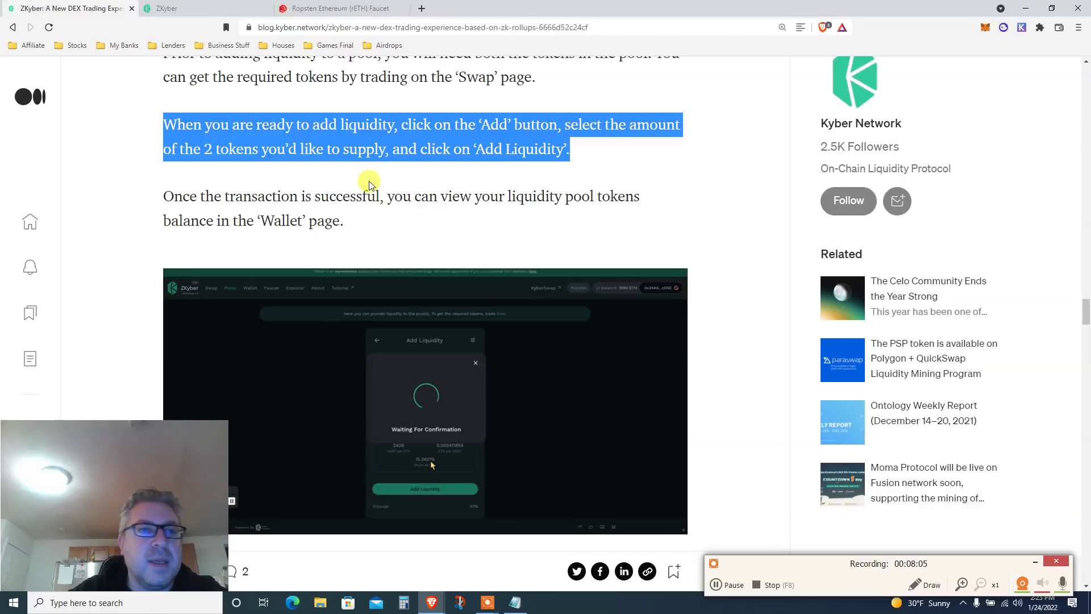
{"action": "scroll", "coordinate": [369, 184], "scroll_direction": "down", "scroll_amount": 1}
{"action": "triple_click", "coordinate": [335, 155]}
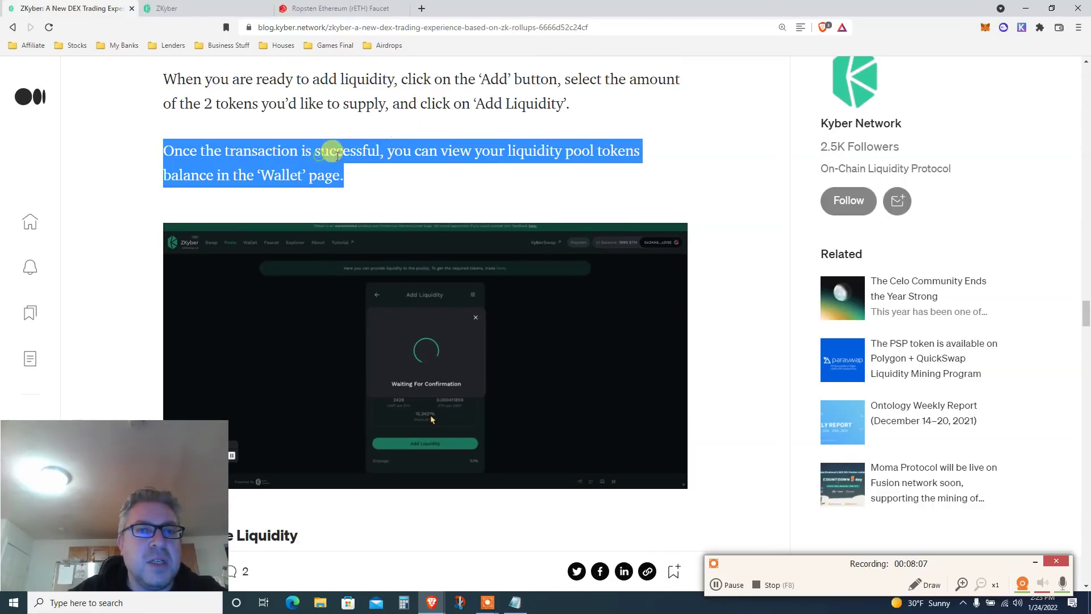
{"action": "scroll", "coordinate": [404, 135], "scroll_direction": "down", "scroll_amount": 6}
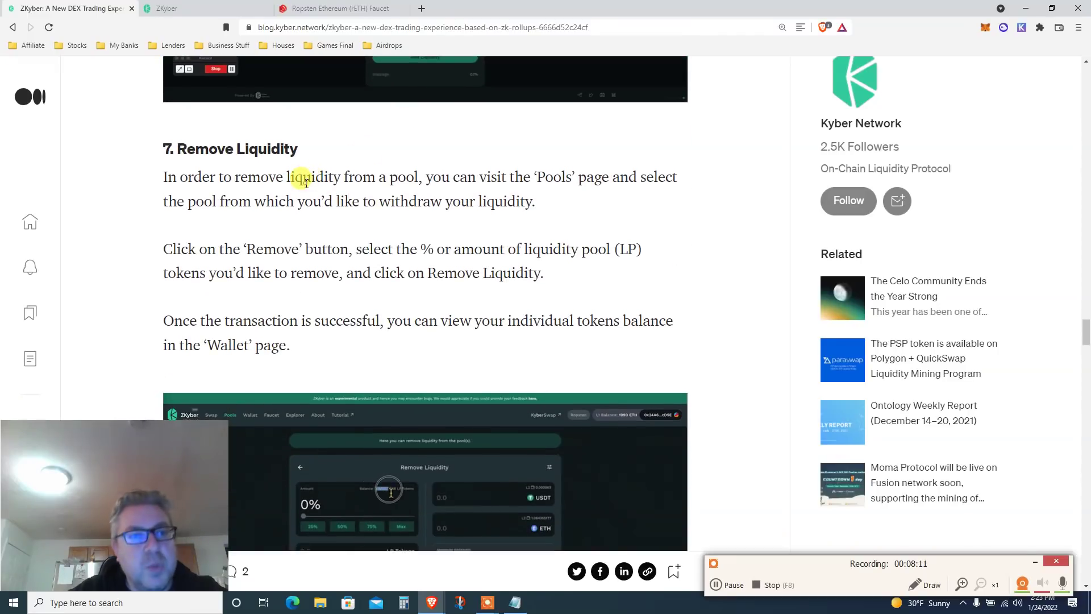
Step: Highlight the first Remove Liquidity paragraph and read on to Track Account Activity
{"action": "triple_click", "coordinate": [305, 181]}
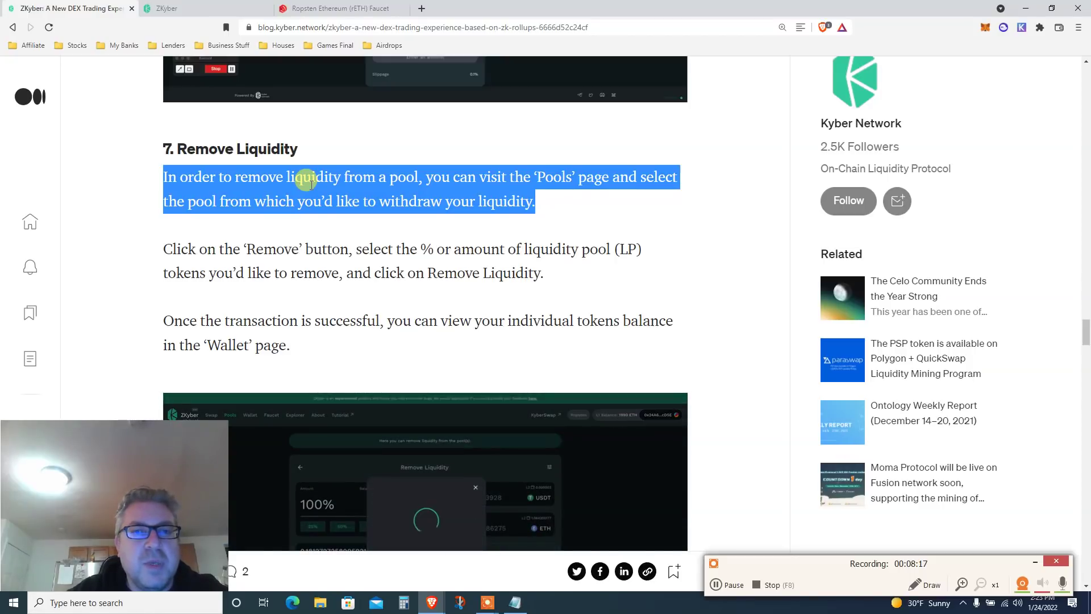
{"action": "scroll", "coordinate": [310, 184], "scroll_direction": "down", "scroll_amount": 2}
{"action": "scroll", "coordinate": [311, 183], "scroll_direction": "down", "scroll_amount": 8}
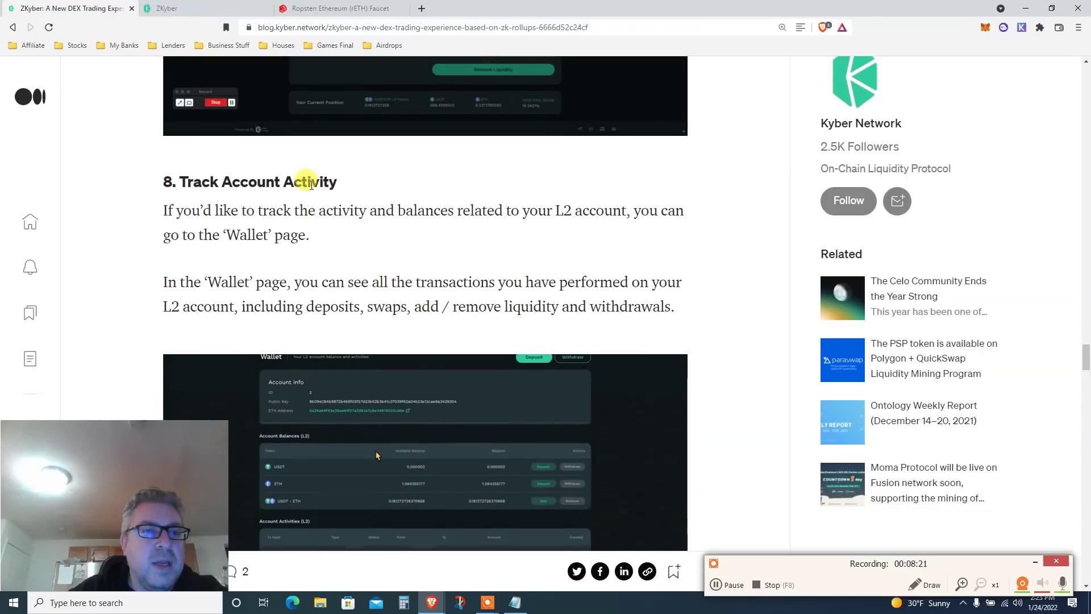
Step: Highlight the paragraphs on tracking account activity and exploring the L2 blockchain
{"action": "scroll", "coordinate": [311, 184], "scroll_direction": "down", "scroll_amount": 1}
{"action": "triple_click", "coordinate": [311, 185]}
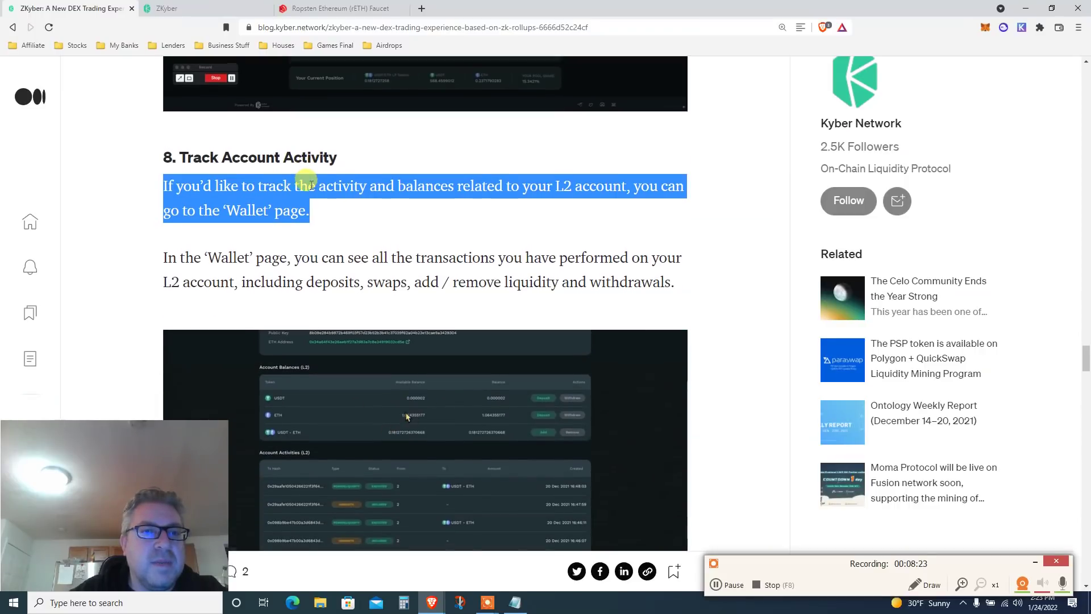
{"action": "scroll", "coordinate": [311, 185], "scroll_direction": "down", "scroll_amount": 2}
{"action": "scroll", "coordinate": [311, 185], "scroll_direction": "down", "scroll_amount": 6}
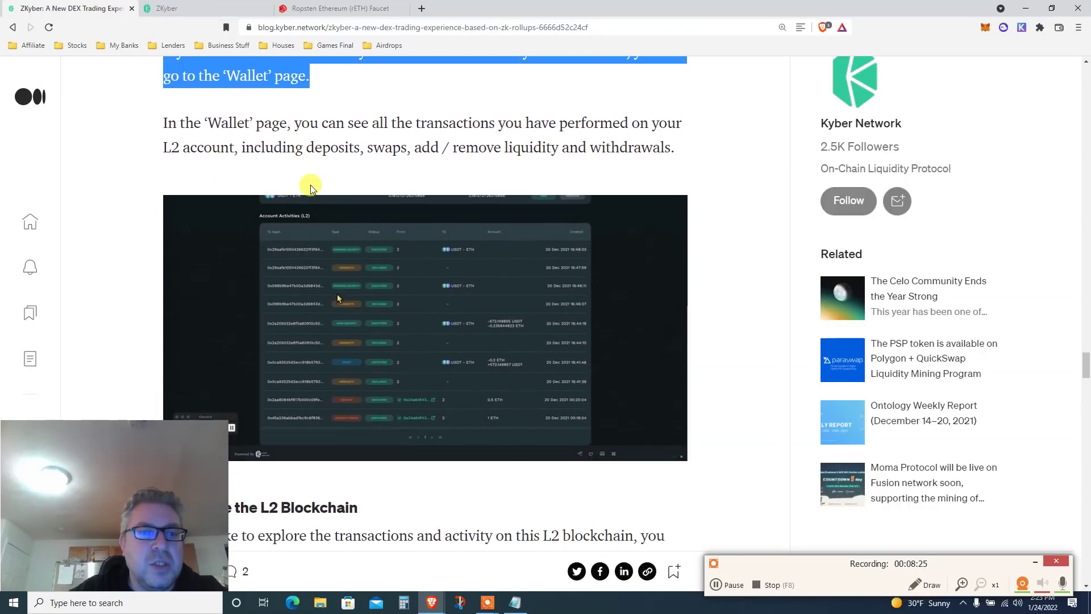
{"action": "scroll", "coordinate": [311, 184], "scroll_direction": "down", "scroll_amount": 2}
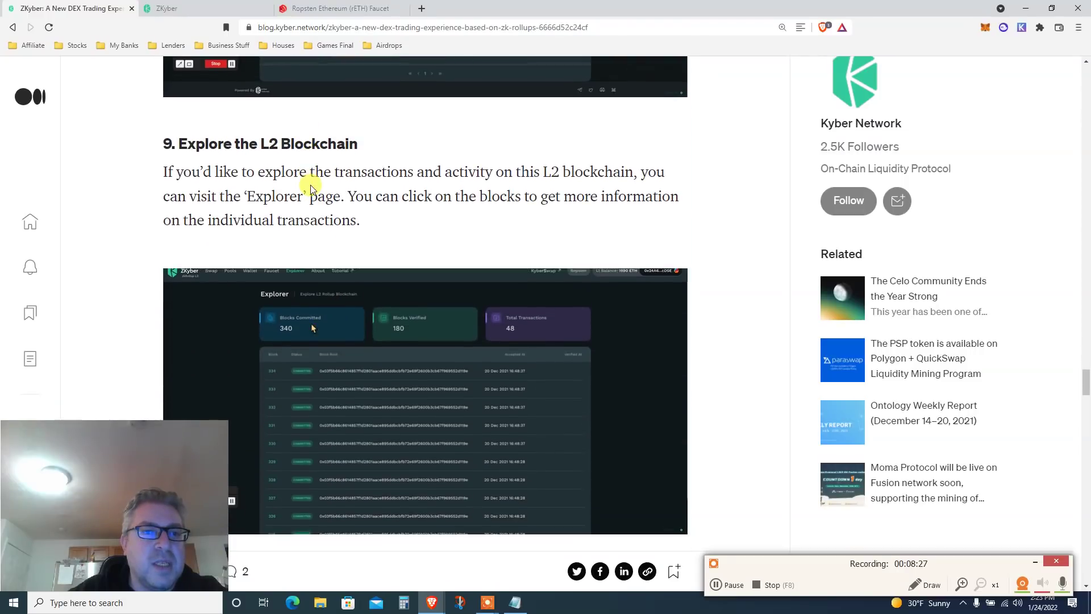
{"action": "triple_click", "coordinate": [311, 186]}
{"action": "scroll", "coordinate": [310, 186], "scroll_direction": "down", "scroll_amount": 1}
{"action": "scroll", "coordinate": [311, 188], "scroll_direction": "down", "scroll_amount": 7}
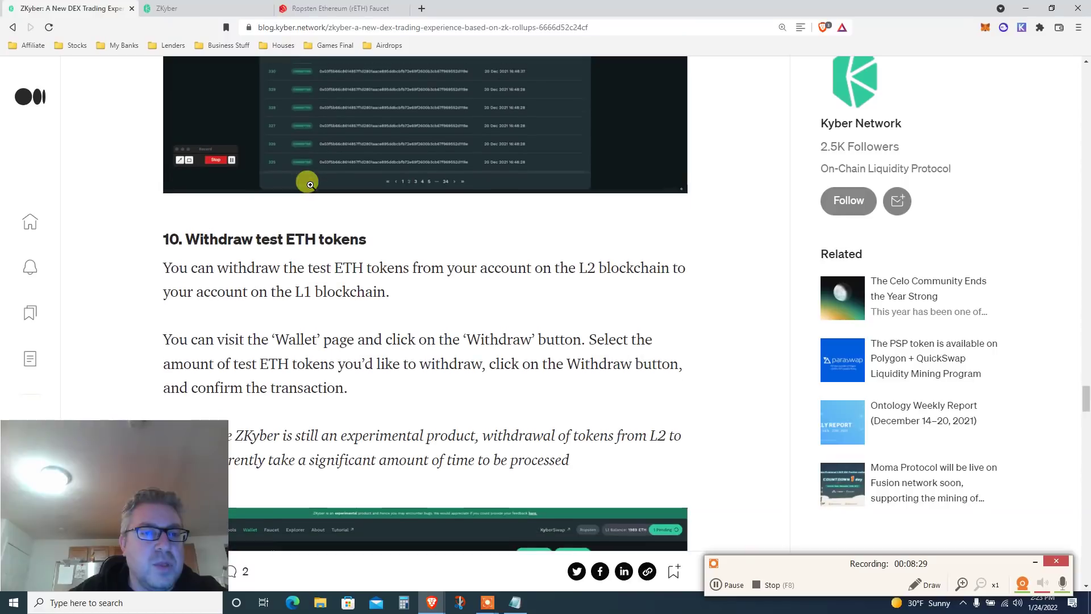
Step: Highlight the test ETH withdrawal steps, the slow-withdrawal note, and the $50,000 Holiday Giveaway heading
{"action": "triple_click", "coordinate": [294, 213]}
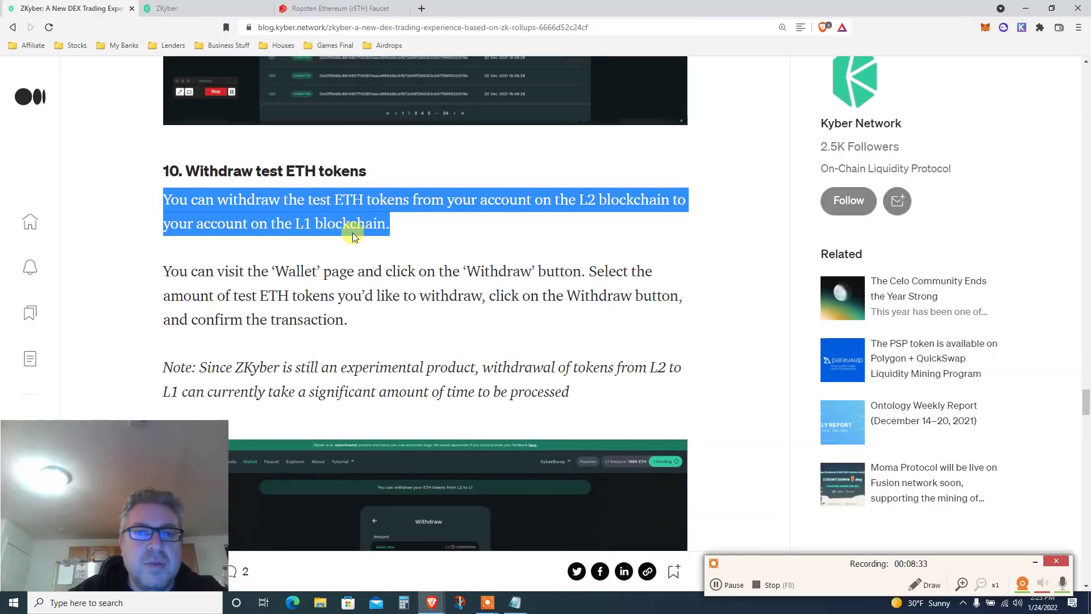
{"action": "scroll", "coordinate": [353, 235], "scroll_direction": "down", "scroll_amount": 1}
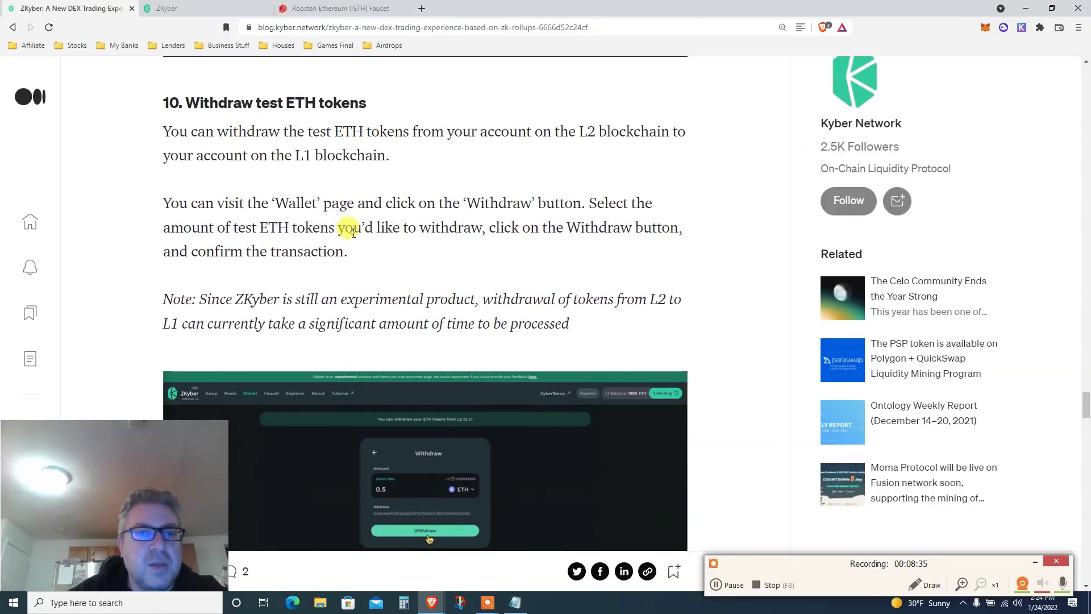
{"action": "triple_click", "coordinate": [348, 228]}
{"action": "scroll", "coordinate": [351, 230], "scroll_direction": "down", "scroll_amount": 1}
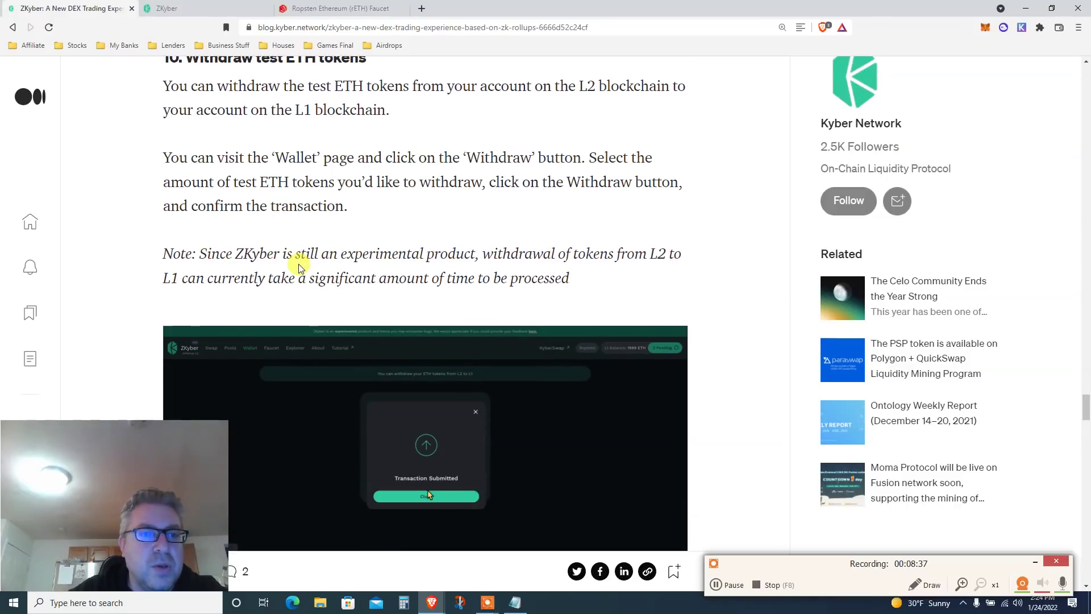
{"action": "triple_click", "coordinate": [298, 264]}
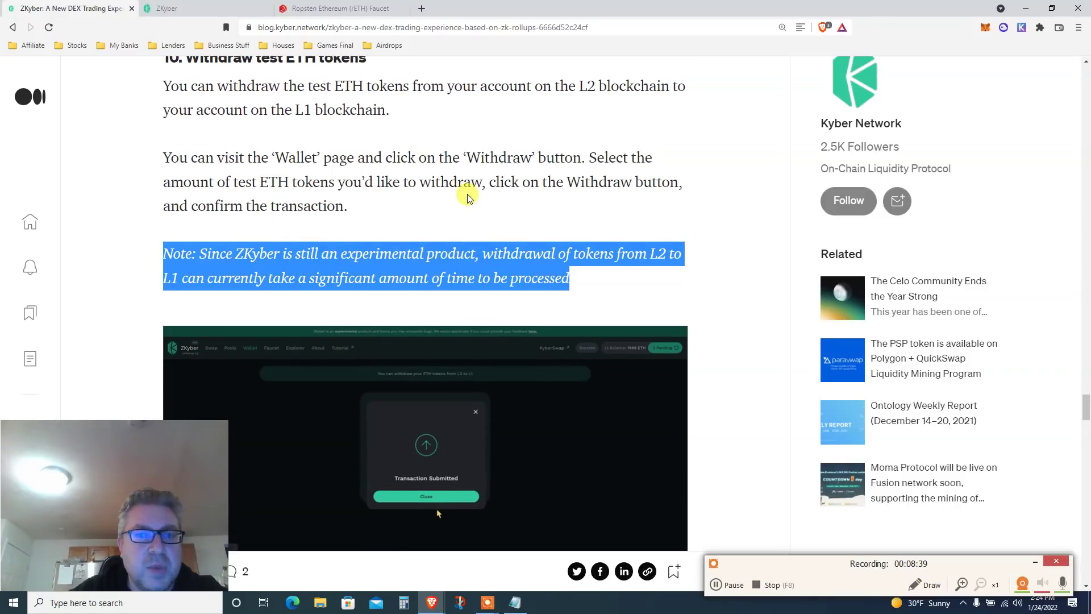
{"action": "scroll", "coordinate": [467, 197], "scroll_direction": "down", "scroll_amount": 1}
{"action": "scroll", "coordinate": [467, 197], "scroll_direction": "down", "scroll_amount": 8}
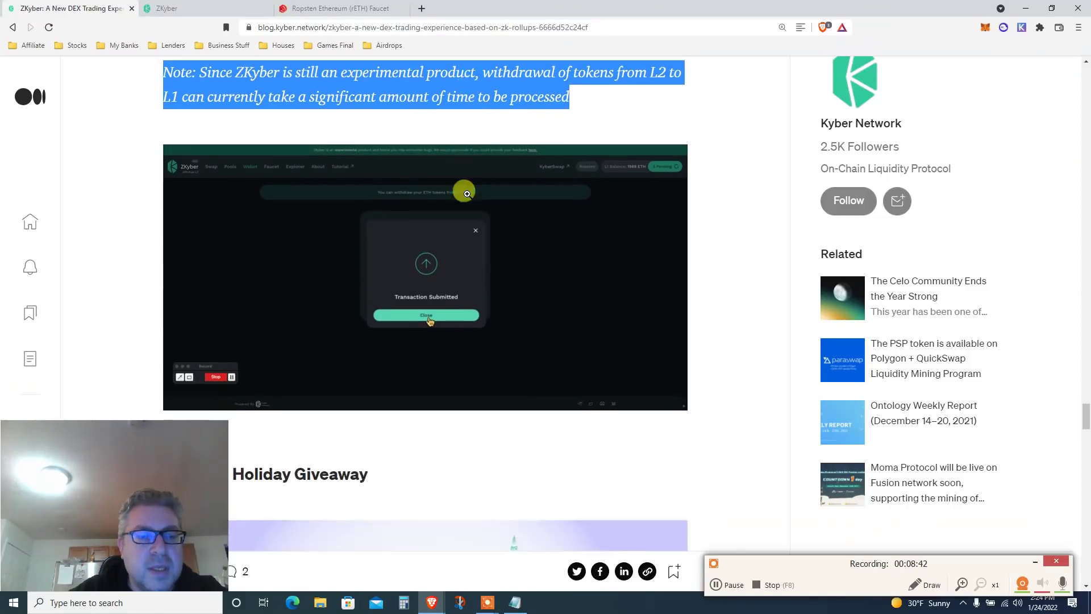
{"action": "scroll", "coordinate": [467, 197], "scroll_direction": "down", "scroll_amount": 1}
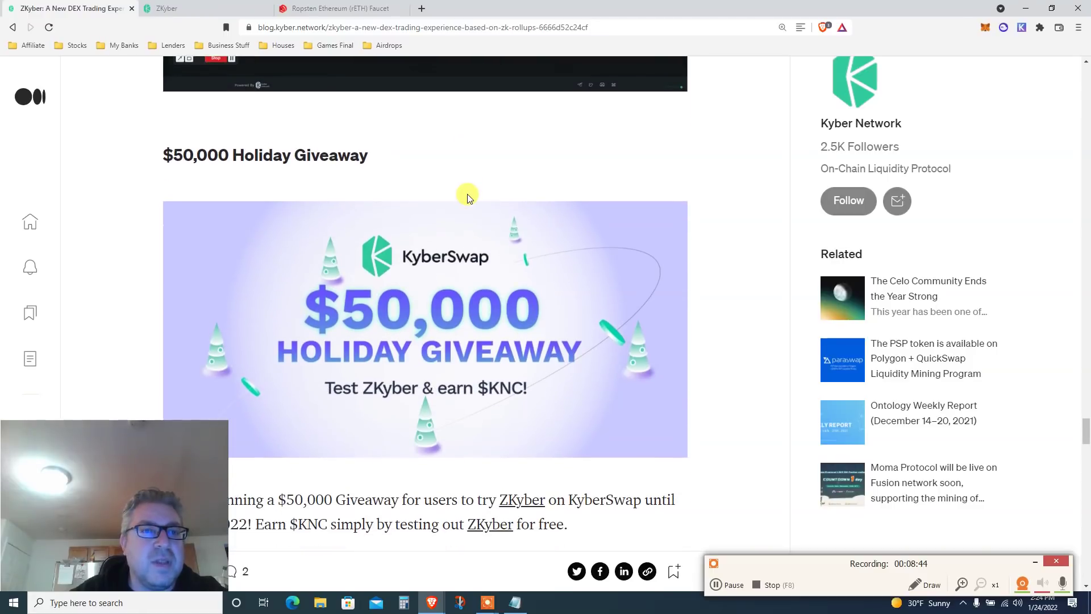
{"action": "triple_click", "coordinate": [323, 149]}
Step: Return to the ZKyber tab and open the Swap page
{"action": "left_click", "coordinate": [191, 7]}
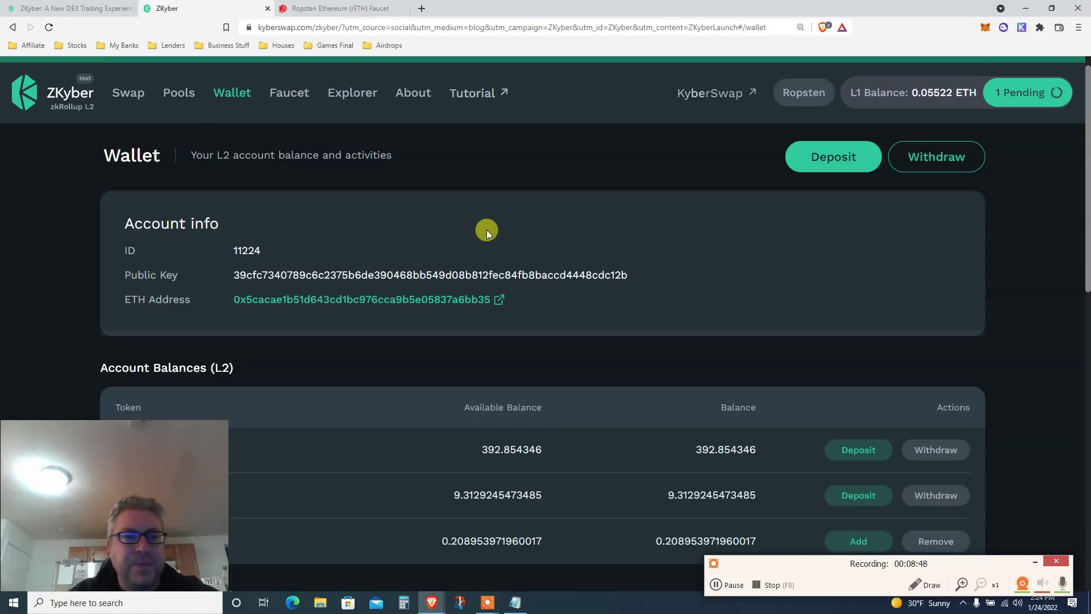
{"action": "left_click_drag", "start_coordinate": [1086, 191], "coordinate": [1043, 141]}
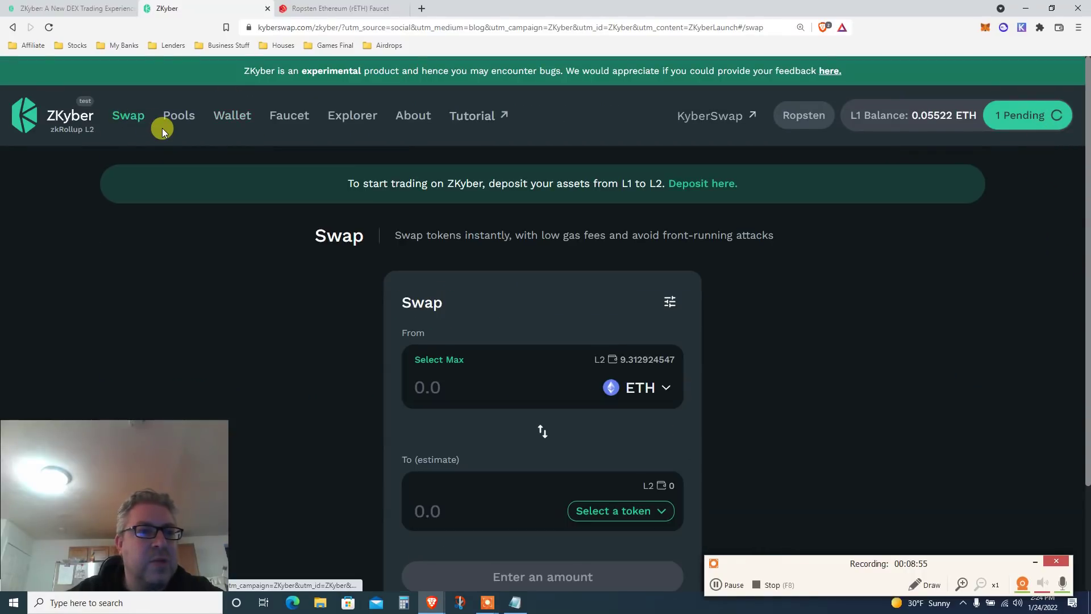
{"action": "left_click", "coordinate": [121, 116]}
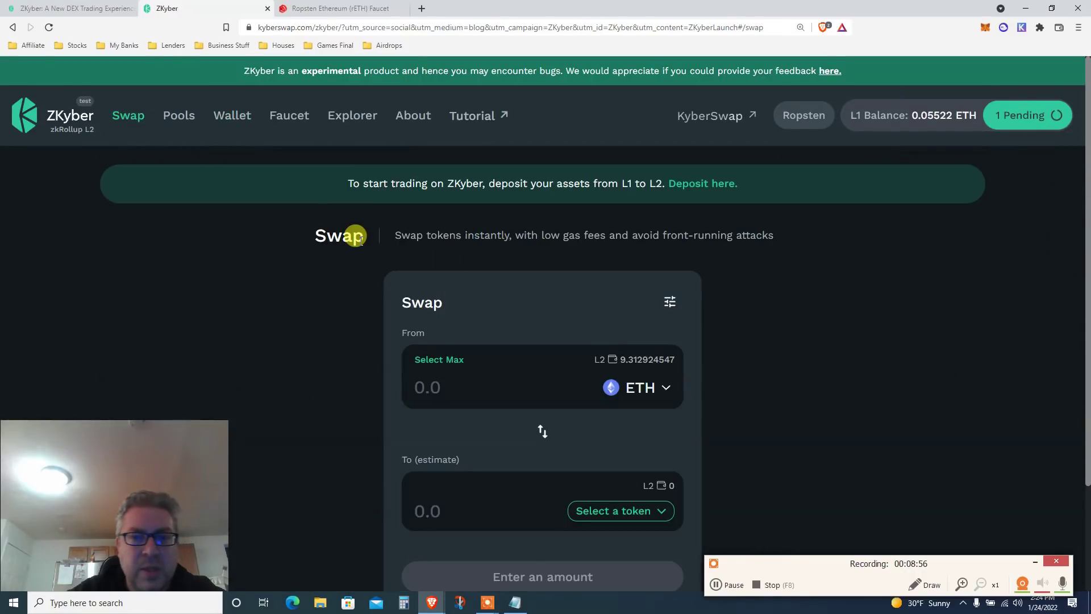
{"action": "left_click_drag", "start_coordinate": [1085, 300], "coordinate": [1084, 355]}
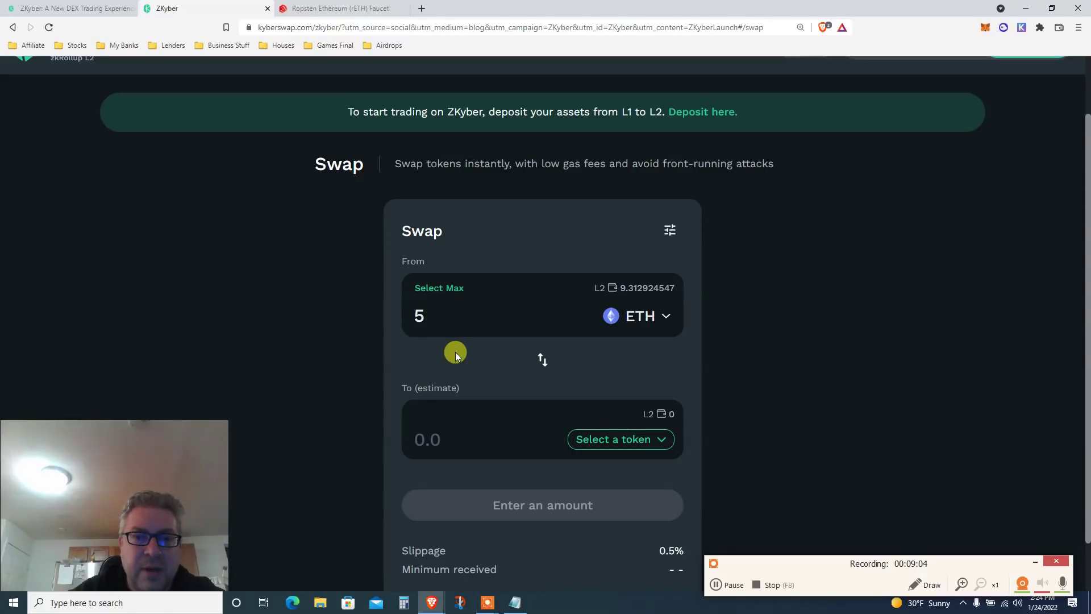
Step: Swap 5 ETH for USDT and confirm the swap
{"action": "left_click", "coordinate": [587, 435]}
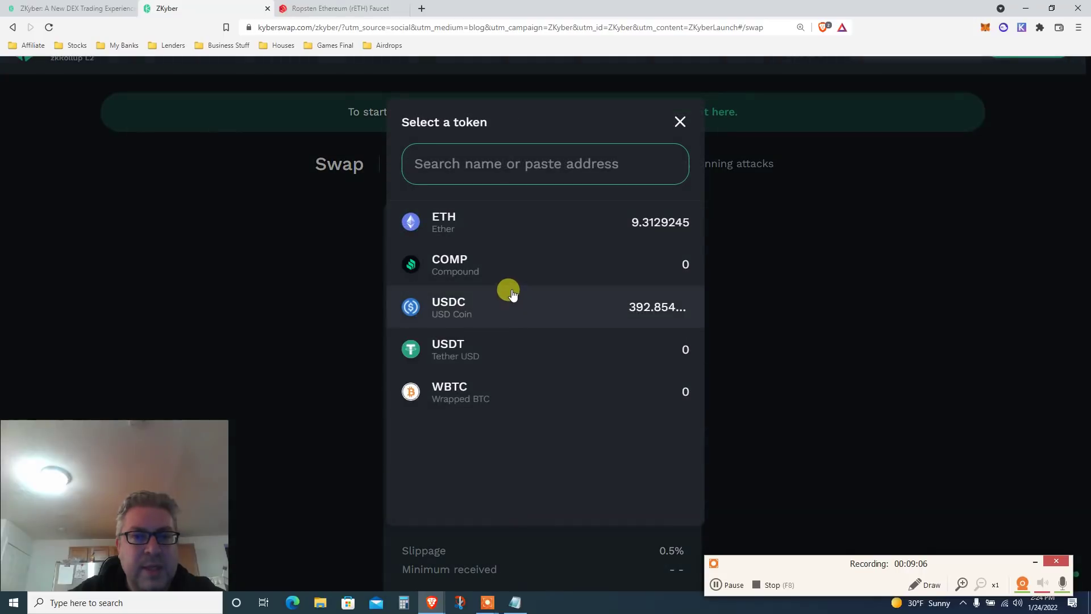
{"action": "left_click", "coordinate": [446, 348]}
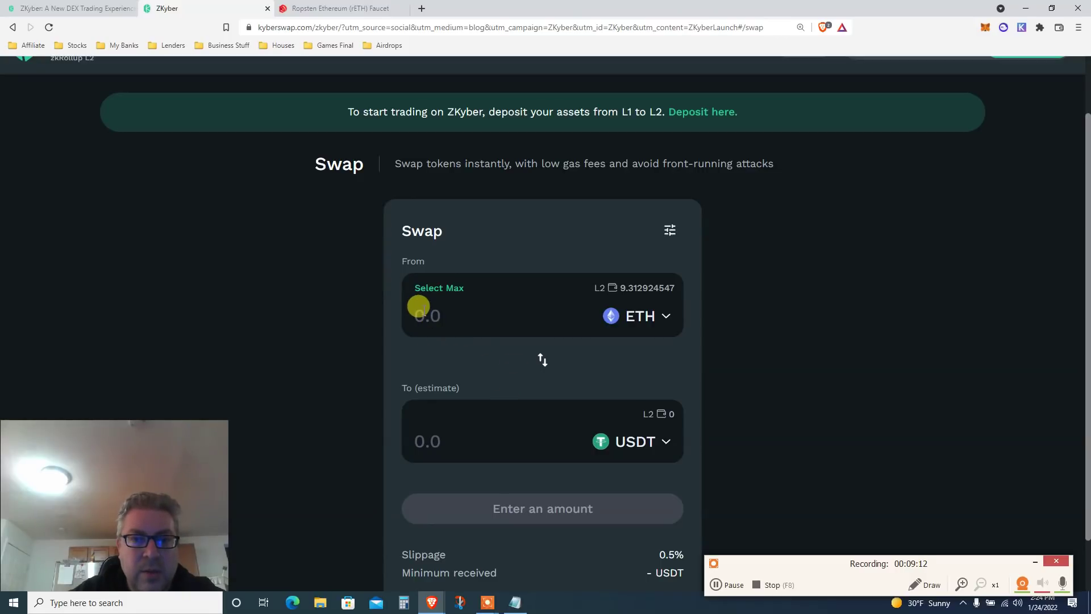
{"action": "type", "text": "5"}
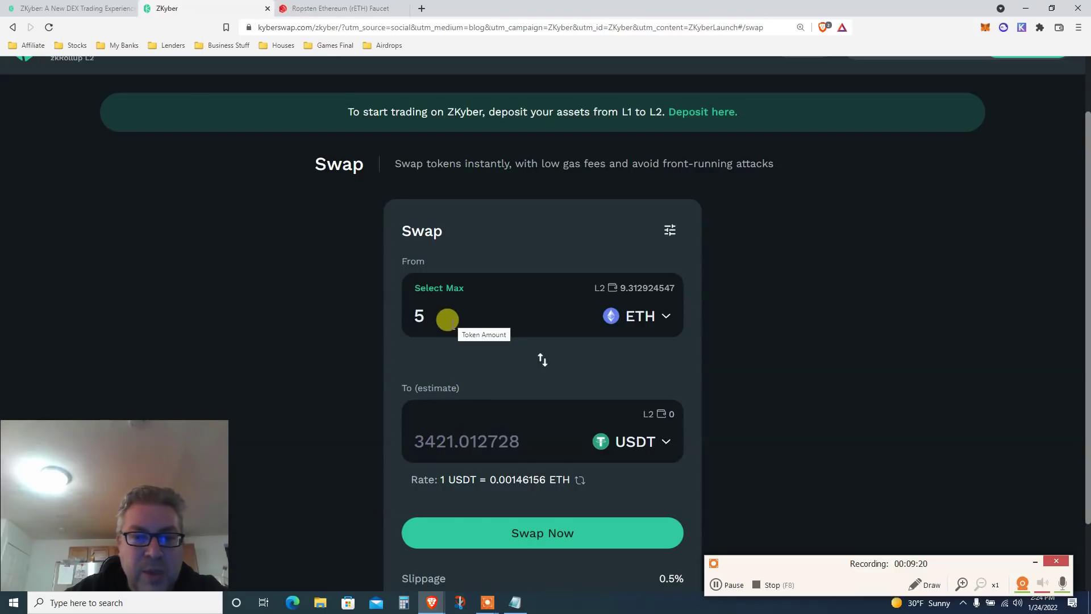
{"action": "left_click", "coordinate": [478, 532]}
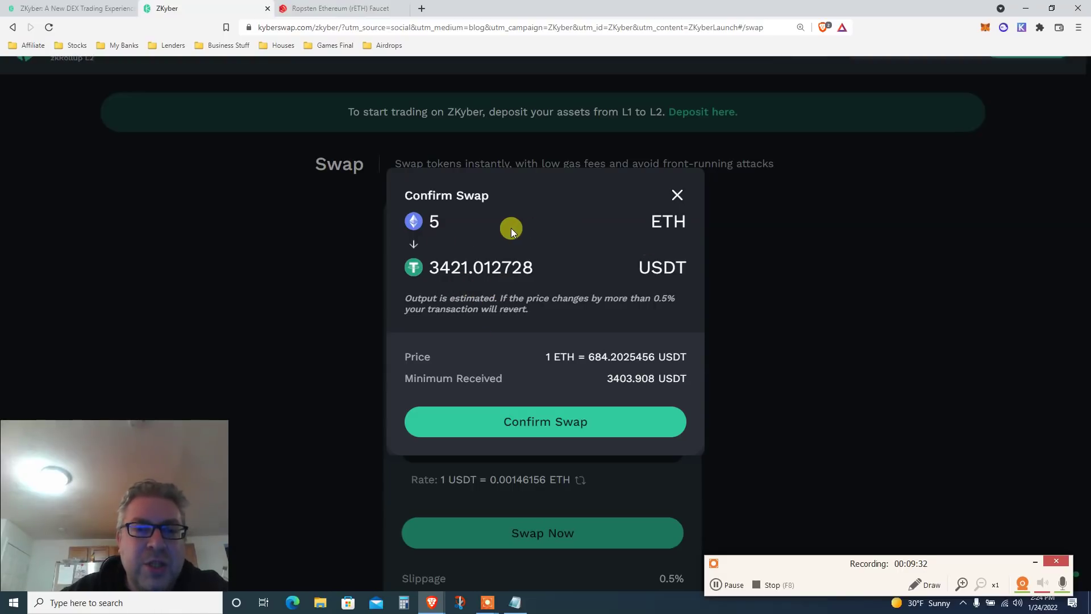
{"action": "left_click", "coordinate": [503, 419]}
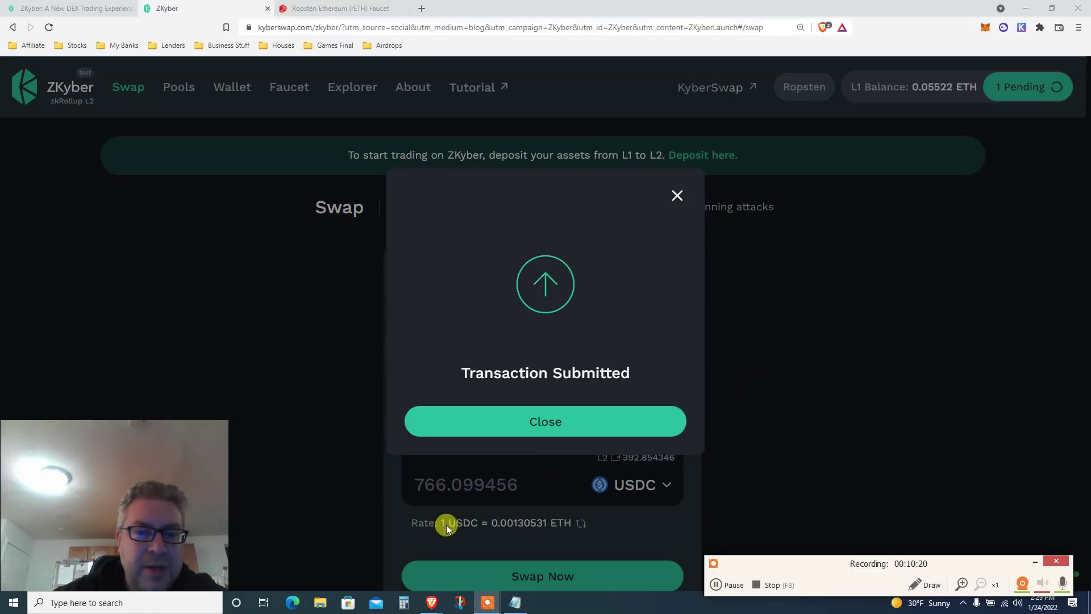
Step: Dismiss the swap notice, go to Pools, and start adding liquidity to the USDC/ETH pool
{"action": "left_click", "coordinate": [494, 420]}
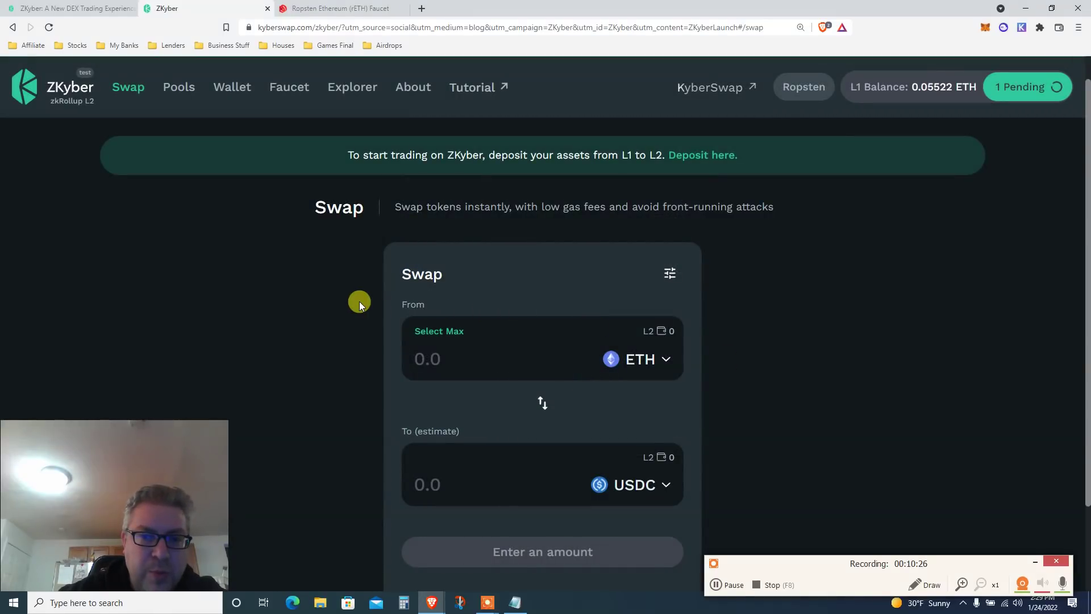
{"action": "left_click", "coordinate": [173, 88]}
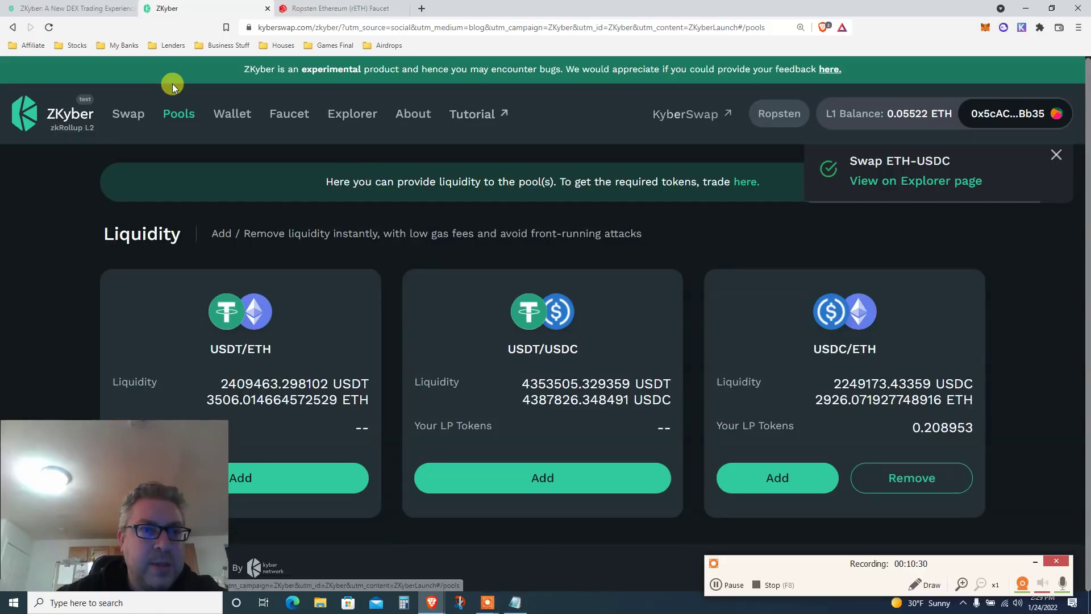
{"action": "double_click", "coordinate": [356, 228]}
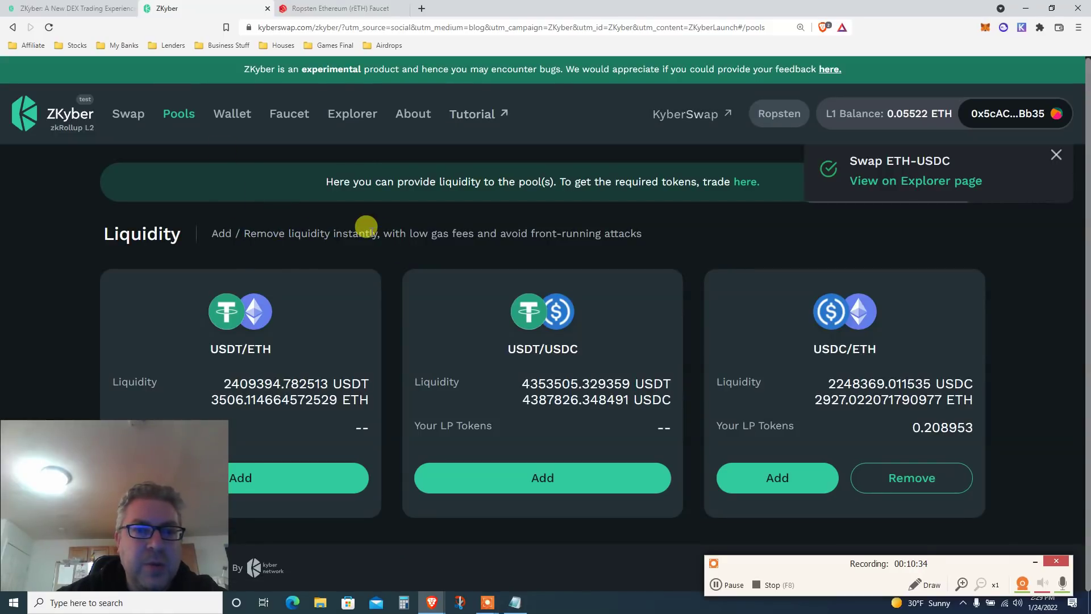
{"action": "triple_click", "coordinate": [450, 224]}
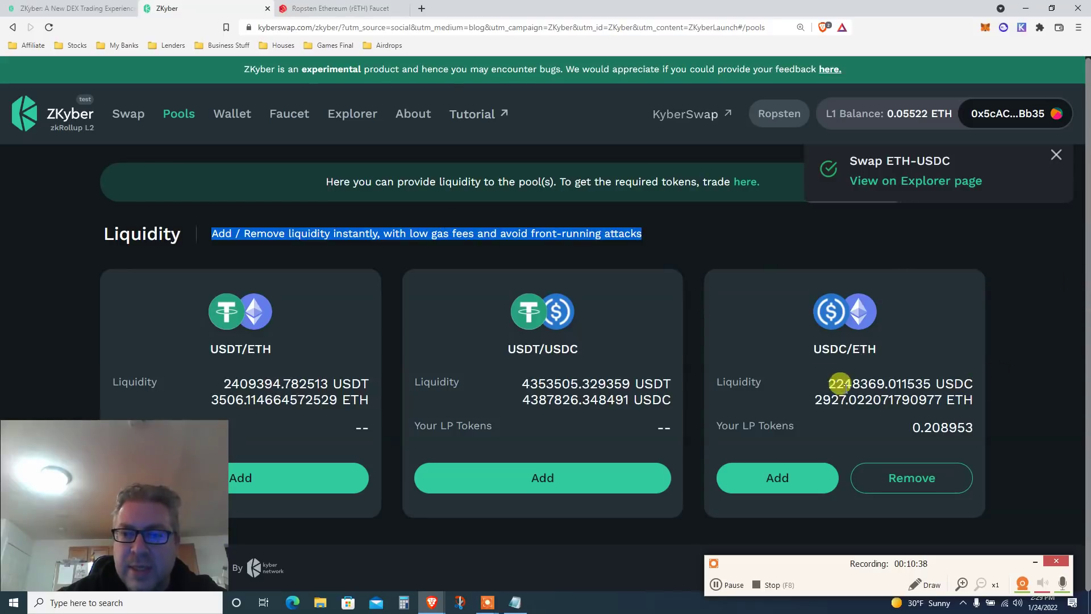
{"action": "left_click", "coordinate": [818, 345]}
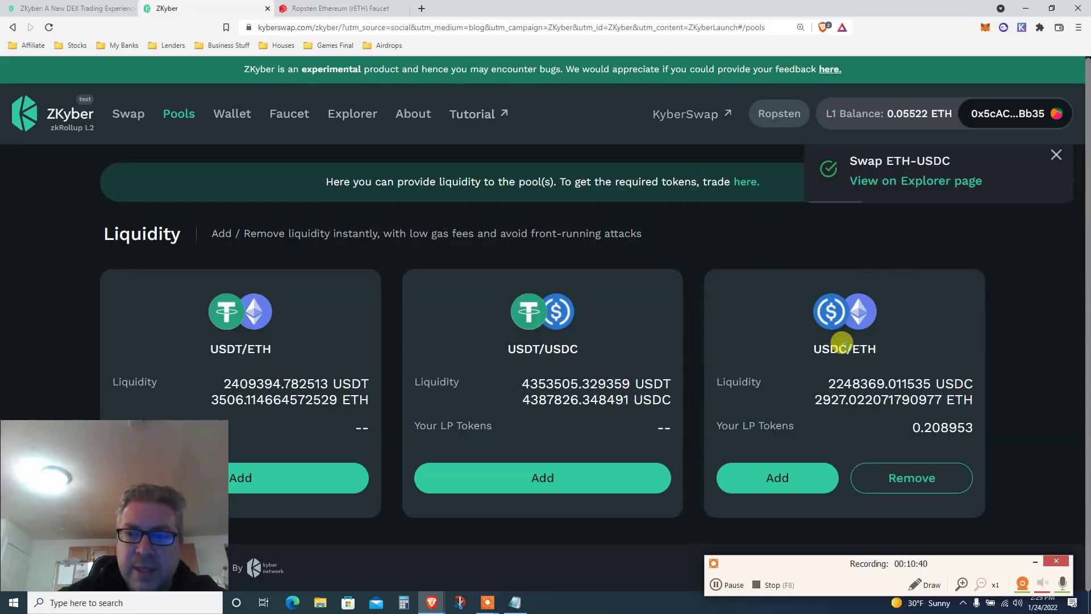
{"action": "left_click", "coordinate": [788, 479]}
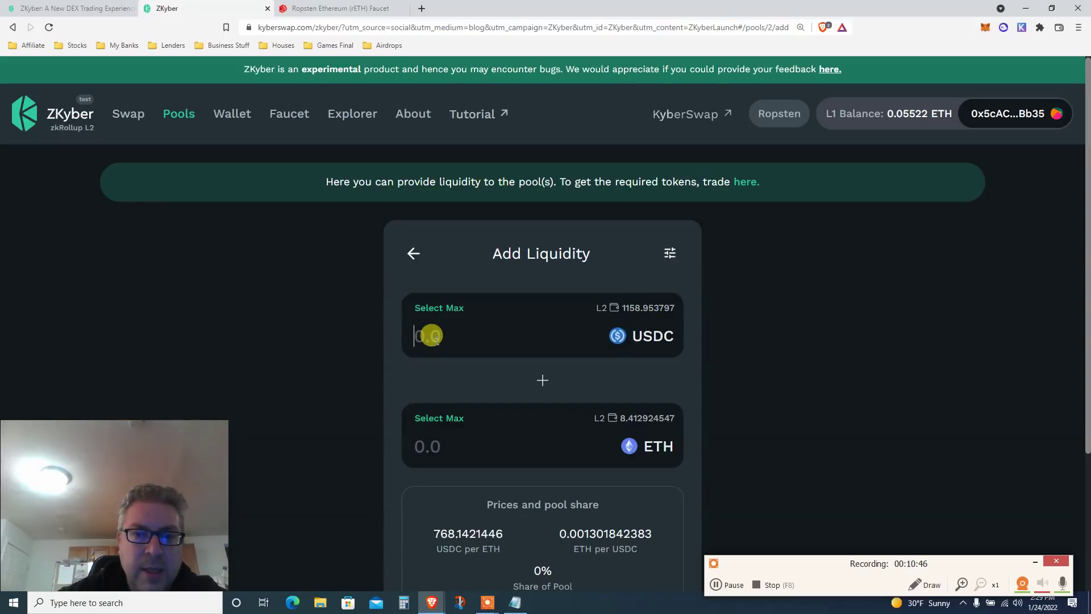
Step: Supply 1000 USDC with matching ETH for 0.557847 pool tokens and confirm the supply
{"action": "type", "text": "1000"}
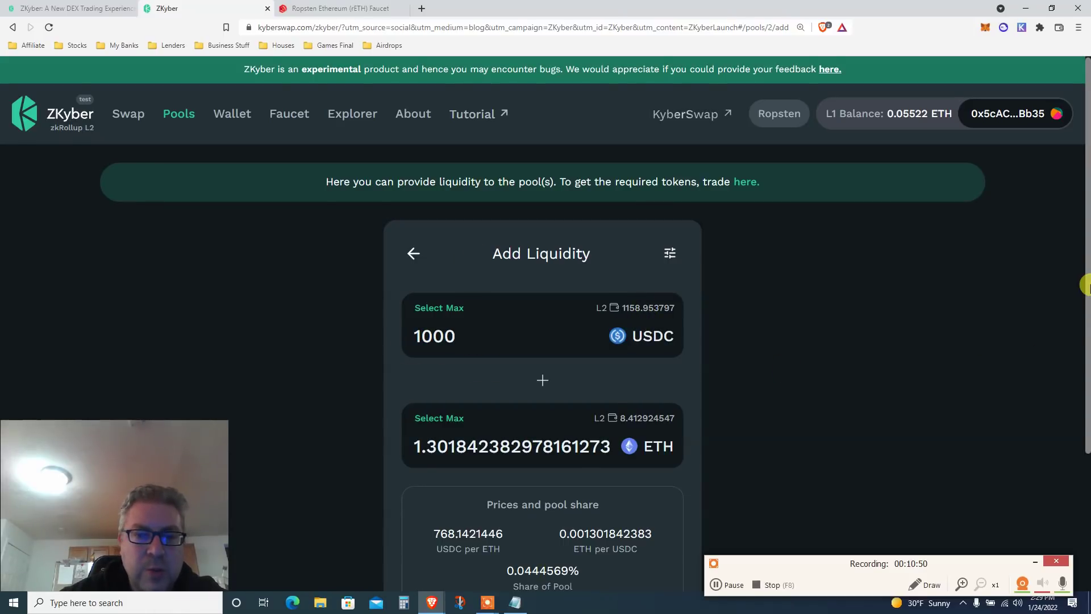
{"action": "scroll", "coordinate": [1086, 364], "scroll_direction": "down", "scroll_amount": 2}
{"action": "left_click_drag", "start_coordinate": [1085, 379], "coordinate": [1085, 391]}
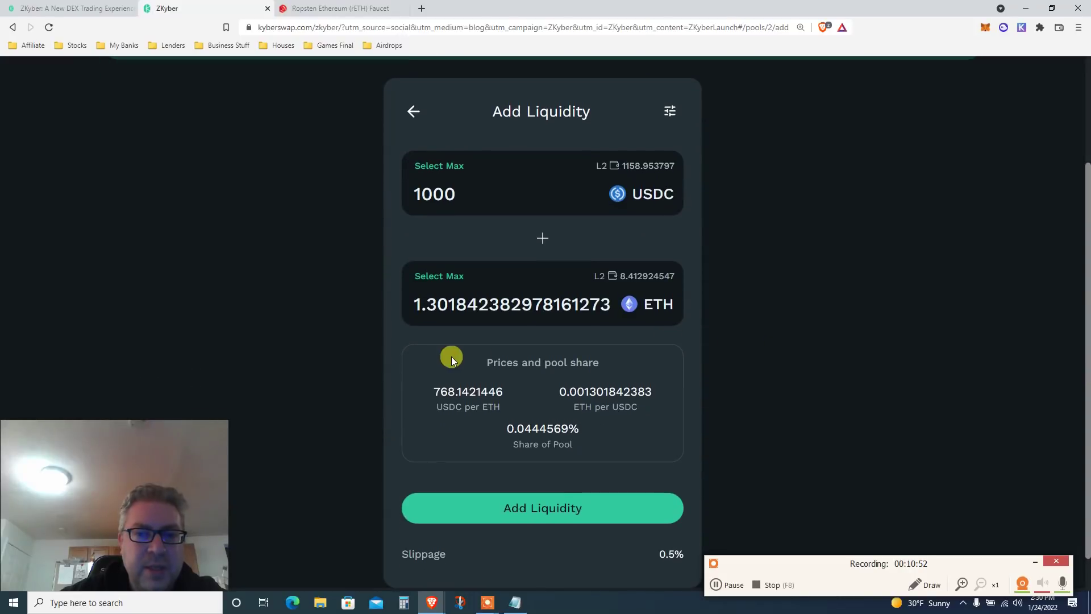
{"action": "left_click", "coordinate": [503, 509]}
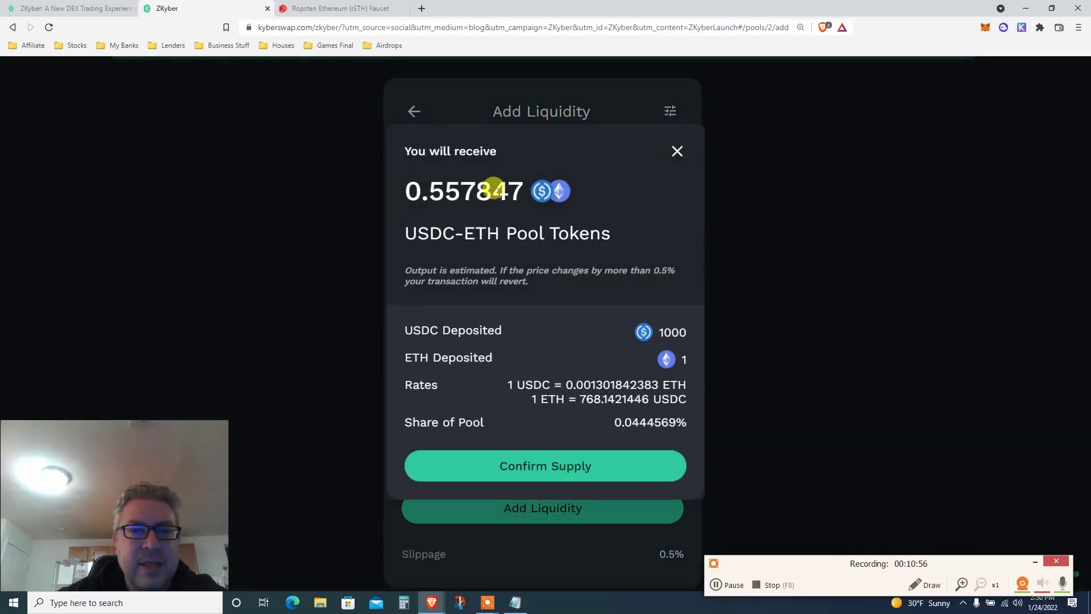
{"action": "double_click", "coordinate": [466, 178]}
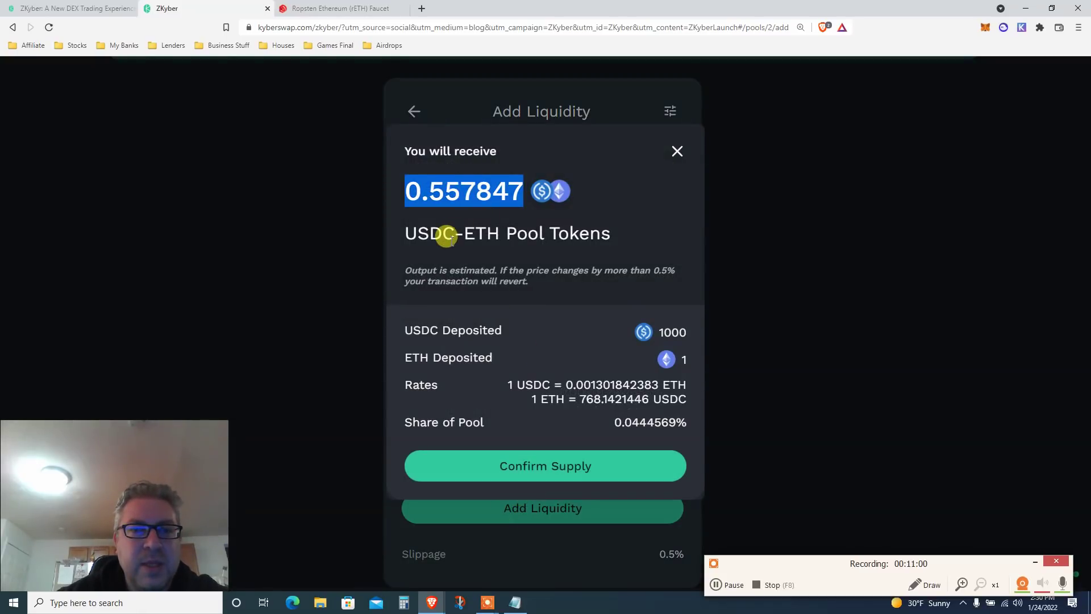
{"action": "left_click", "coordinate": [519, 465]}
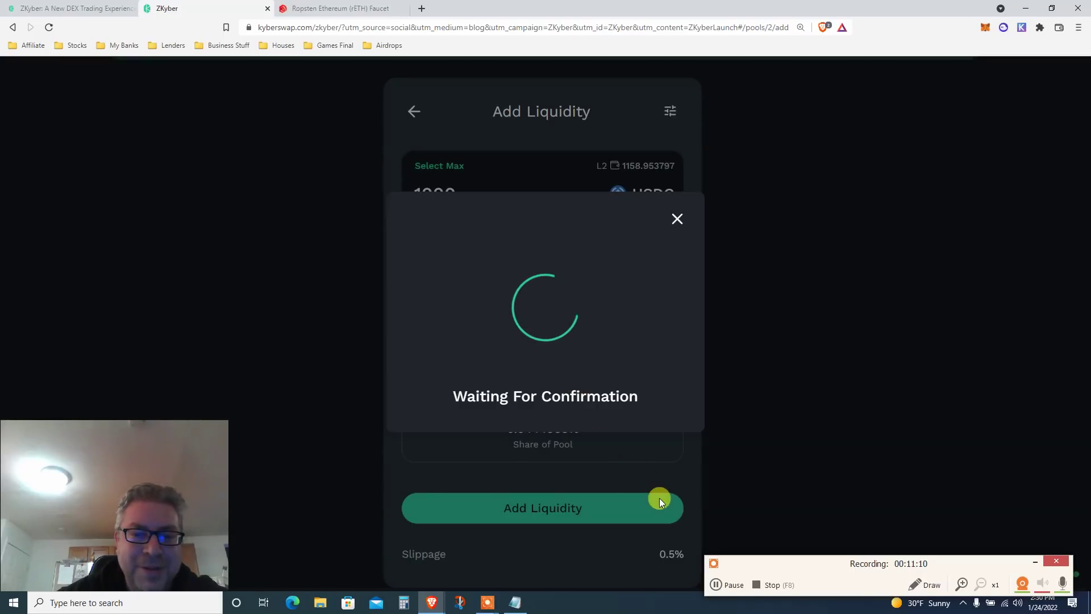
{"action": "left_click", "coordinate": [724, 582]}
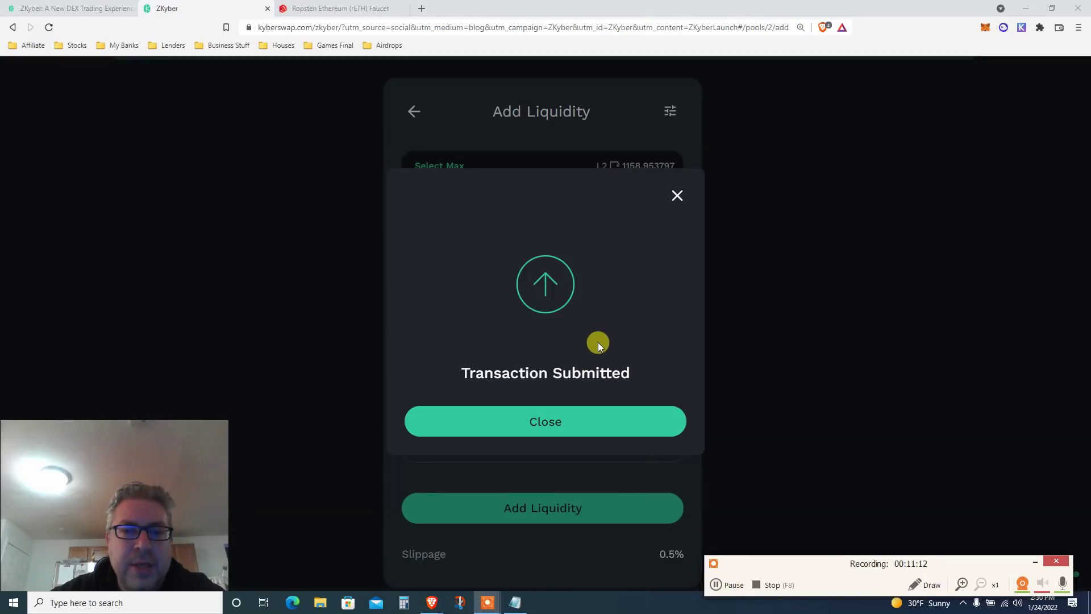
{"action": "left_click", "coordinate": [541, 419]}
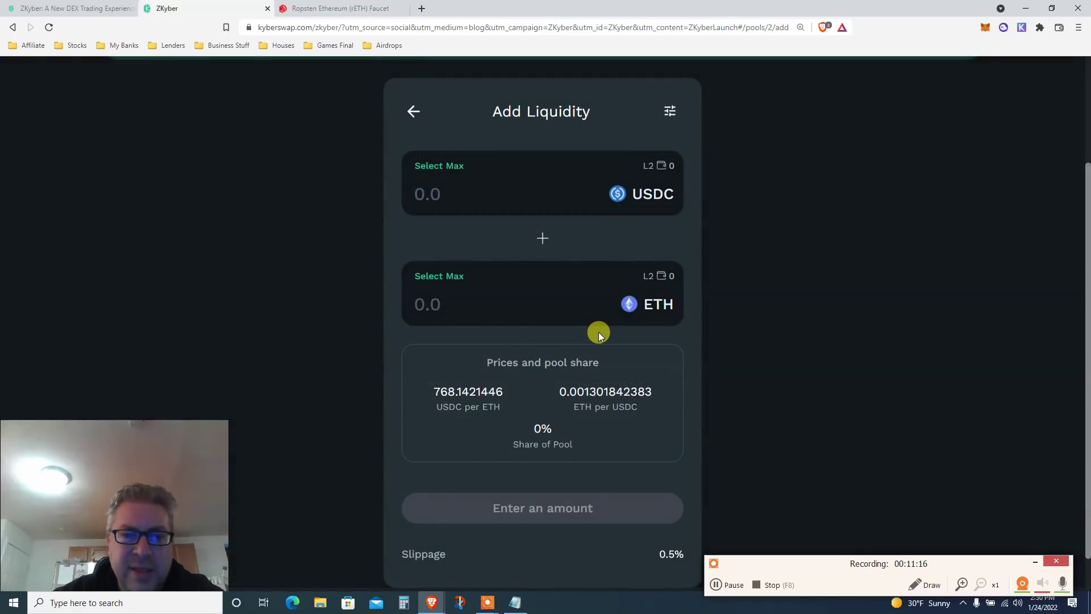
Step: Check the ETH per USDC price, then return to the Pools overview with 0.208953 LP tokens
{"action": "left_click_drag", "start_coordinate": [1085, 288], "coordinate": [1085, 390]}
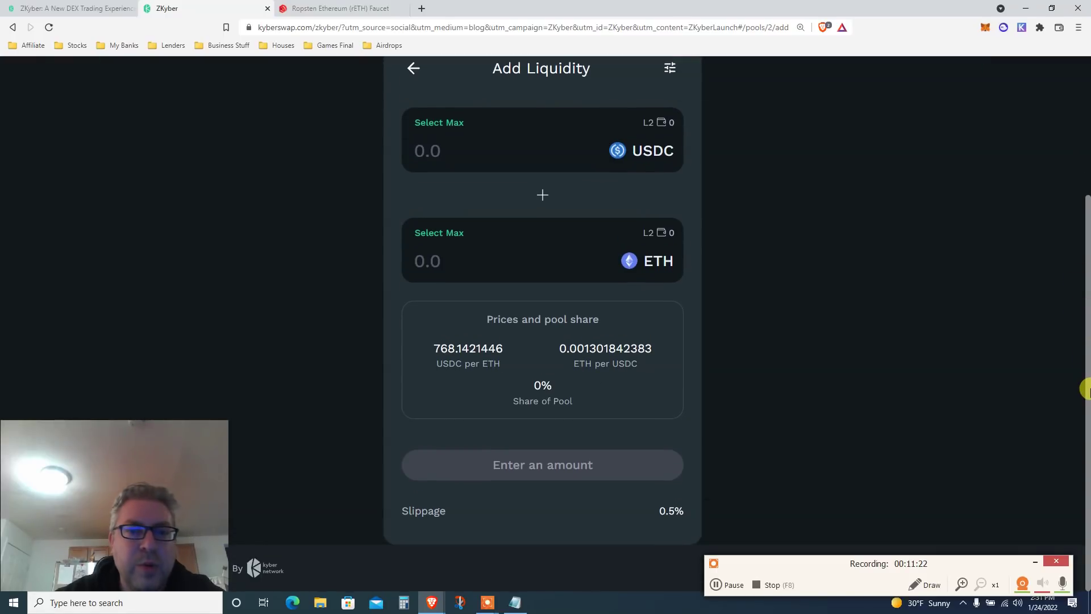
{"action": "double_click", "coordinate": [567, 347]}
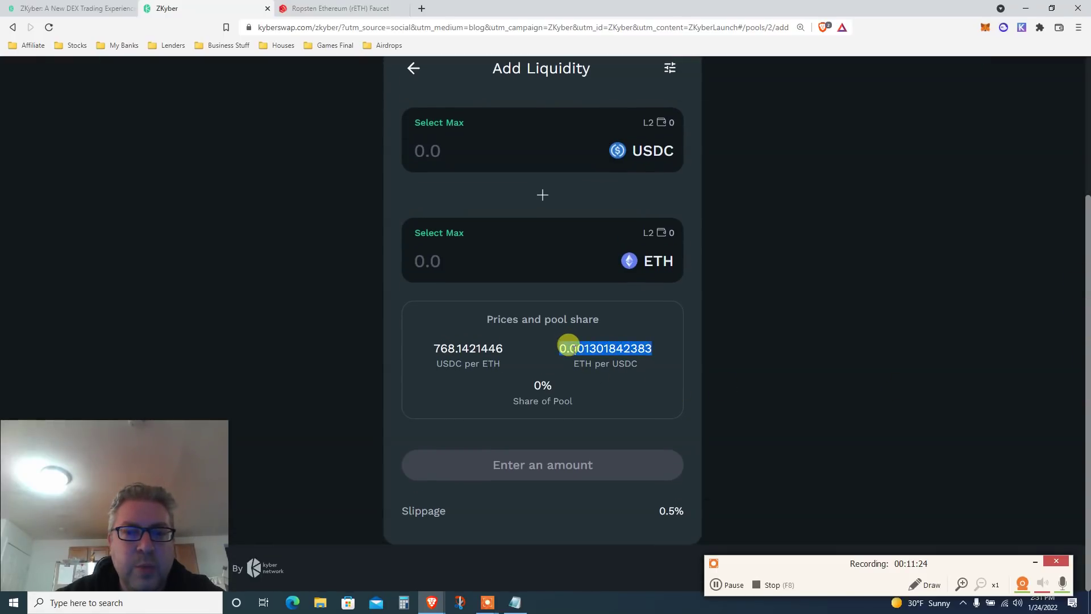
{"action": "left_click_drag", "start_coordinate": [1086, 368], "coordinate": [1049, 195]}
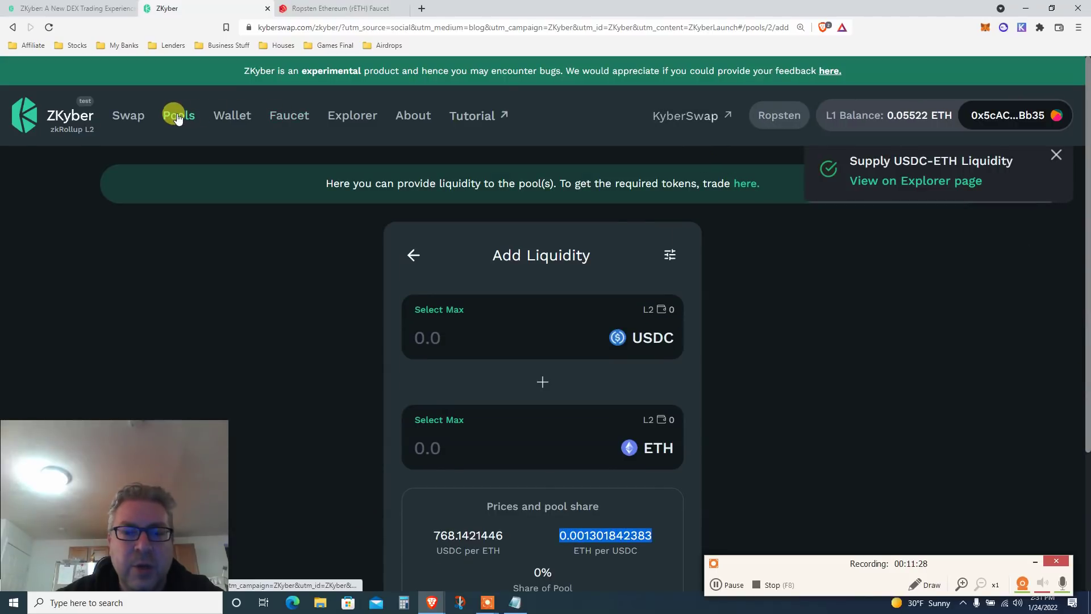
{"action": "left_click_drag", "start_coordinate": [1084, 251], "coordinate": [1084, 393]}
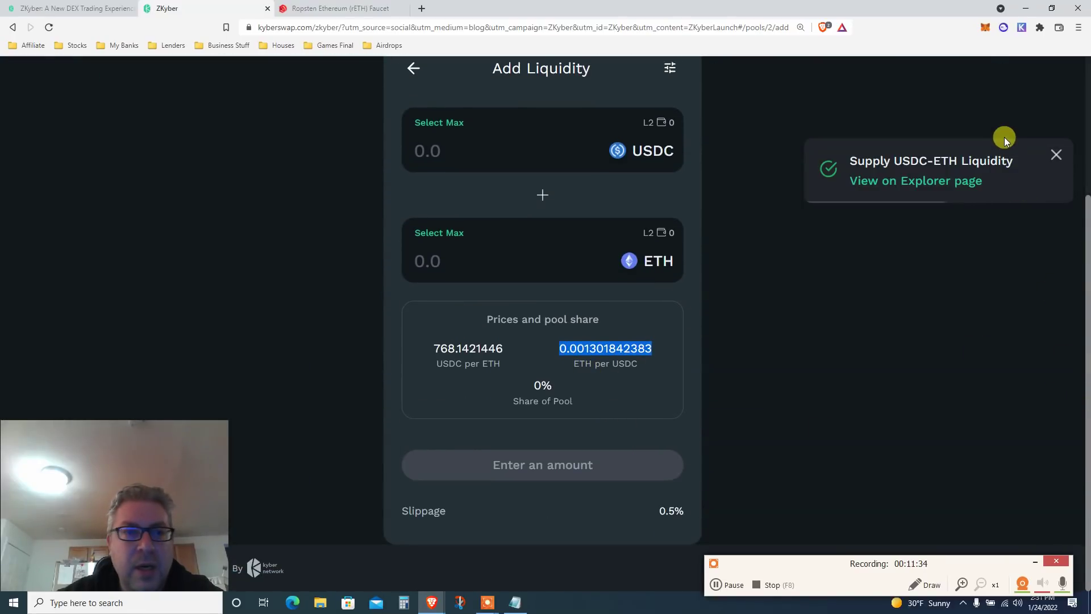
{"action": "left_click", "coordinate": [1086, 132]}
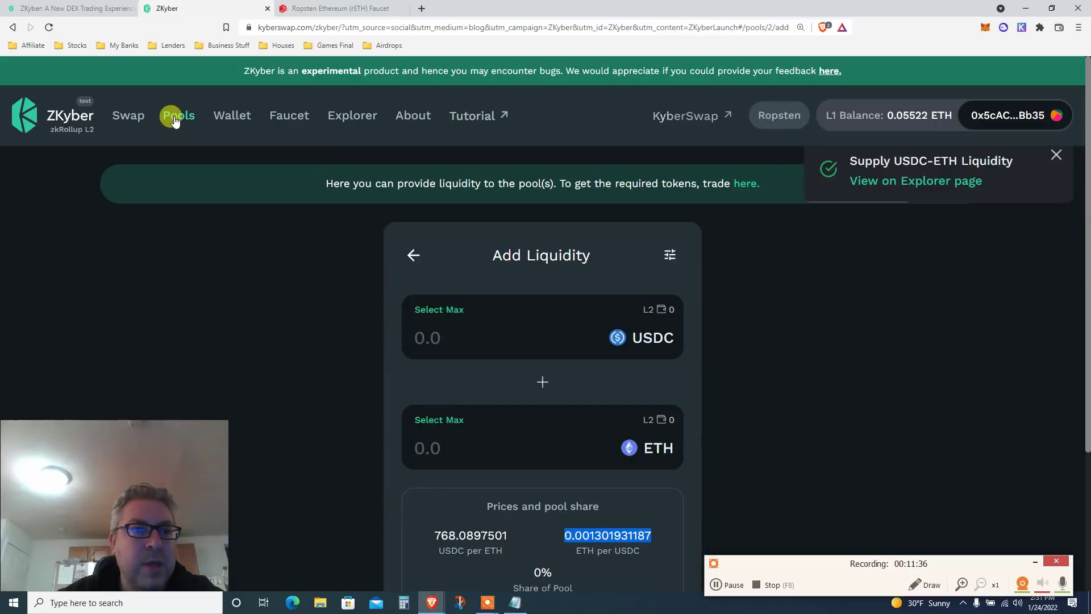
{"action": "left_click", "coordinate": [175, 121]}
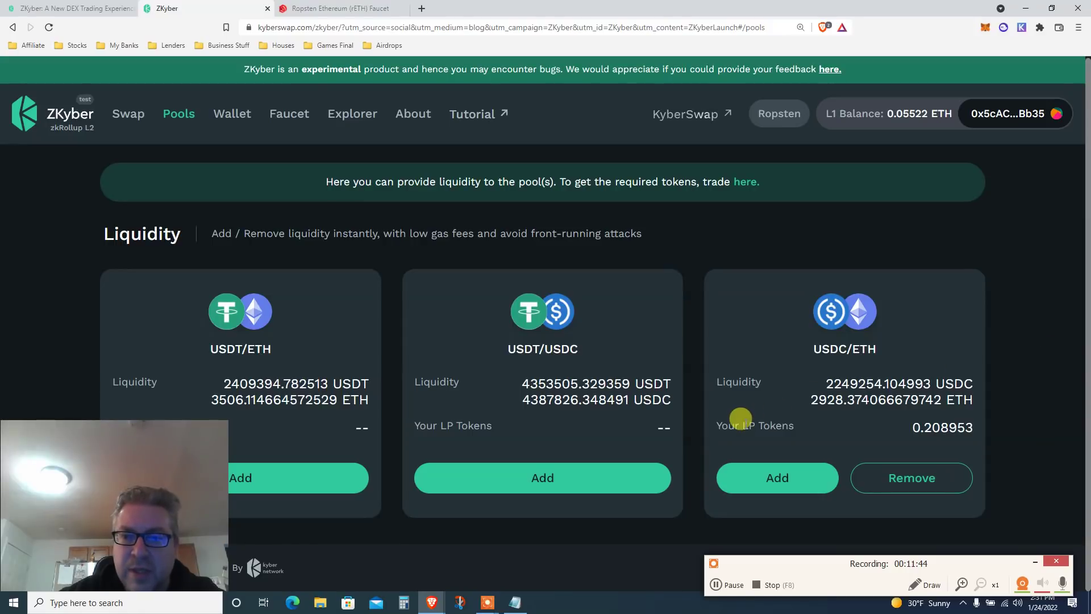
Step: Open the remove-liquidity form from the 0.208953 USDC/ETH LP token balance
{"action": "triple_click", "coordinate": [736, 420]}
{"action": "left_click_drag", "start_coordinate": [904, 416], "coordinate": [906, 475]}
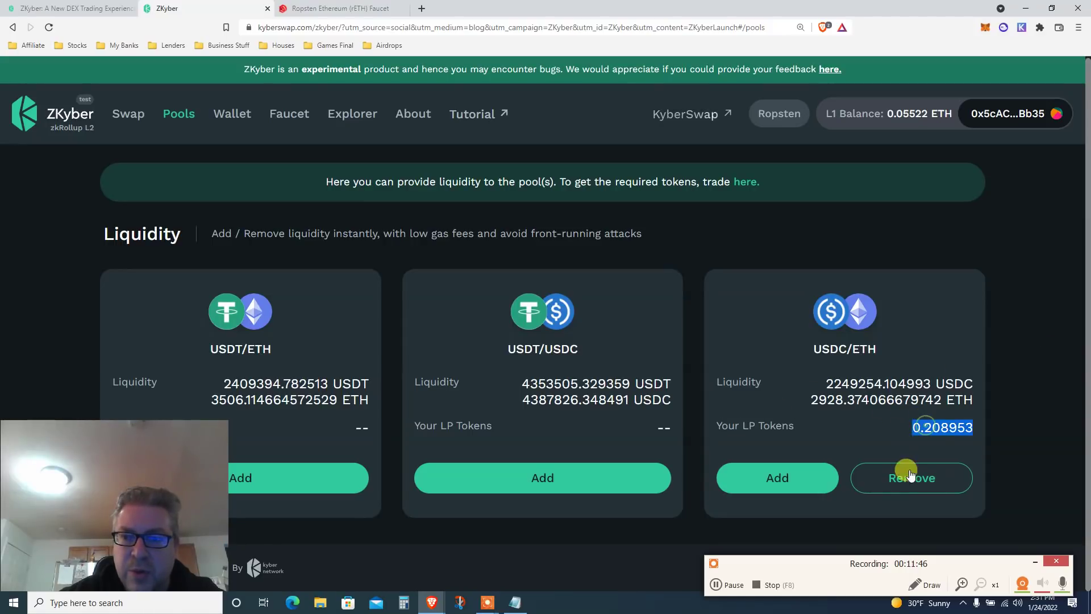
{"action": "left_click", "coordinate": [909, 477]}
{"action": "left_click_drag", "start_coordinate": [1087, 302], "coordinate": [1087, 352]}
Step: Remove 7% of the USDC/ETH liquidity and confirm the removal
{"action": "double_click", "coordinate": [432, 221]}
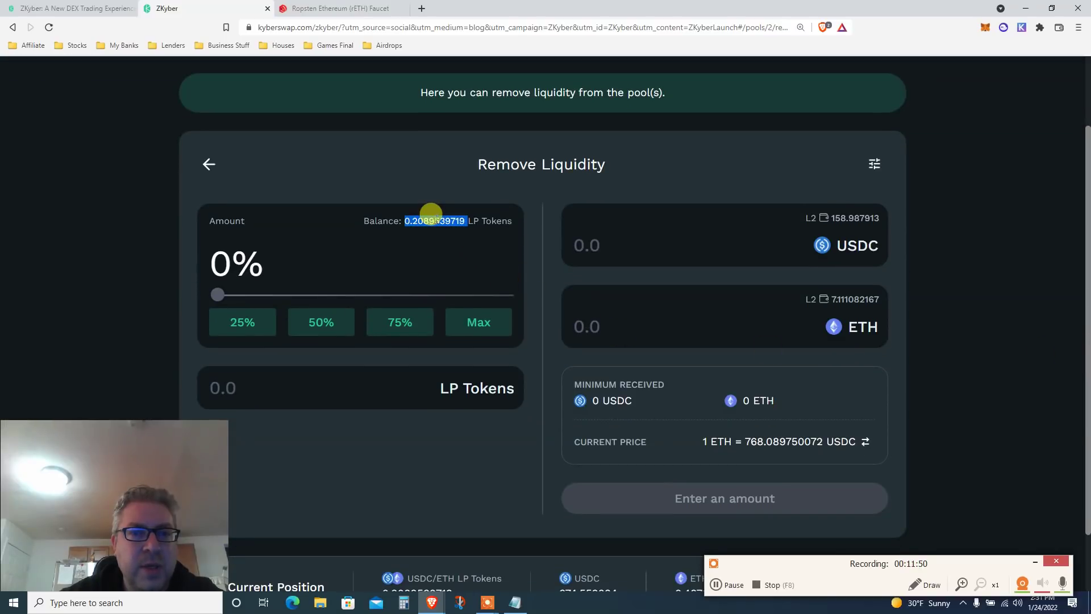
{"action": "left_click", "coordinate": [473, 320]}
{"action": "left_click", "coordinate": [244, 318]}
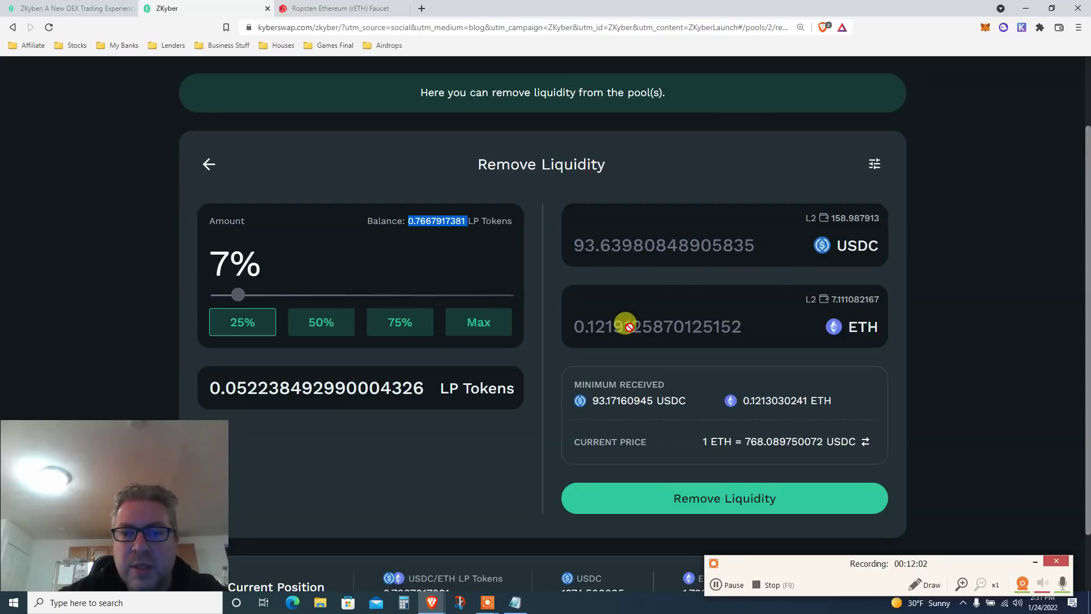
{"action": "left_click", "coordinate": [679, 496]}
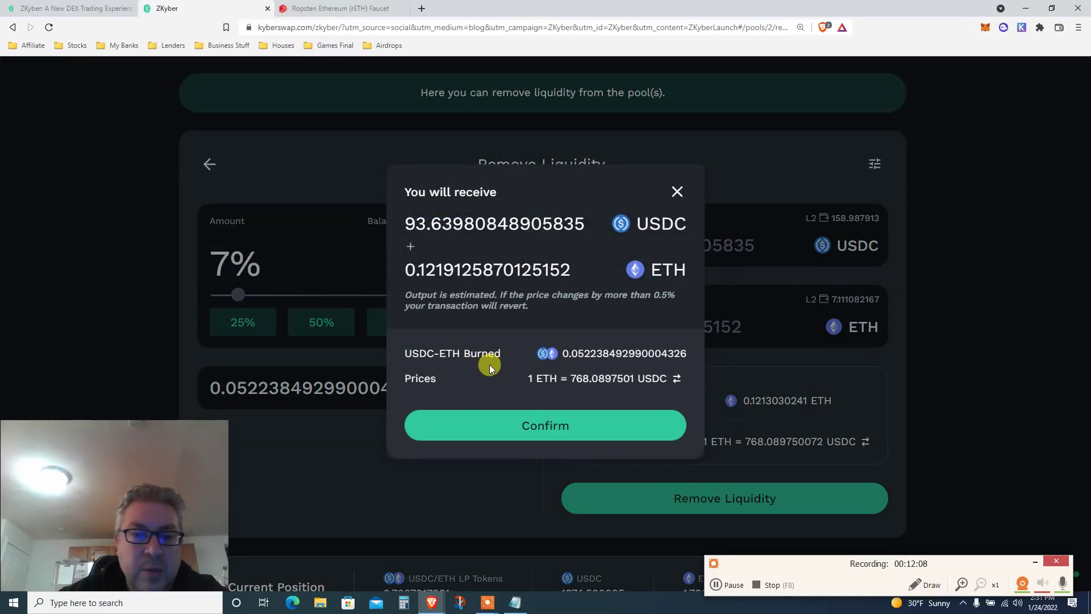
{"action": "left_click", "coordinate": [555, 425]}
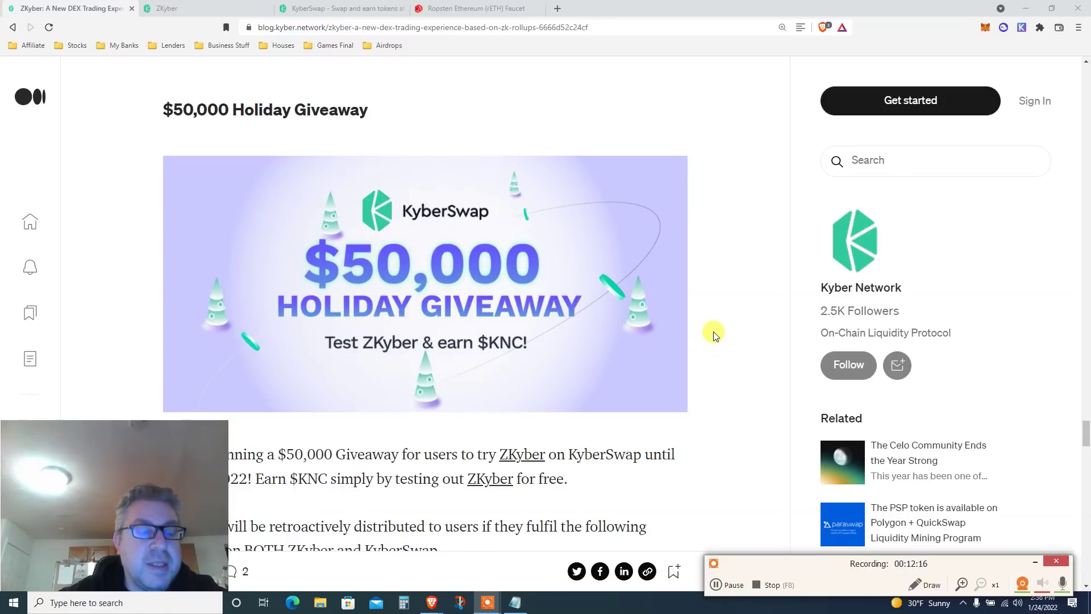
Step: Read the $50,000 Holiday Giveaway post, viewing its banner and highlighting the announcement and retroactive-rewards paragraphs
{"action": "triple_click", "coordinate": [209, 107]}
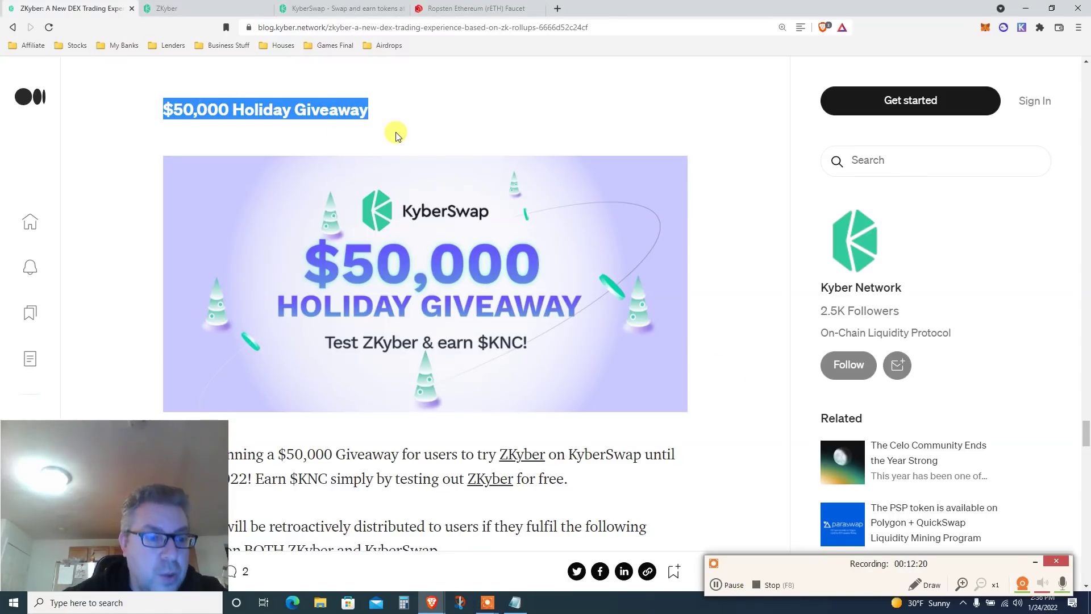
{"action": "scroll", "coordinate": [396, 136], "scroll_direction": "down", "scroll_amount": 2}
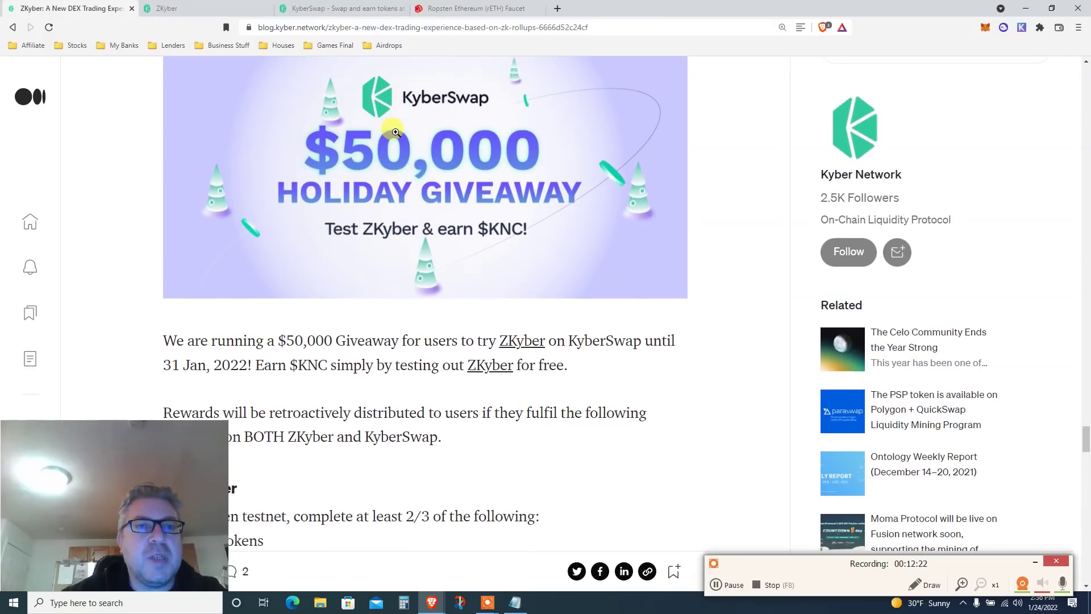
{"action": "scroll", "coordinate": [396, 132], "scroll_direction": "down", "scroll_amount": 1}
{"action": "left_click", "coordinate": [396, 133]}
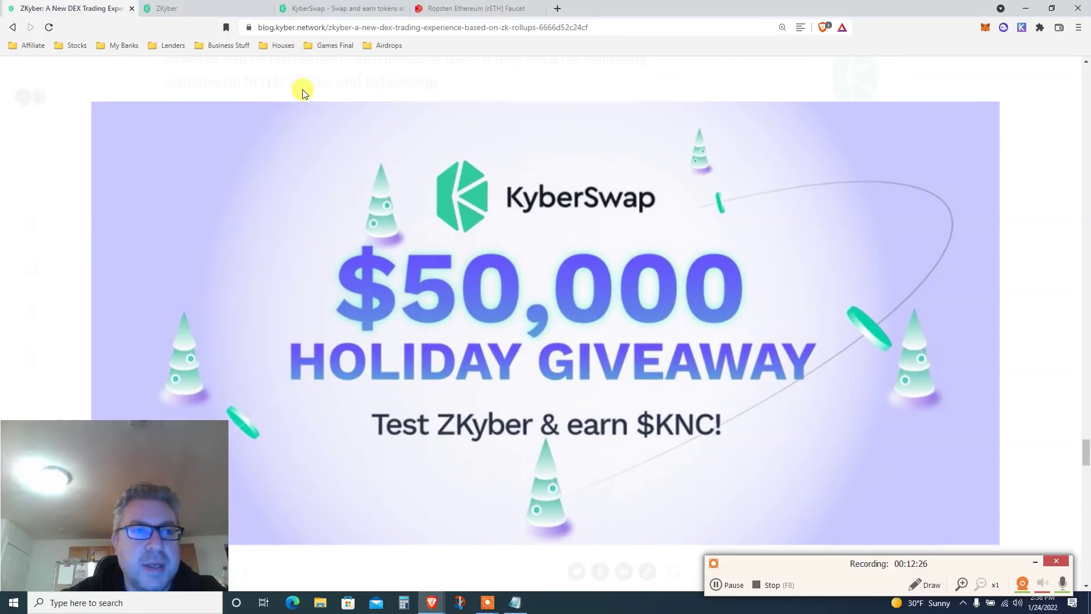
{"action": "left_click", "coordinate": [312, 146]}
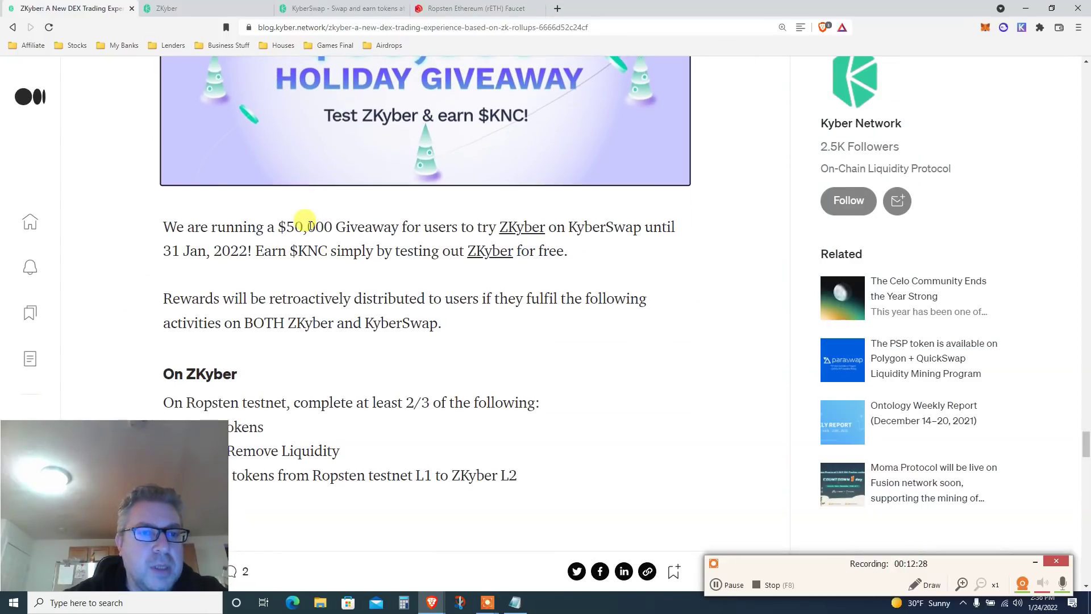
{"action": "scroll", "coordinate": [307, 222], "scroll_direction": "down", "scroll_amount": 1}
{"action": "triple_click", "coordinate": [272, 183]}
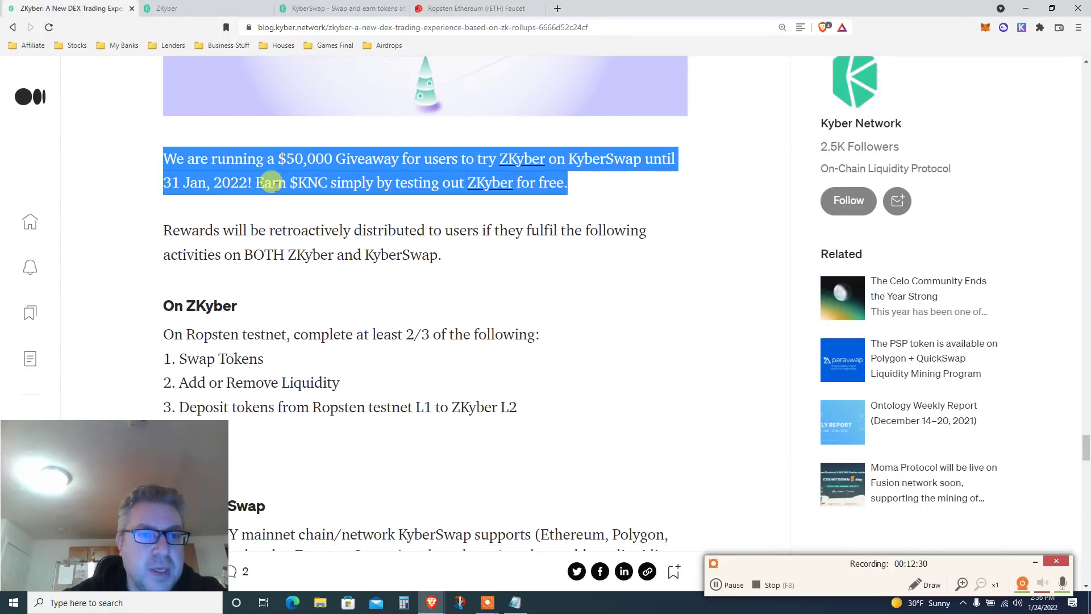
{"action": "scroll", "coordinate": [274, 186], "scroll_direction": "down", "scroll_amount": 2}
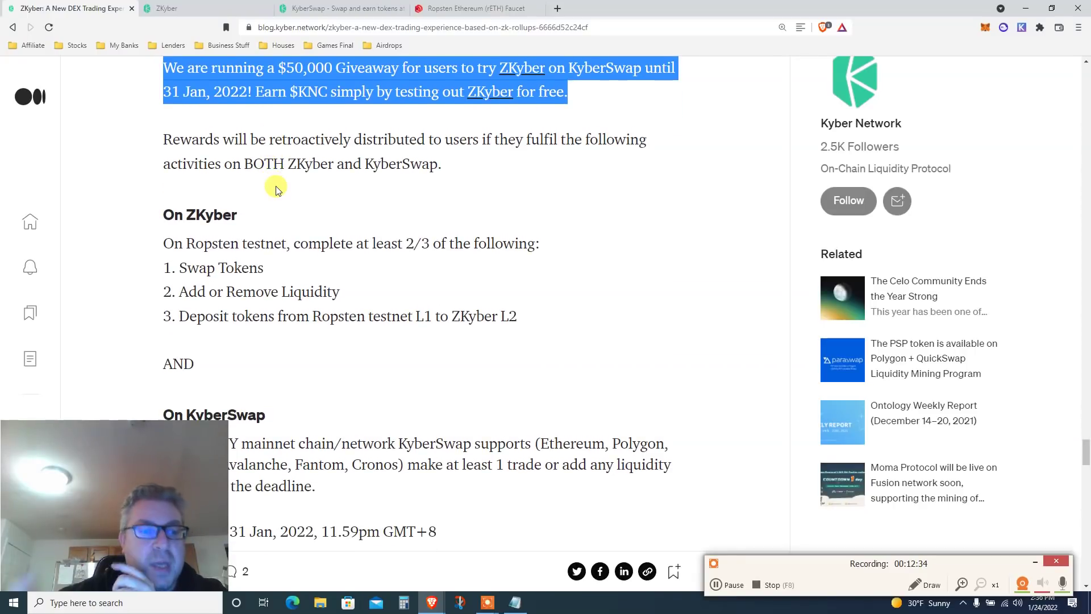
{"action": "left_click", "coordinate": [236, 139]}
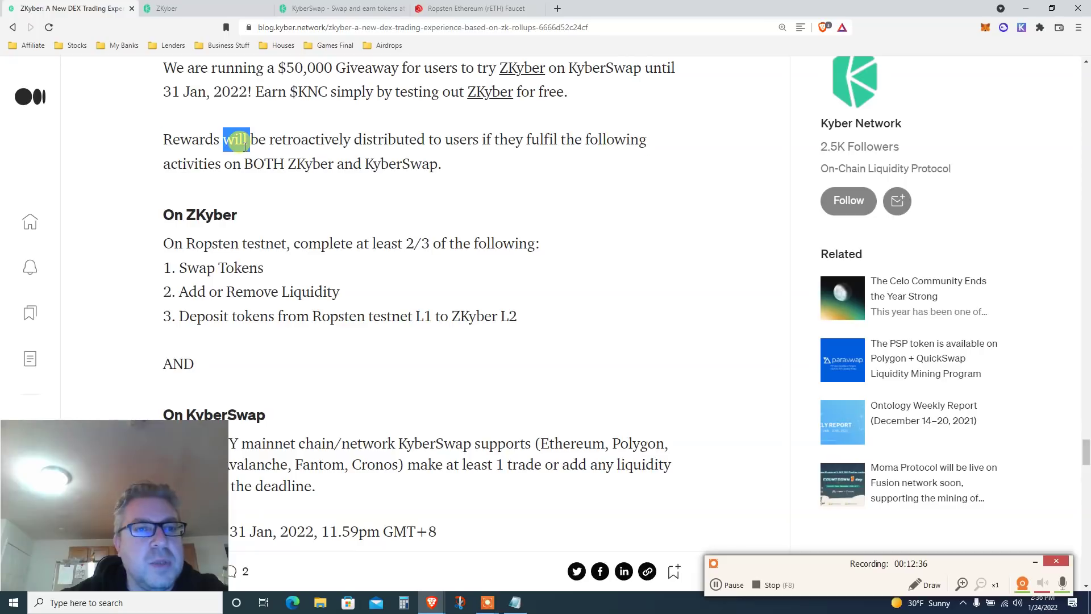
{"action": "triple_click", "coordinate": [349, 164]}
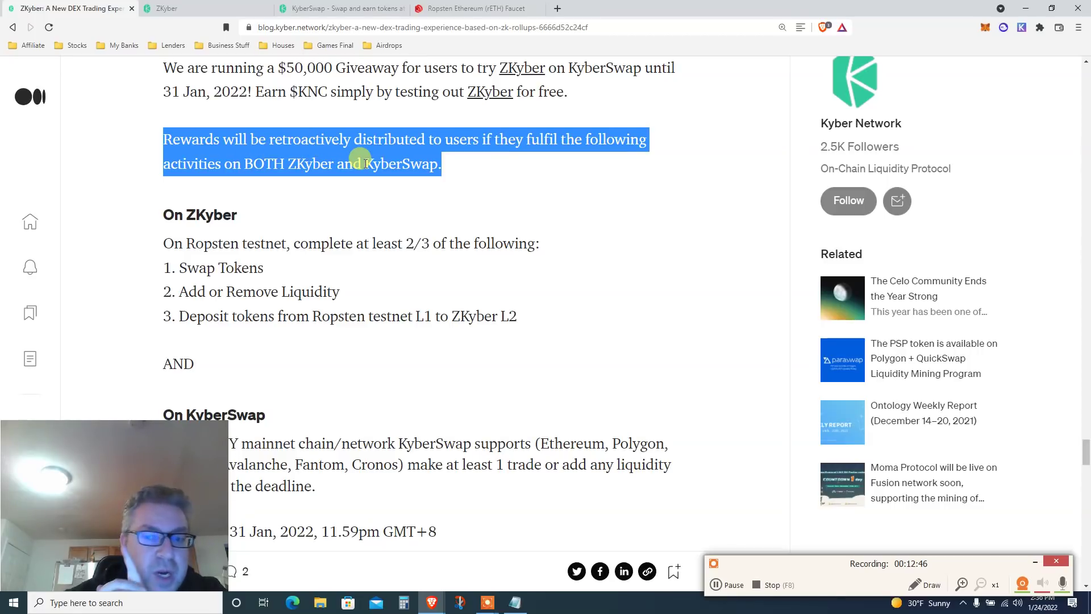
Step: Highlight the ZKyber Ropsten requirement: 2 of 3 tasks (Swap, Add/Remove Liquidity, Deposit)
{"action": "scroll", "coordinate": [362, 161], "scroll_direction": "down", "scroll_amount": 1}
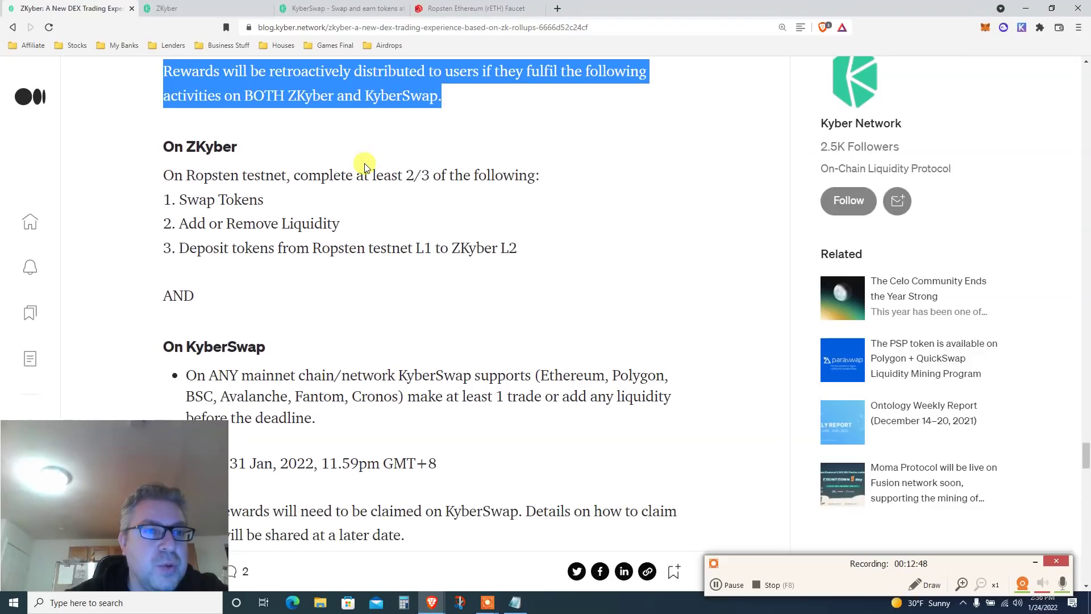
{"action": "left_click", "coordinate": [205, 147]}
{"action": "double_click", "coordinate": [204, 146]}
{"action": "triple_click", "coordinate": [210, 173]}
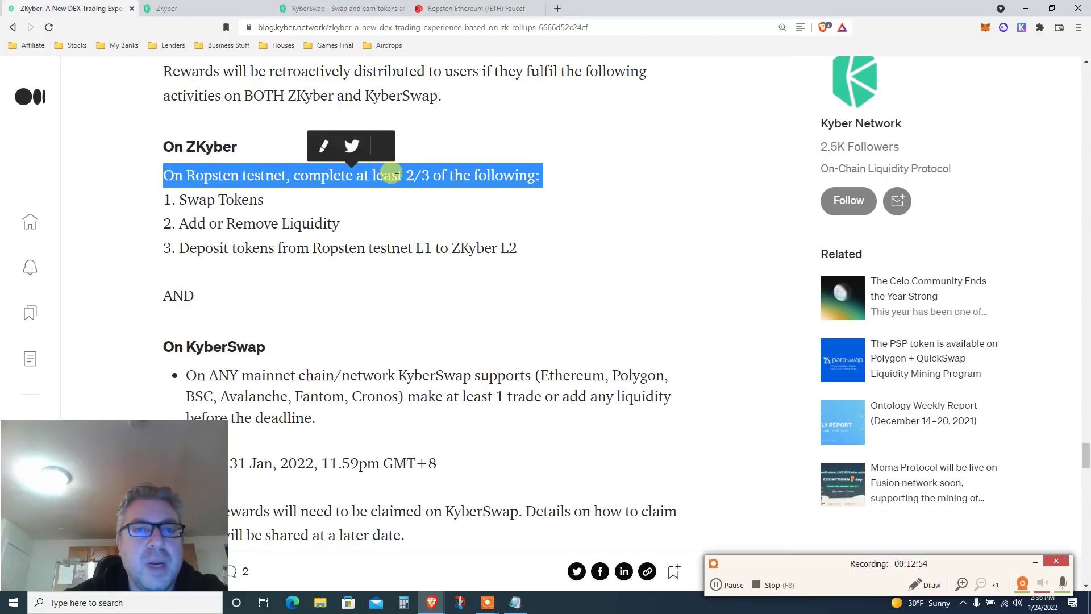
{"action": "left_click", "coordinate": [408, 178]}
{"action": "left_click_drag", "start_coordinate": [408, 178], "coordinate": [433, 177]}
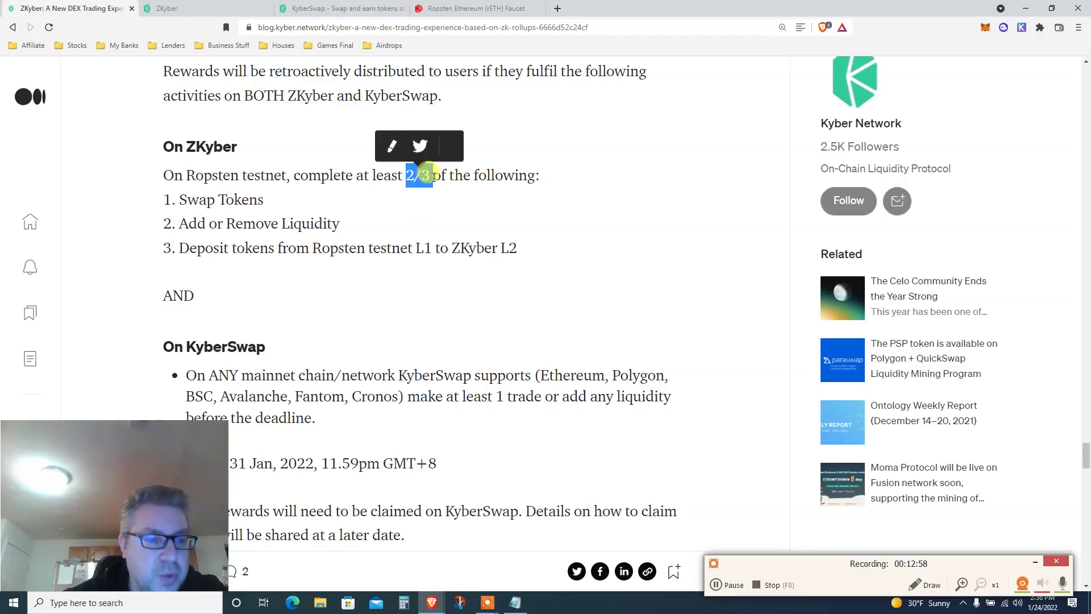
{"action": "triple_click", "coordinate": [205, 199]}
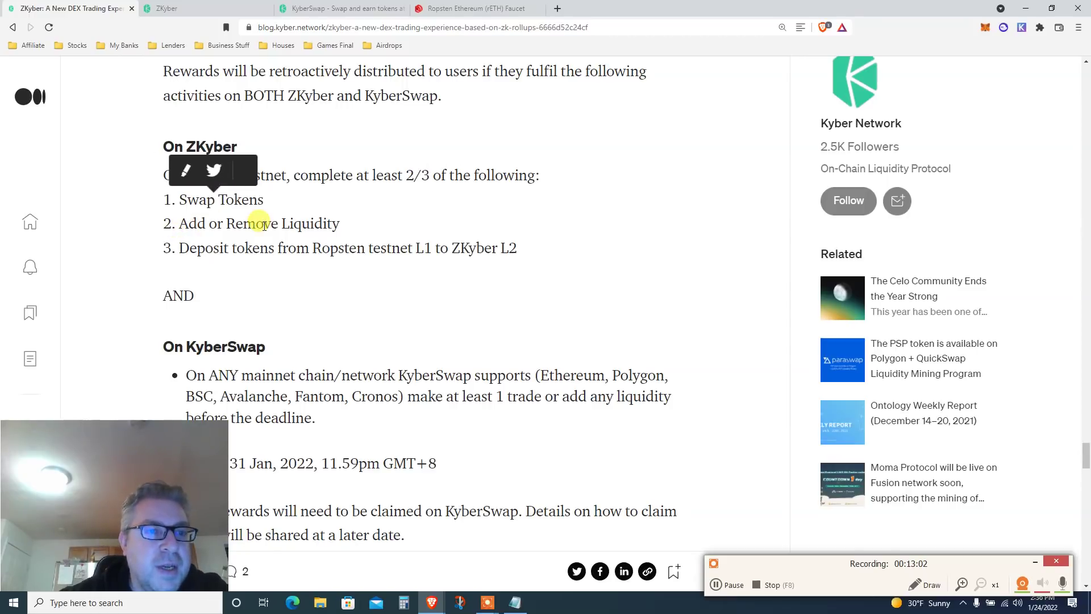
{"action": "triple_click", "coordinate": [262, 223]}
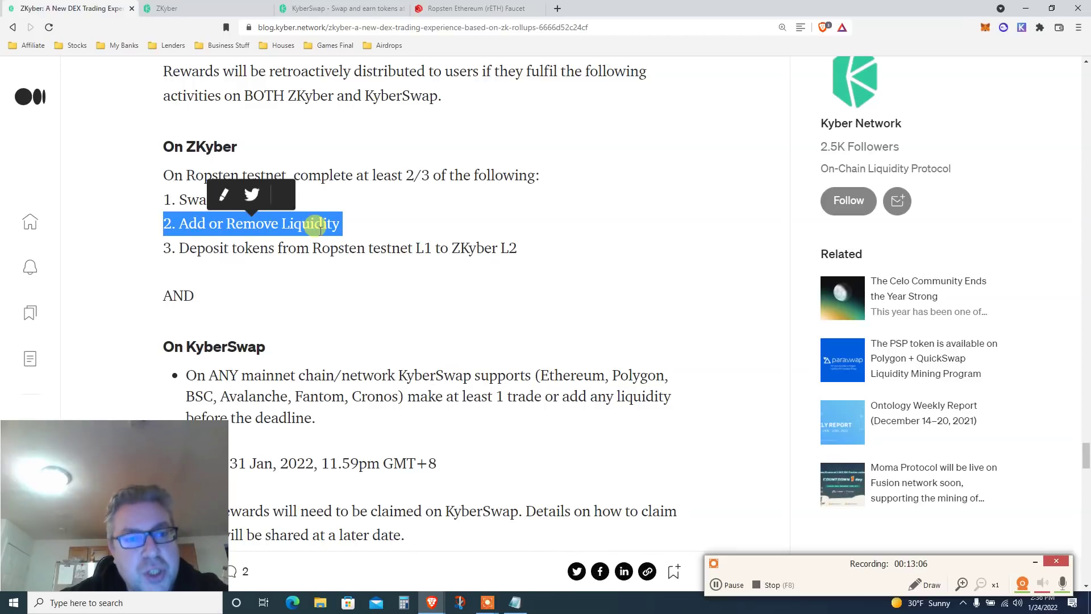
{"action": "triple_click", "coordinate": [257, 248]}
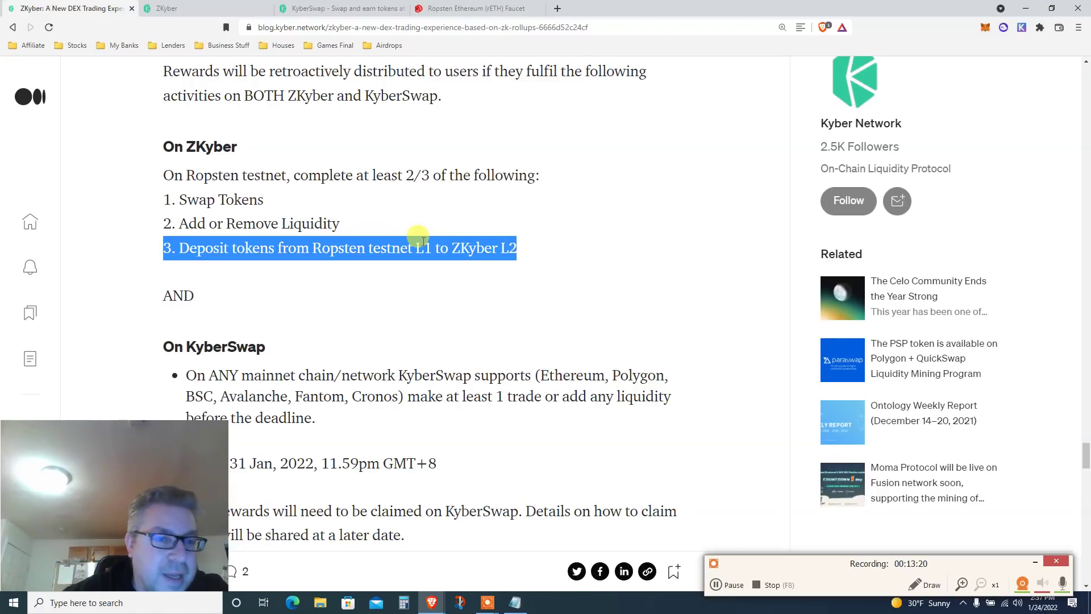
Step: Highlight the KyberSwap mainnet requirement of at least 1 trade or liquidity add
{"action": "scroll", "coordinate": [421, 234], "scroll_direction": "down", "scroll_amount": 2}
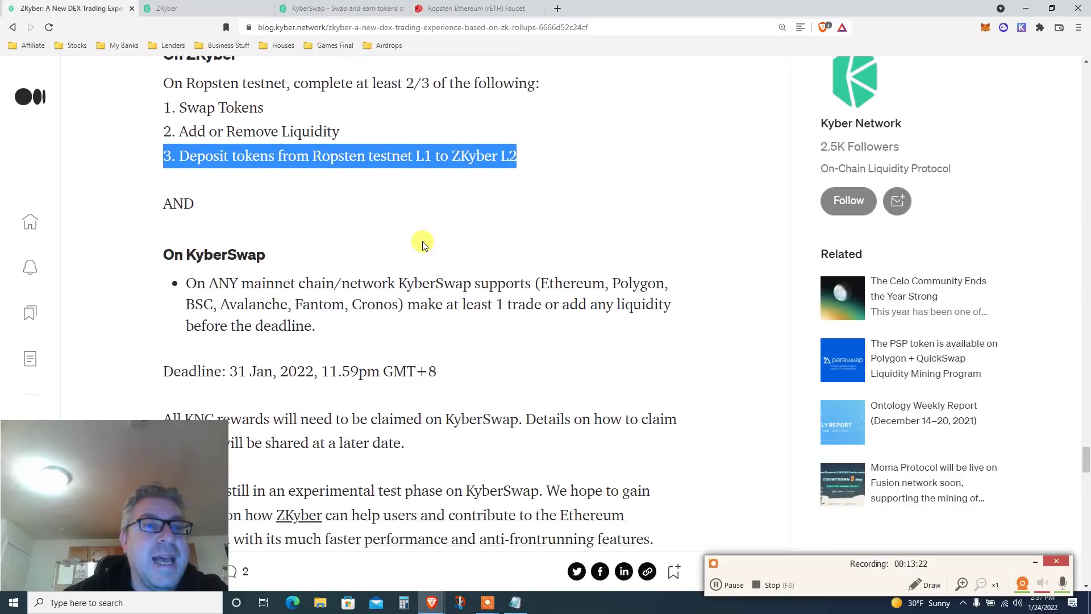
{"action": "left_click_drag", "start_coordinate": [200, 182], "coordinate": [164, 180]}
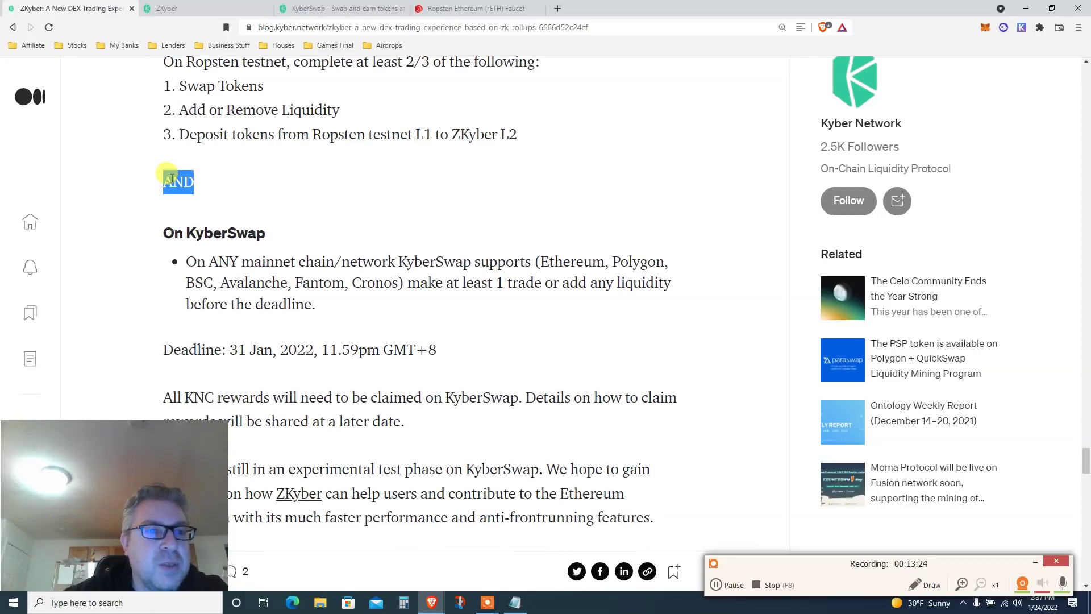
{"action": "scroll", "coordinate": [494, 191], "scroll_direction": "down", "scroll_amount": 2}
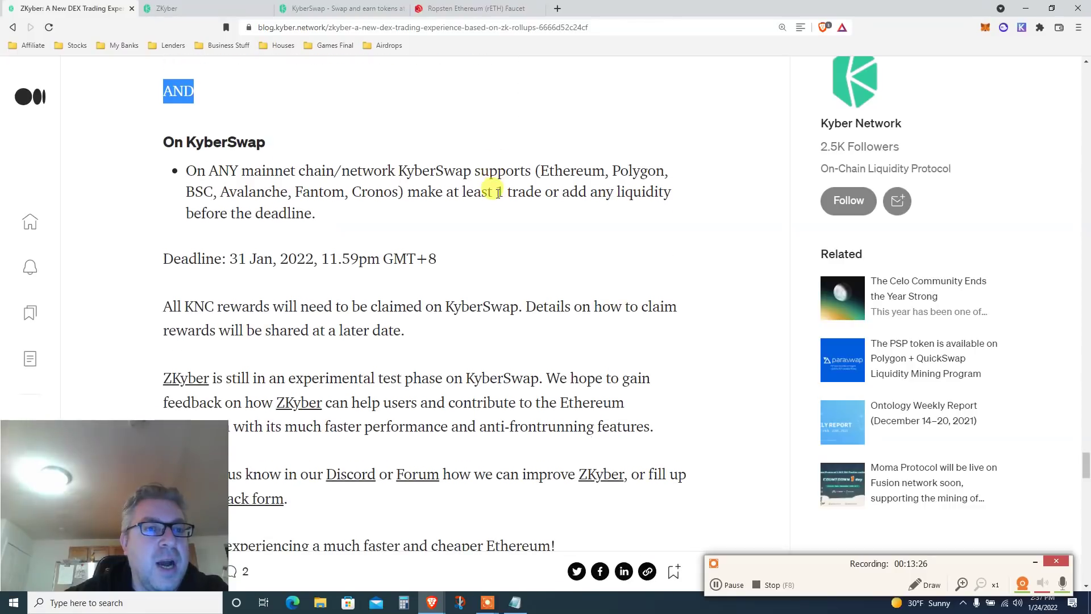
{"action": "double_click", "coordinate": [242, 142]}
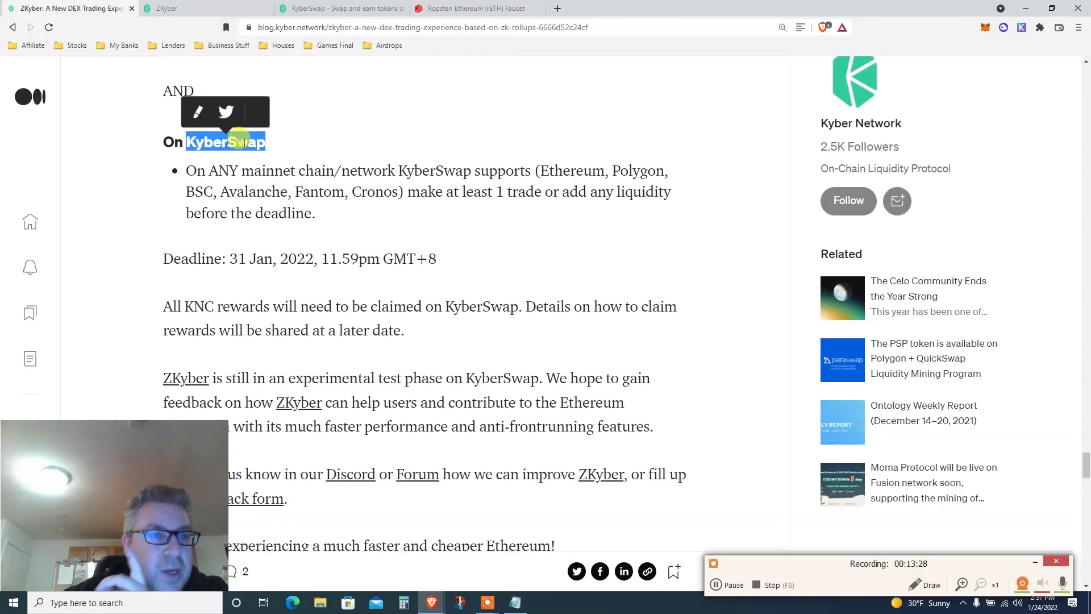
{"action": "triple_click", "coordinate": [230, 171]}
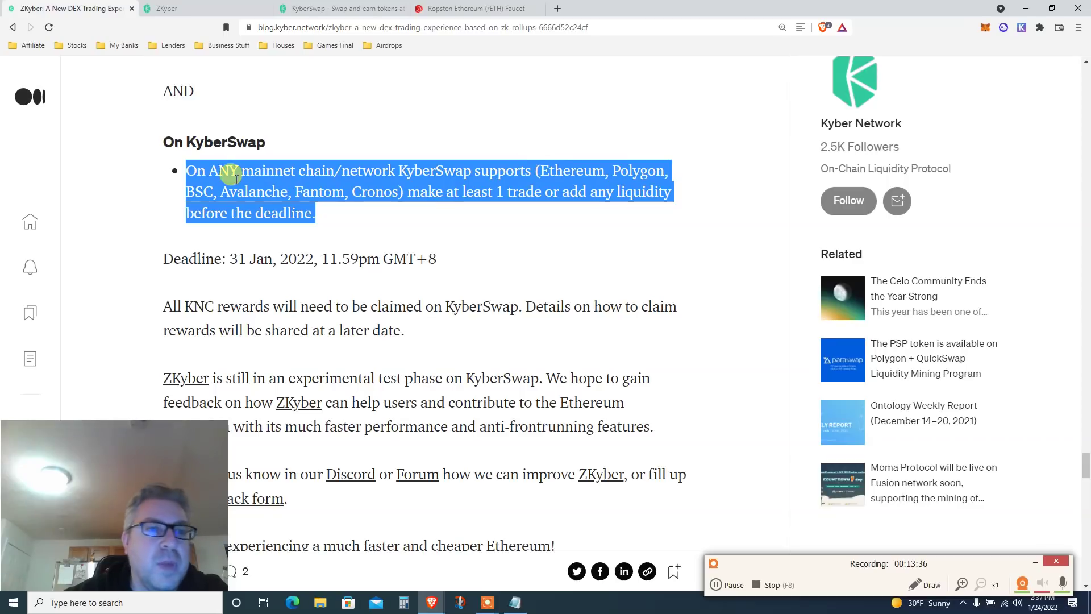
{"action": "left_click", "coordinate": [432, 191]}
{"action": "left_click_drag", "start_coordinate": [463, 191], "coordinate": [668, 191]}
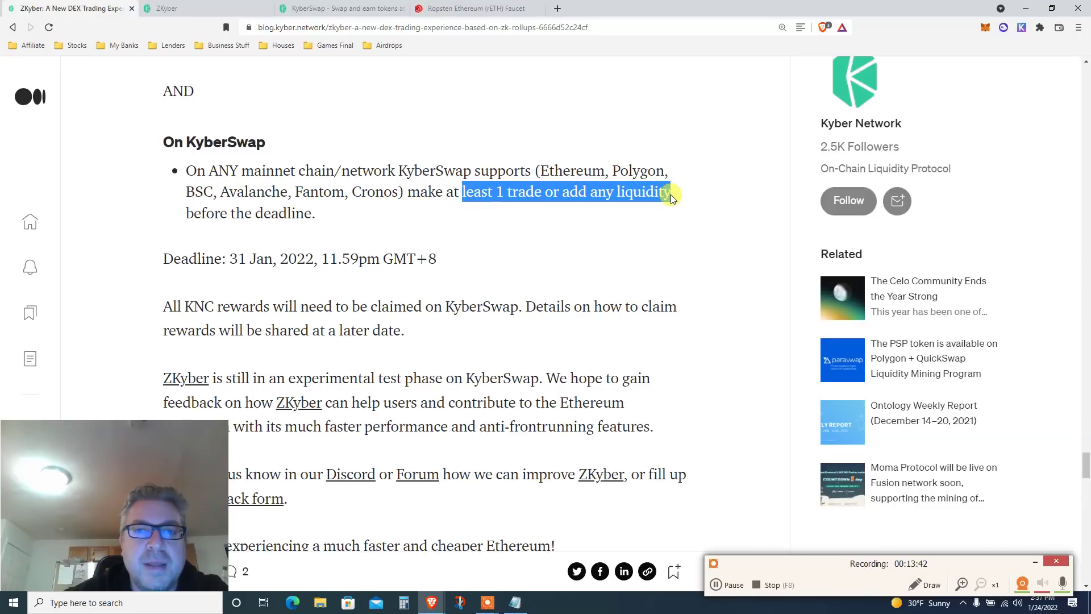
{"action": "left_click", "coordinate": [250, 215]}
{"action": "triple_click", "coordinate": [251, 214]}
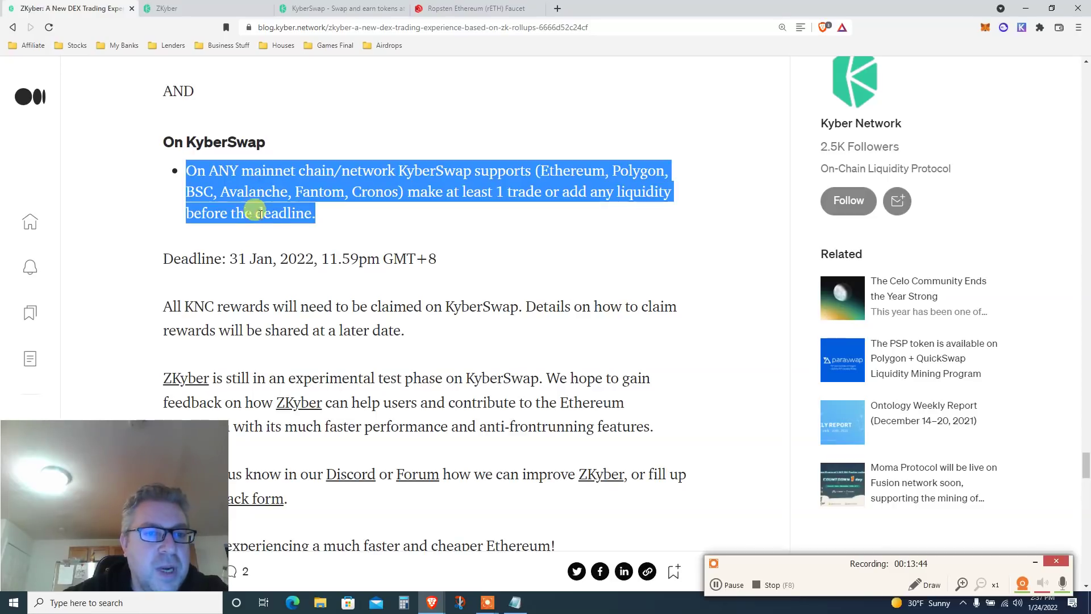
Step: Highlight the deadline, the KNC reward claiming paragraph, and the experimental test phase note
{"action": "scroll", "coordinate": [252, 210], "scroll_direction": "down", "scroll_amount": 1}
{"action": "triple_click", "coordinate": [257, 196]}
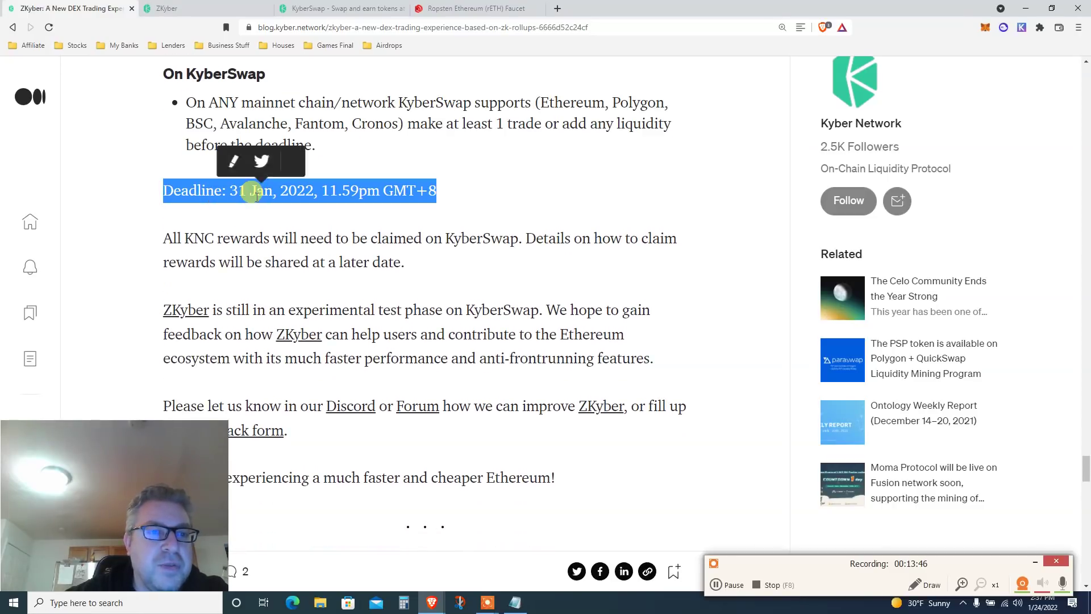
{"action": "triple_click", "coordinate": [244, 237]}
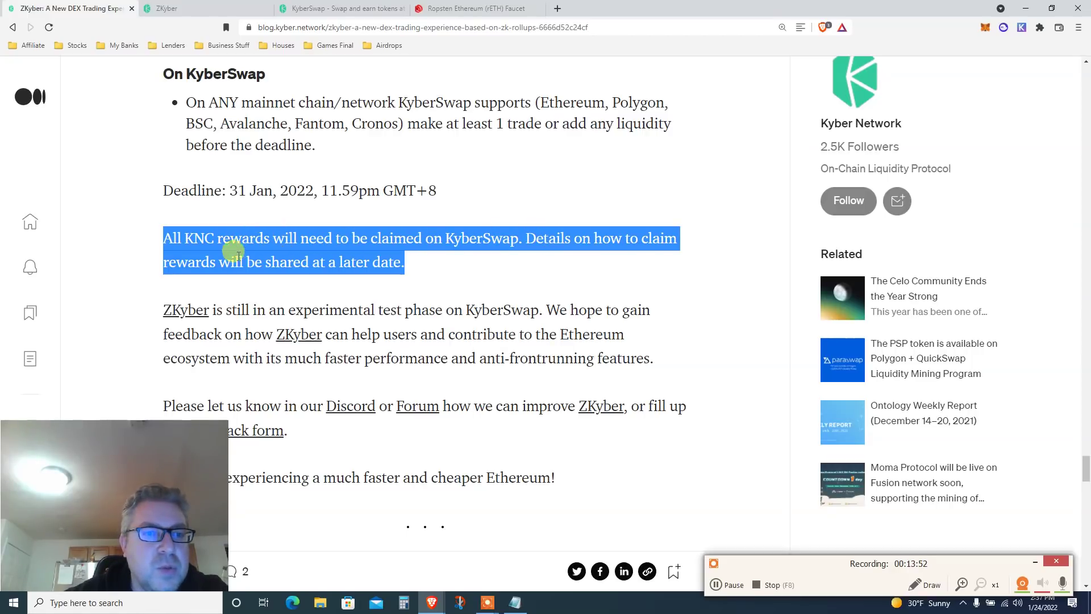
{"action": "scroll", "coordinate": [293, 251], "scroll_direction": "down", "scroll_amount": 1}
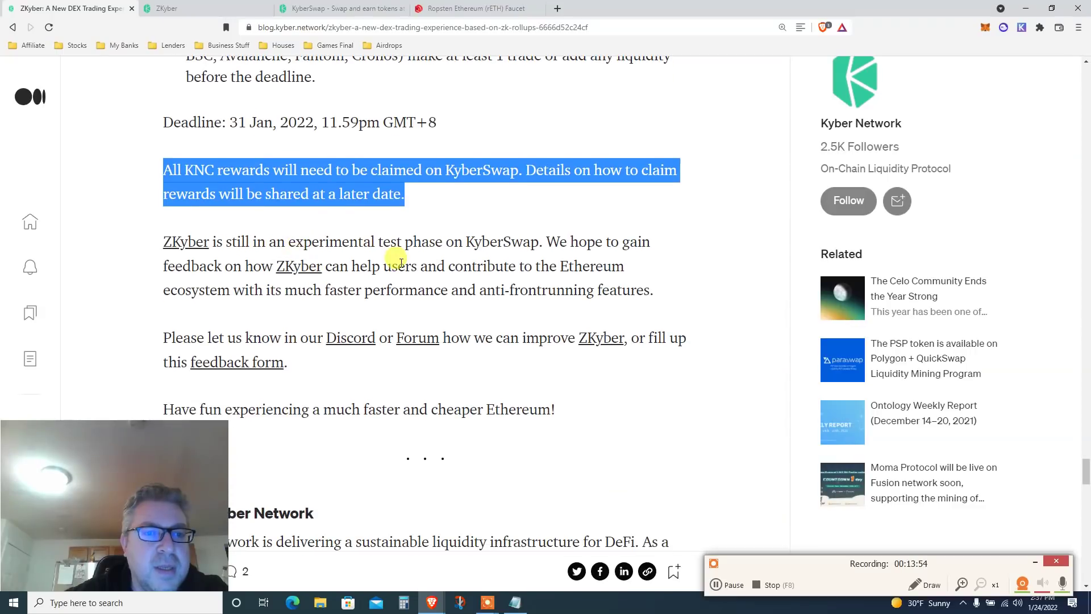
{"action": "triple_click", "coordinate": [401, 262]}
{"action": "scroll", "coordinate": [401, 265], "scroll_direction": "down", "scroll_amount": 2}
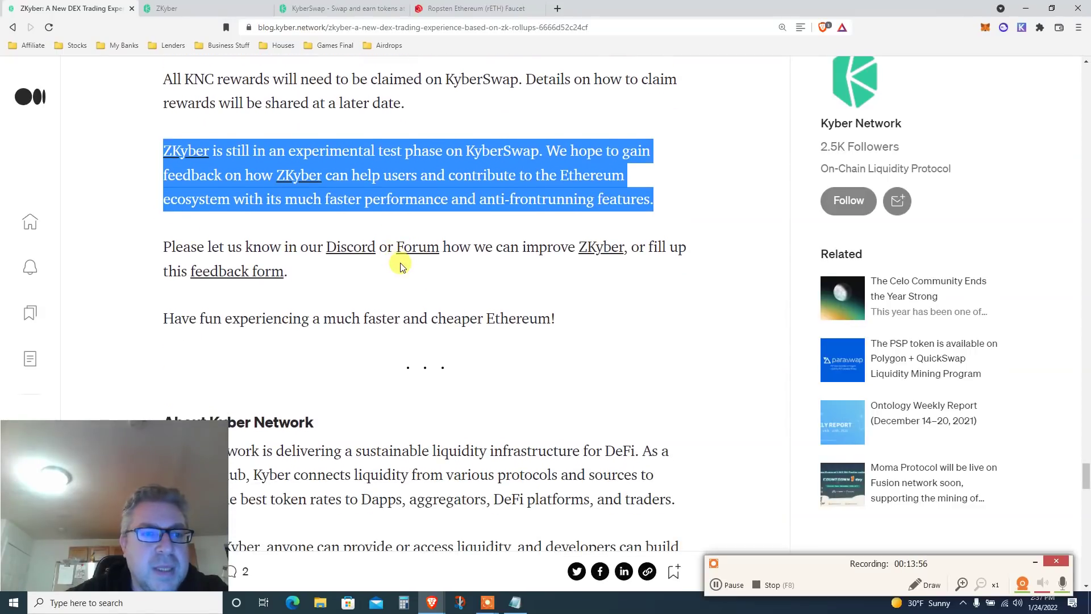
{"action": "scroll", "coordinate": [400, 266], "scroll_direction": "up", "scroll_amount": 6}
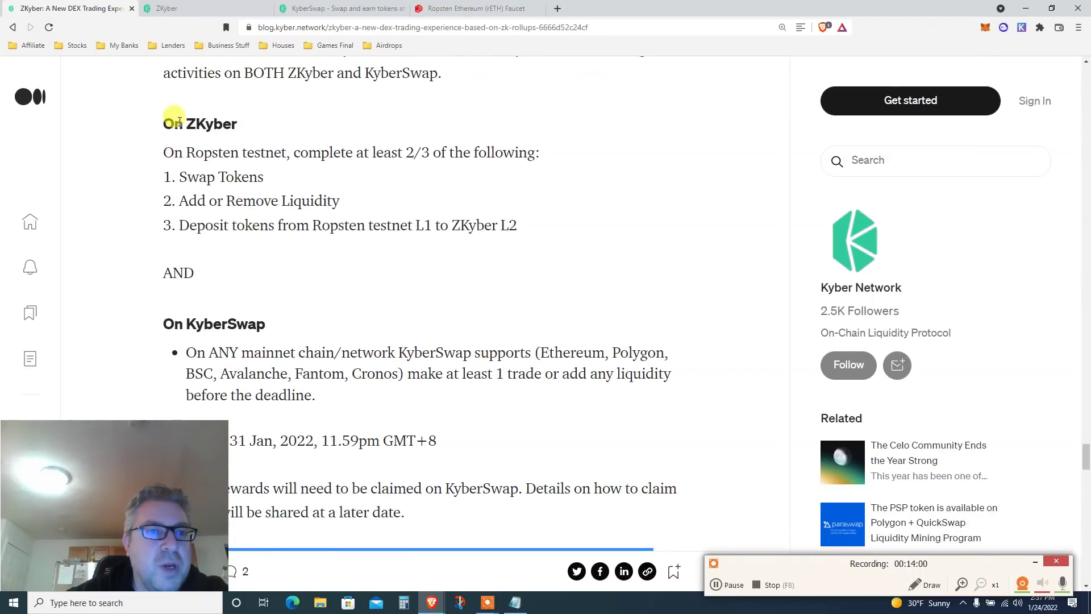
Step: Mark the 'least 1 trade' mainnet requirement, then switch to the ZKyber wallet tab
{"action": "left_click_drag", "start_coordinate": [186, 124], "coordinate": [230, 152]}
{"action": "scroll", "coordinate": [269, 227], "scroll_direction": "down", "scroll_amount": 2}
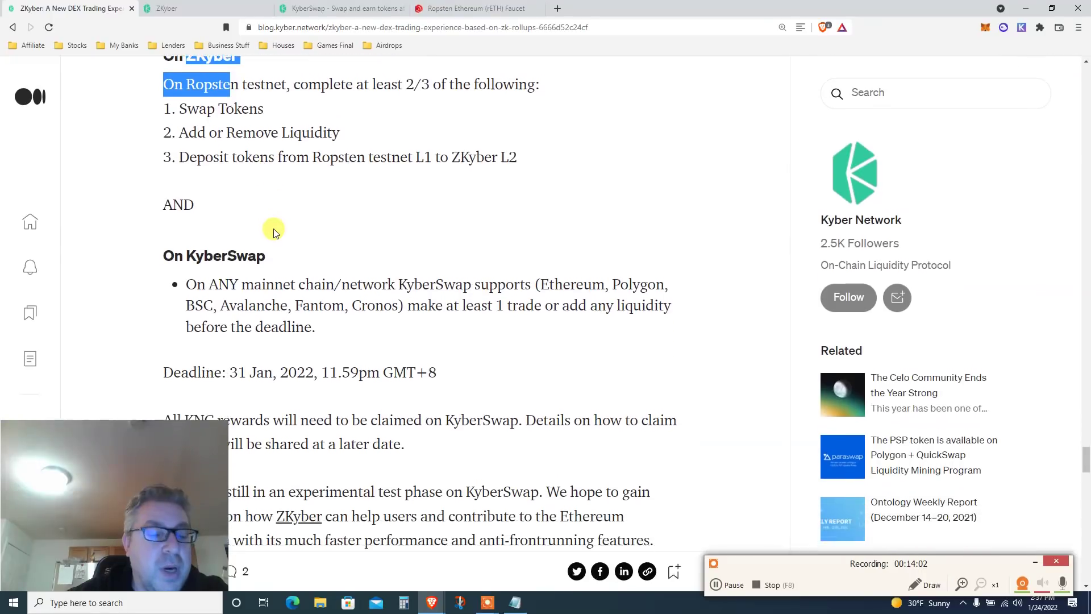
{"action": "triple_click", "coordinate": [235, 271]}
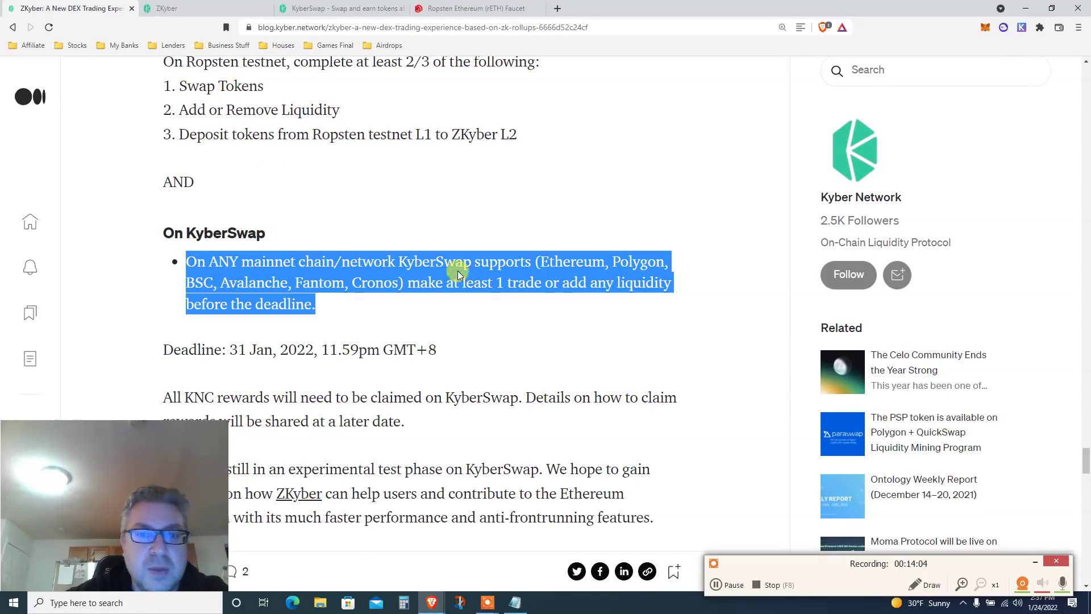
{"action": "left_click", "coordinate": [564, 263]}
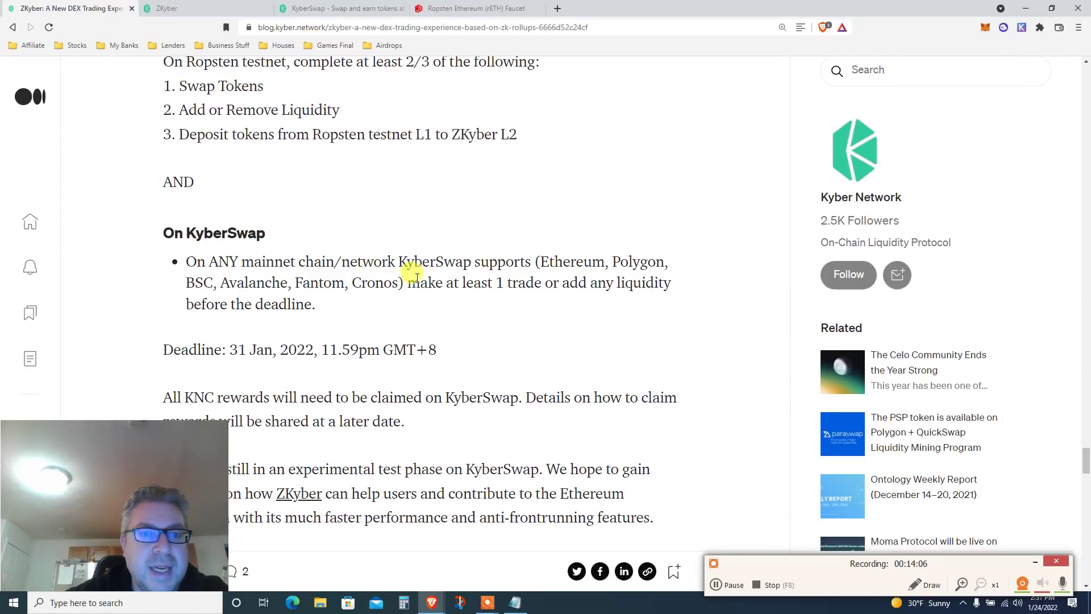
{"action": "left_click_drag", "start_coordinate": [406, 282], "coordinate": [560, 282]}
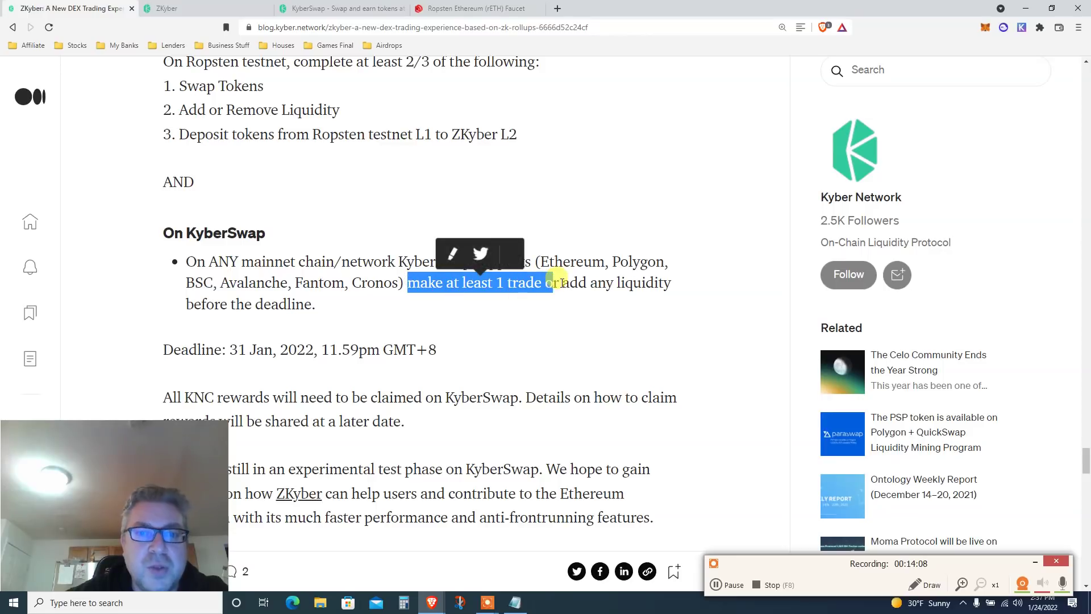
{"action": "left_click", "coordinate": [556, 281]}
{"action": "left_click", "coordinate": [498, 284]}
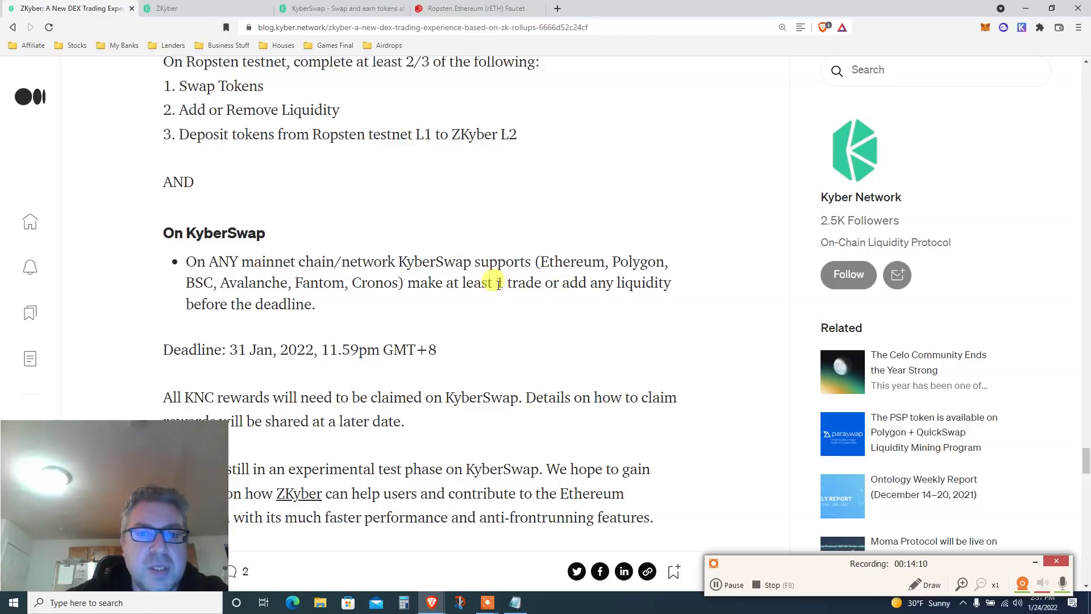
{"action": "left_click_drag", "start_coordinate": [464, 280], "coordinate": [534, 284]}
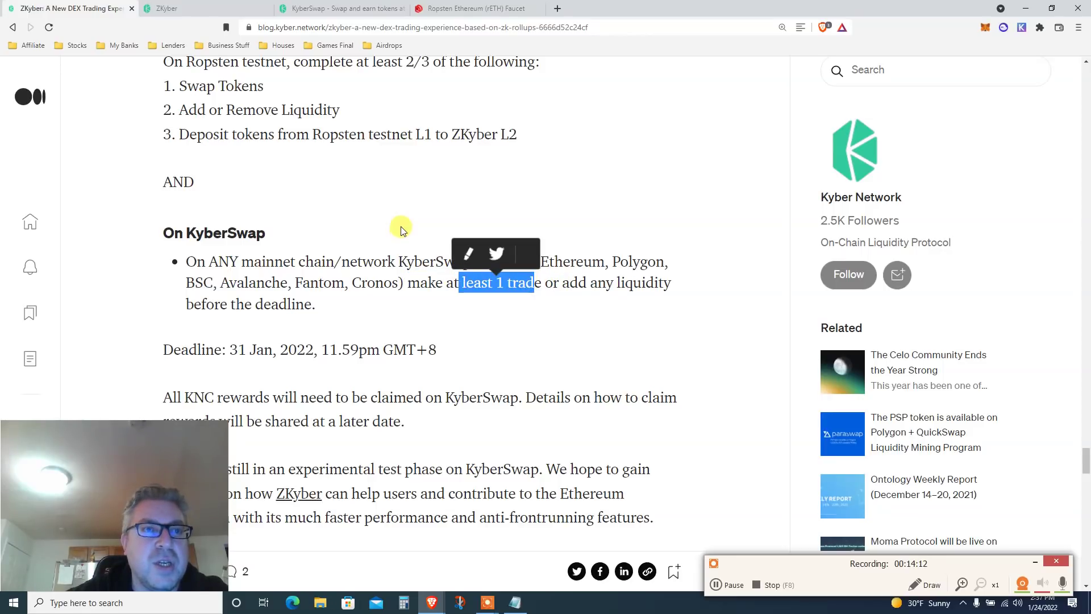
{"action": "left_click", "coordinate": [174, 7]}
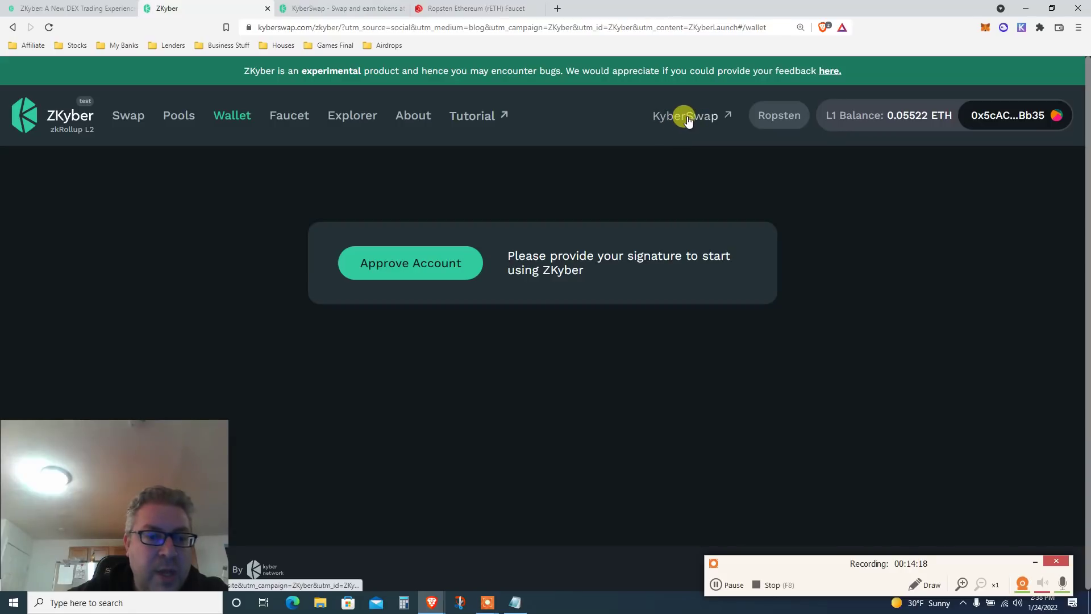
Step: Switch KyberSwap from Ropsten to Polygon and approve the network change in MetaMask
{"action": "left_click", "coordinate": [321, 7]}
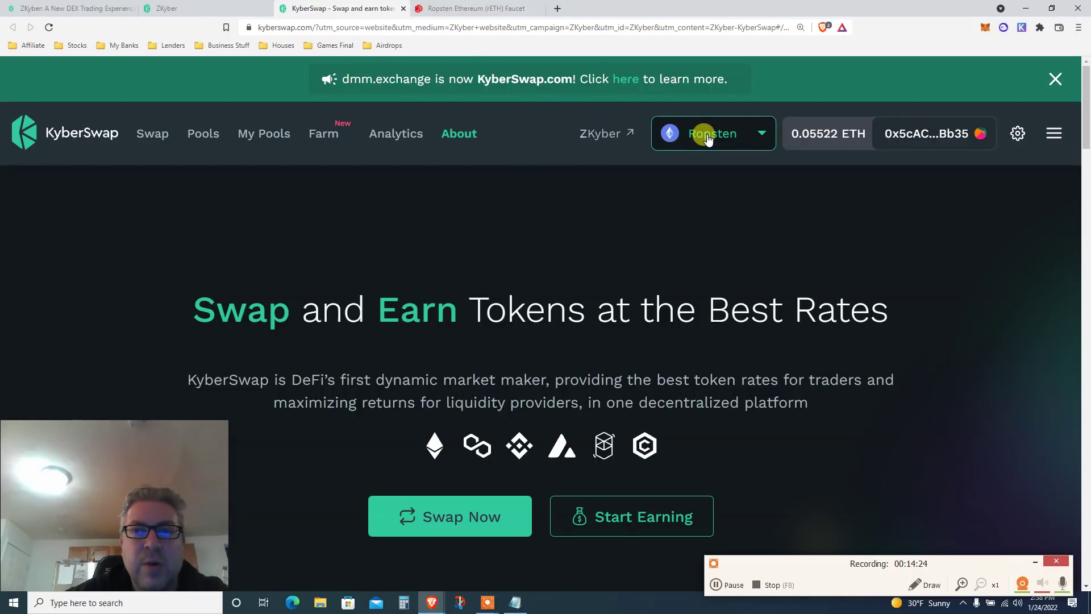
{"action": "left_click", "coordinate": [708, 139]}
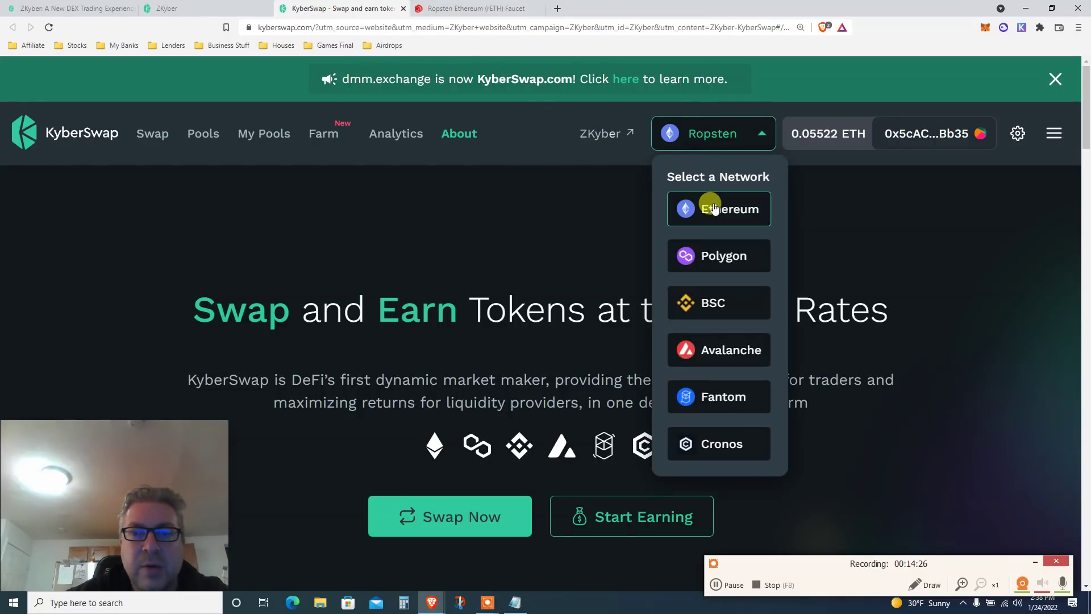
{"action": "left_click", "coordinate": [713, 257]}
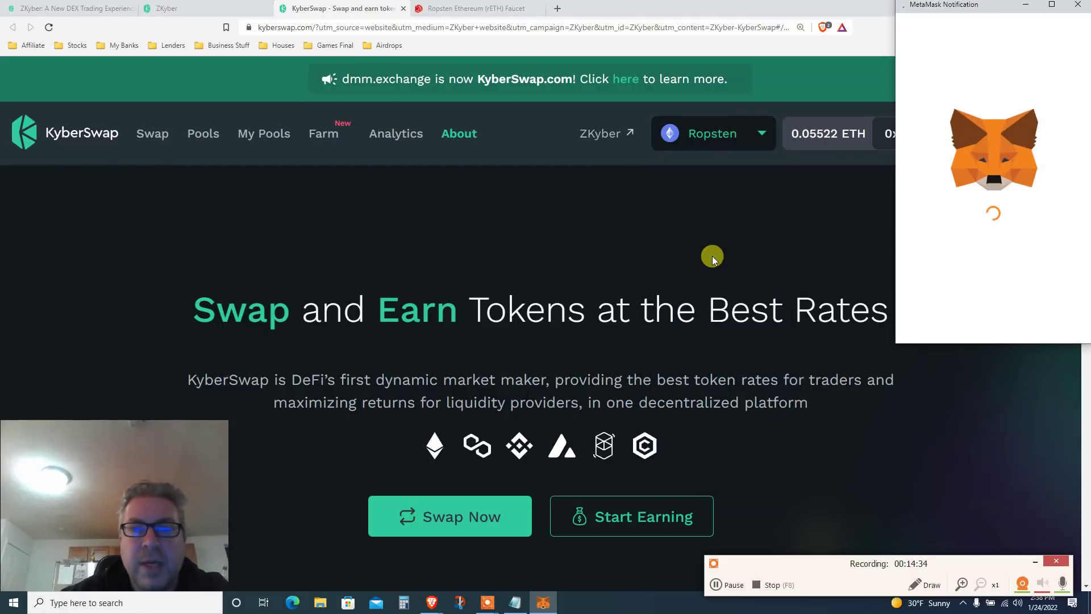
{"action": "left_click_drag", "start_coordinate": [966, 4], "coordinate": [892, 35]}
{"action": "left_click", "coordinate": [962, 356]}
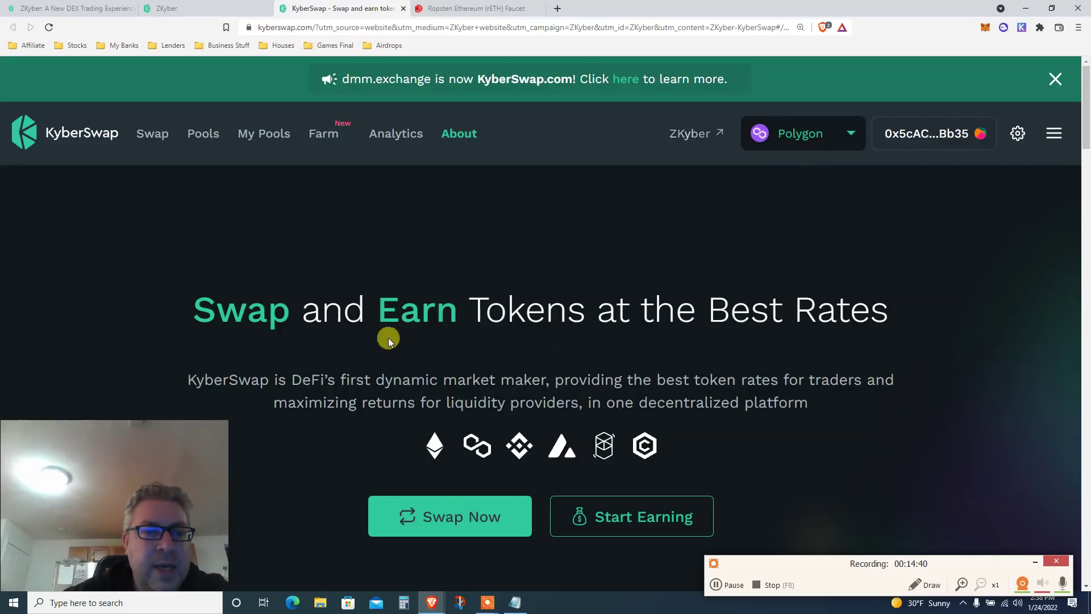
Step: Scroll the KyberSwap homepage, then return to the blog article's task list
{"action": "scroll", "coordinate": [734, 295], "scroll_direction": "down", "scroll_amount": 2}
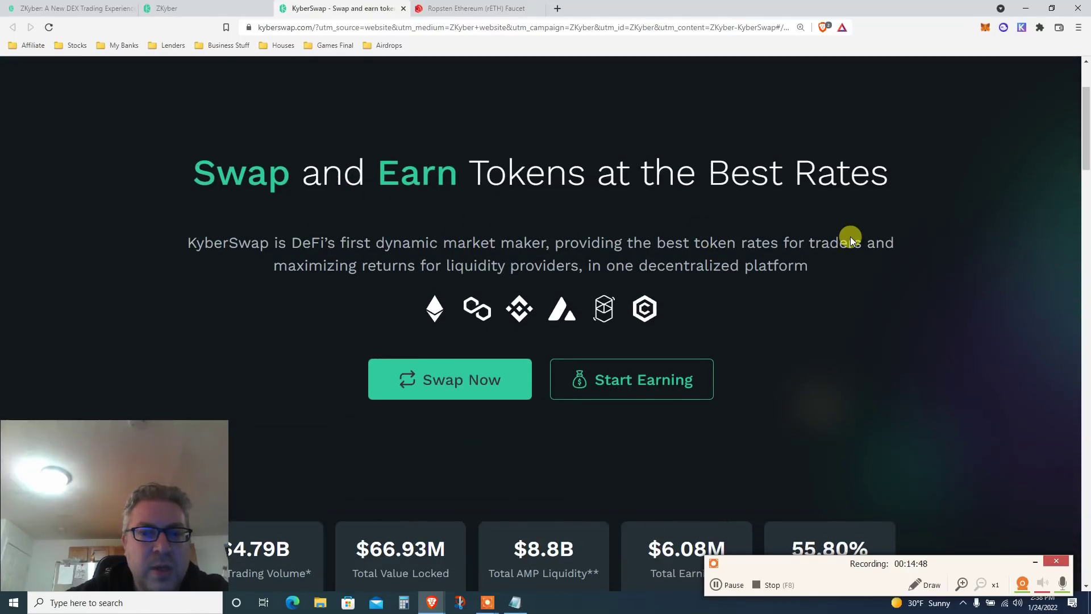
{"action": "scroll", "coordinate": [850, 236], "scroll_direction": "down", "scroll_amount": 3}
{"action": "scroll", "coordinate": [850, 237], "scroll_direction": "down", "scroll_amount": 1}
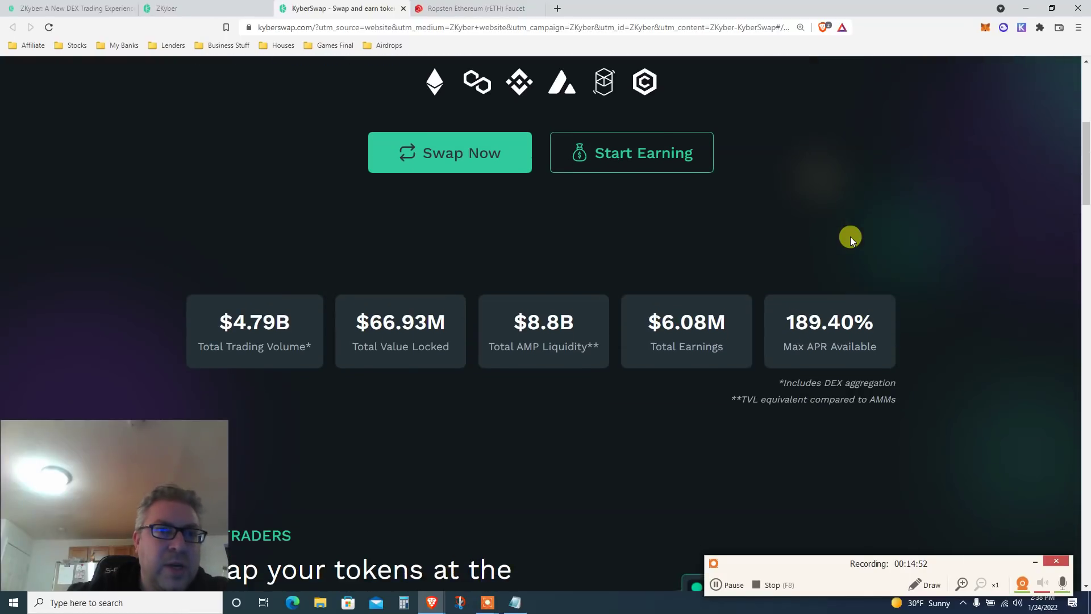
{"action": "left_click", "coordinate": [202, 8]}
Step: In the blog post, highlight 'Polygon' and the 'at least 1 trade or' requirement, then return to KyberSwap
{"action": "left_click", "coordinate": [85, 8]}
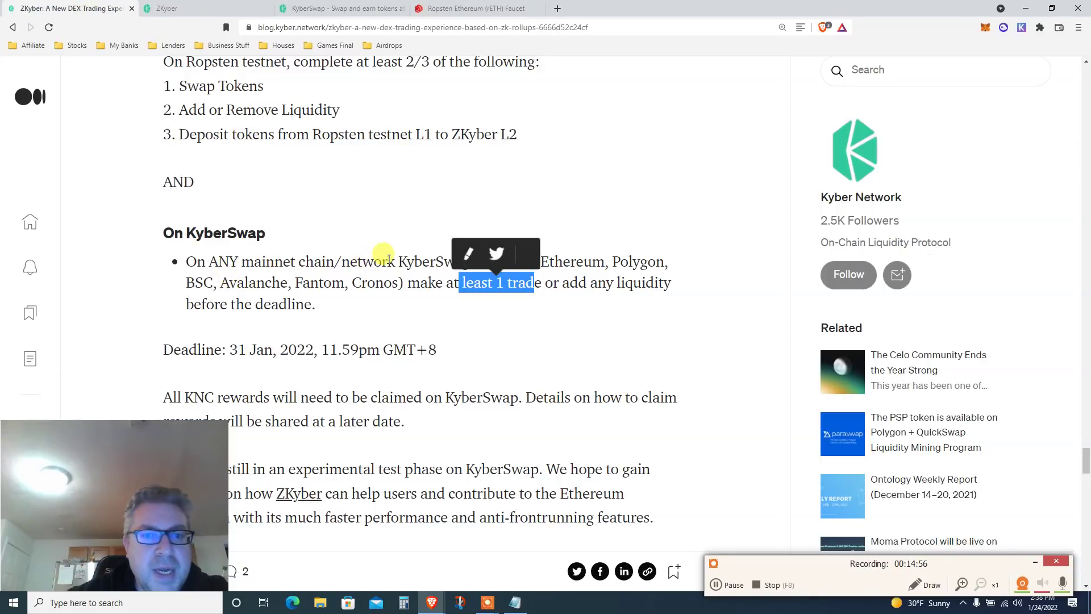
{"action": "left_click", "coordinate": [614, 275]}
{"action": "double_click", "coordinate": [622, 260]}
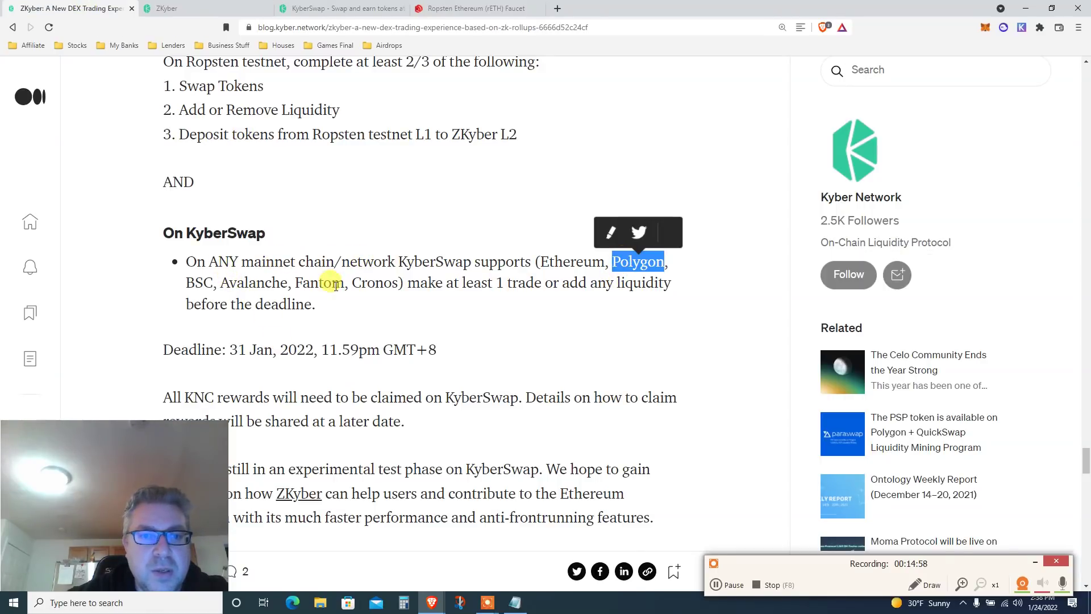
{"action": "left_click_drag", "start_coordinate": [465, 284], "coordinate": [546, 283]}
{"action": "double_click", "coordinate": [550, 285]}
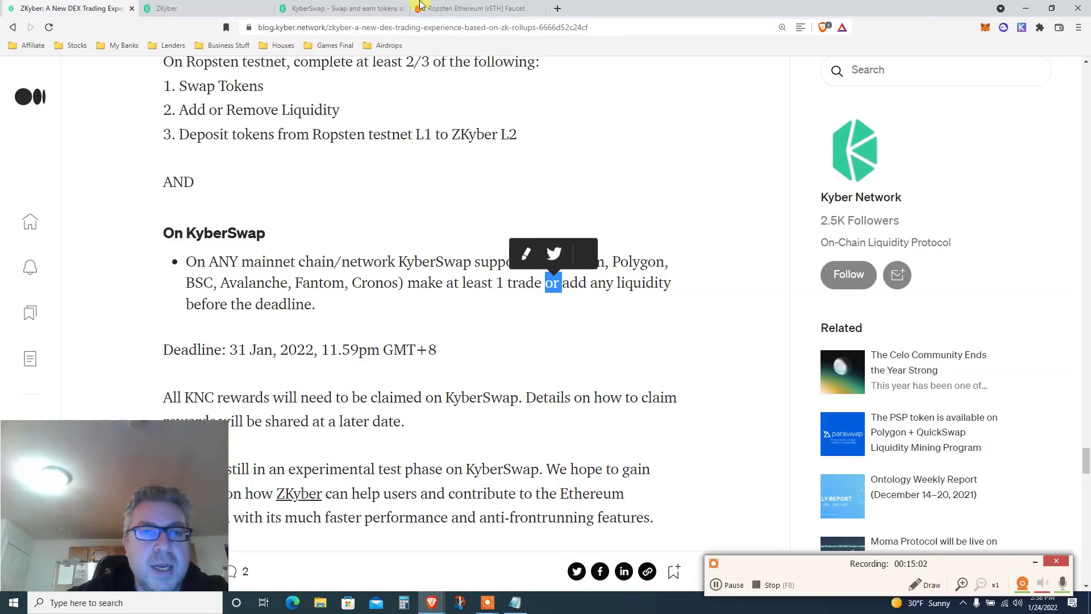
{"action": "left_click", "coordinate": [449, 7]}
{"action": "left_click", "coordinate": [341, 6]}
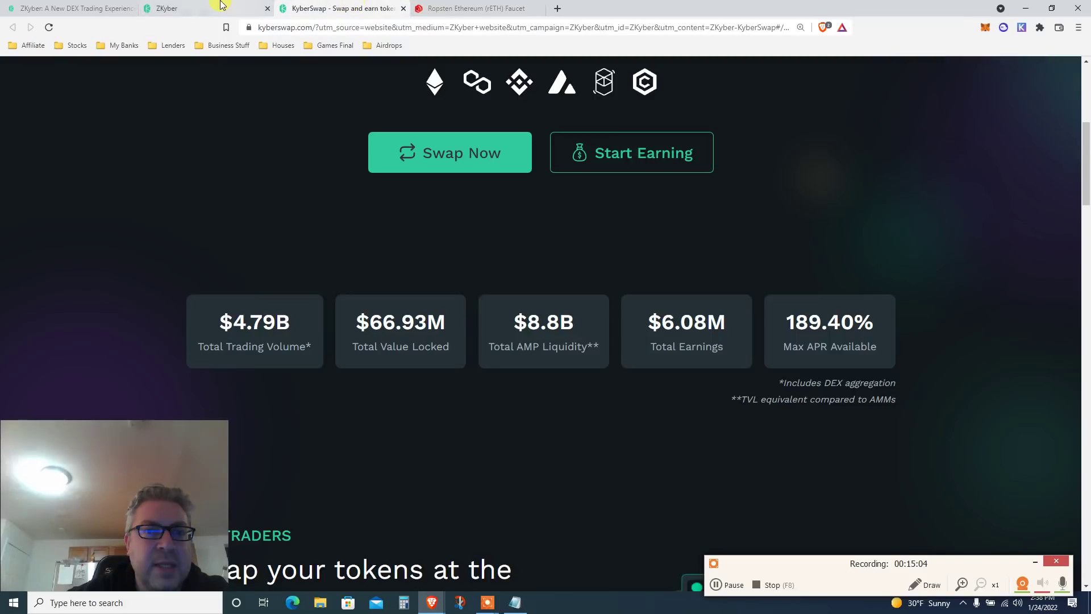
Step: Enter 1 MATIC to swap for about 1.03415 KNC, review the details, and accept the updated price
{"action": "left_click", "coordinate": [458, 167]}
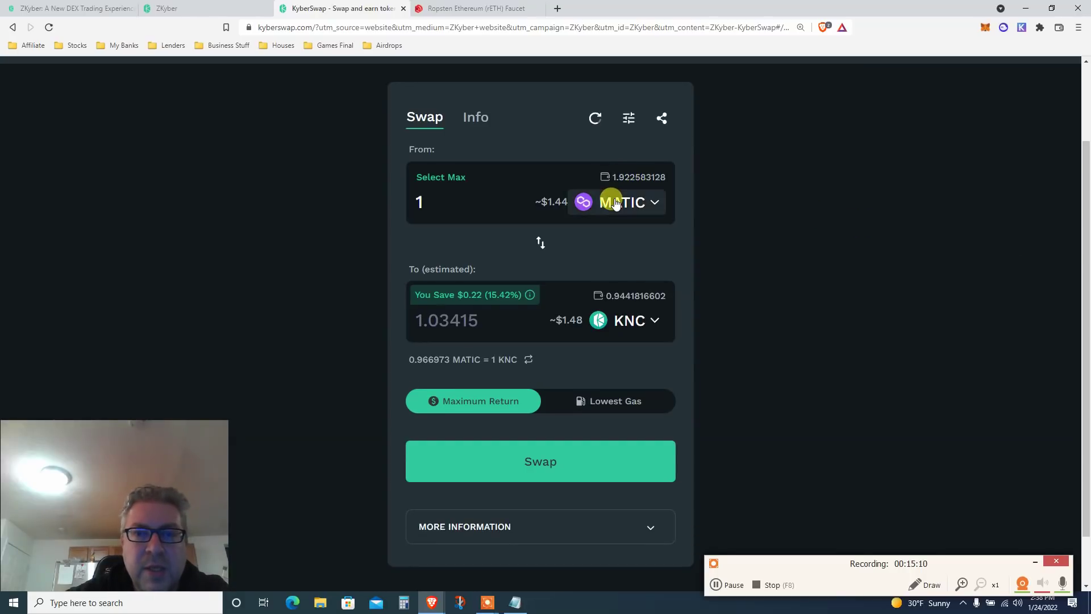
{"action": "left_click", "coordinate": [440, 177]}
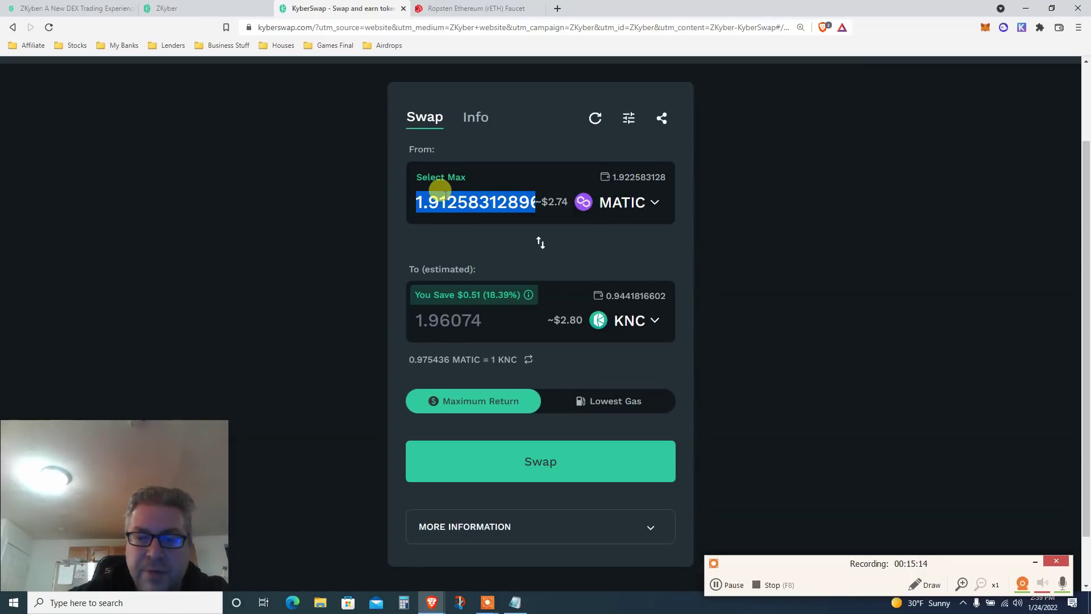
{"action": "type", "text": "1"}
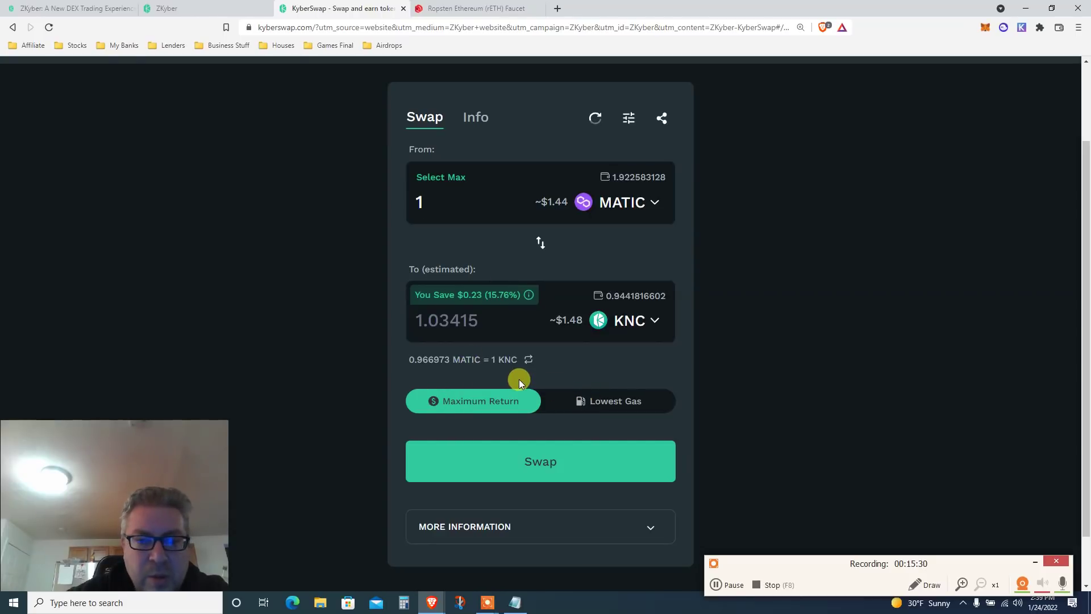
{"action": "left_click", "coordinate": [608, 526]}
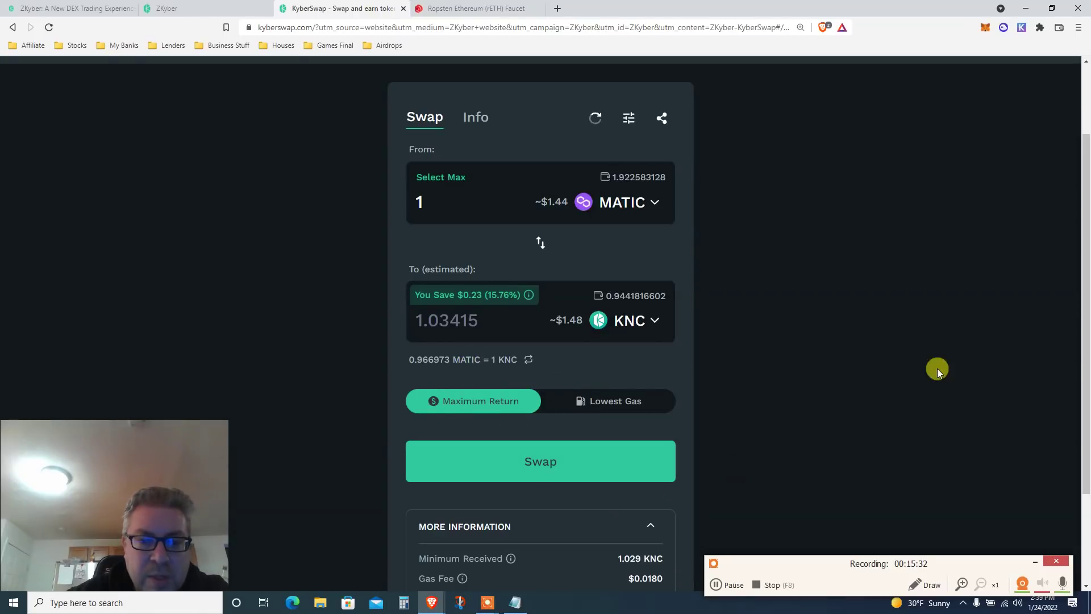
{"action": "left_click_drag", "start_coordinate": [1084, 287], "coordinate": [1084, 365]}
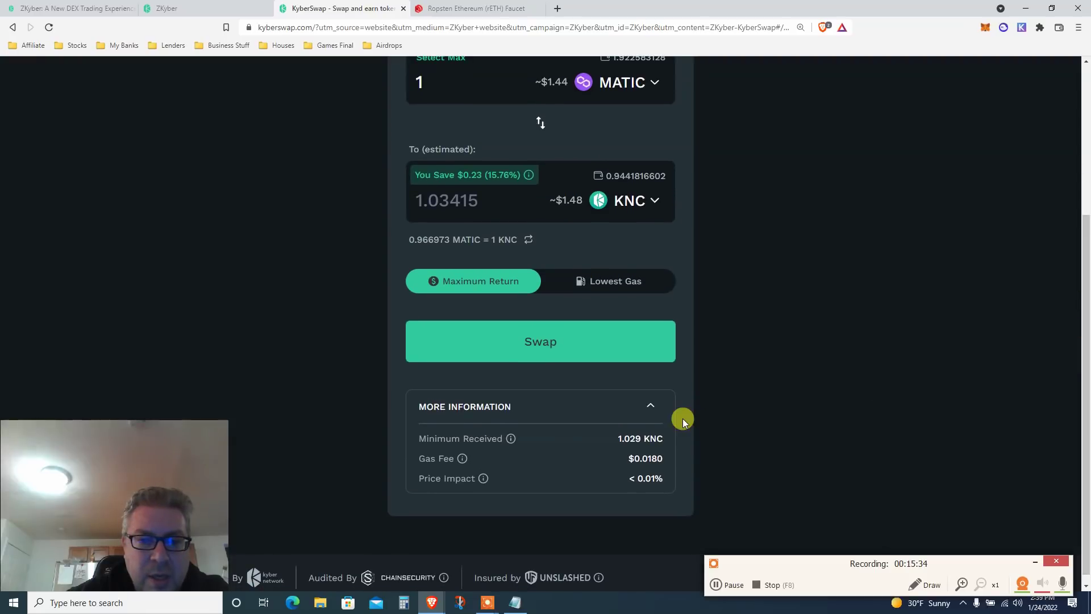
{"action": "left_click", "coordinate": [514, 341]}
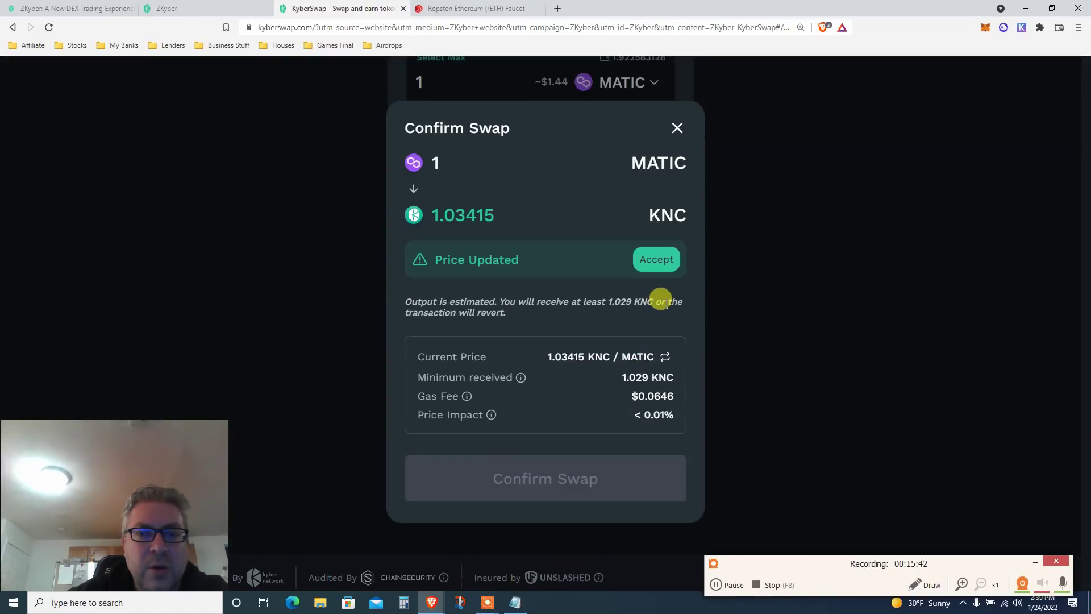
{"action": "left_click", "coordinate": [647, 258]}
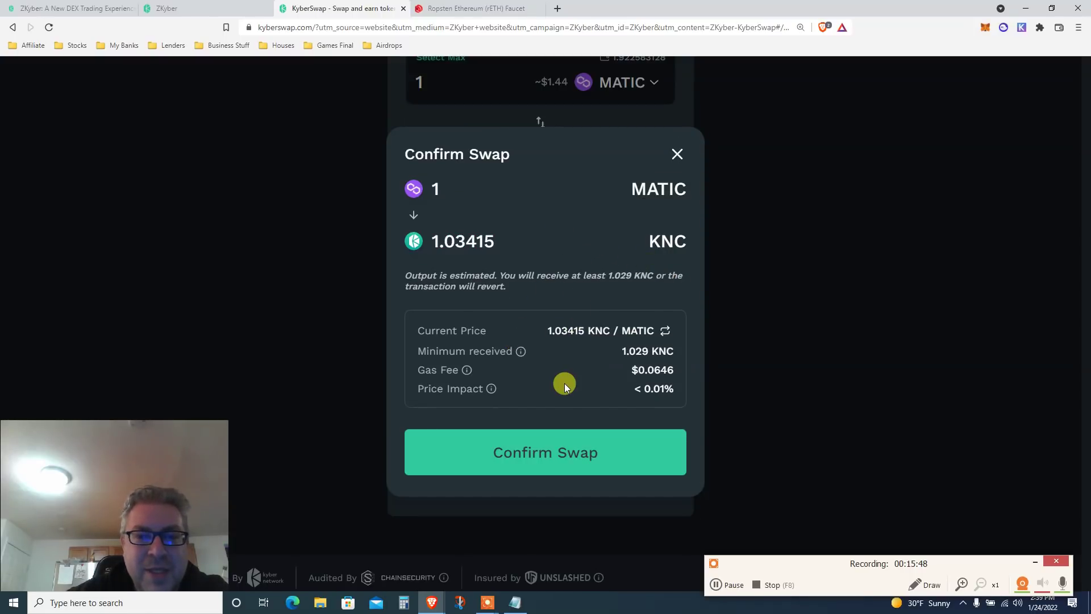
Step: Confirm the 1 MATIC to KNC swap in MetaMask and close the Transaction Submitted notice
{"action": "left_click", "coordinate": [550, 446]}
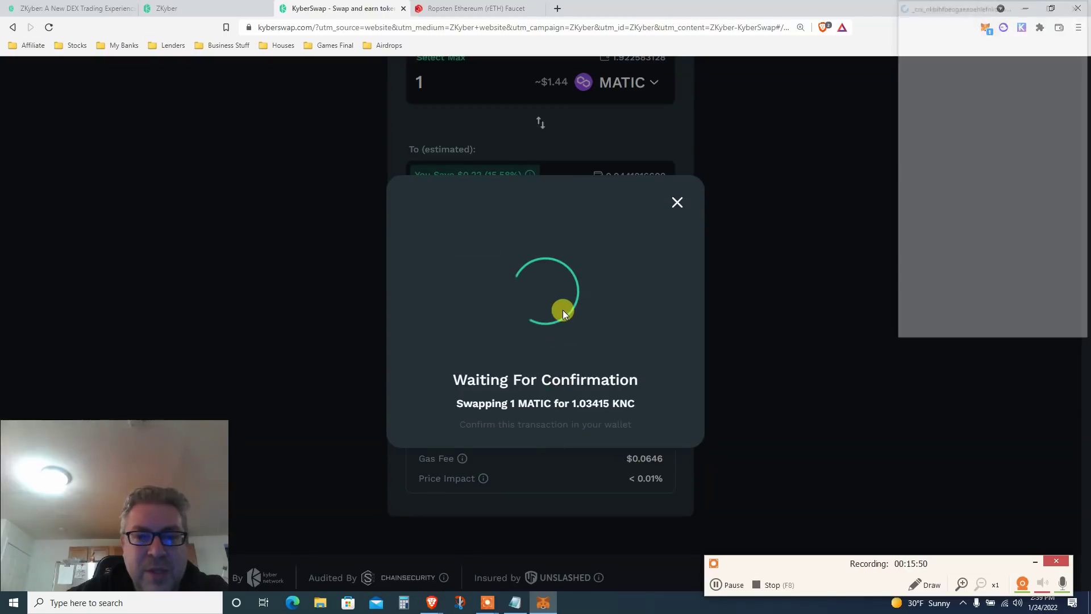
{"action": "left_click_drag", "start_coordinate": [969, 5], "coordinate": [784, 142]}
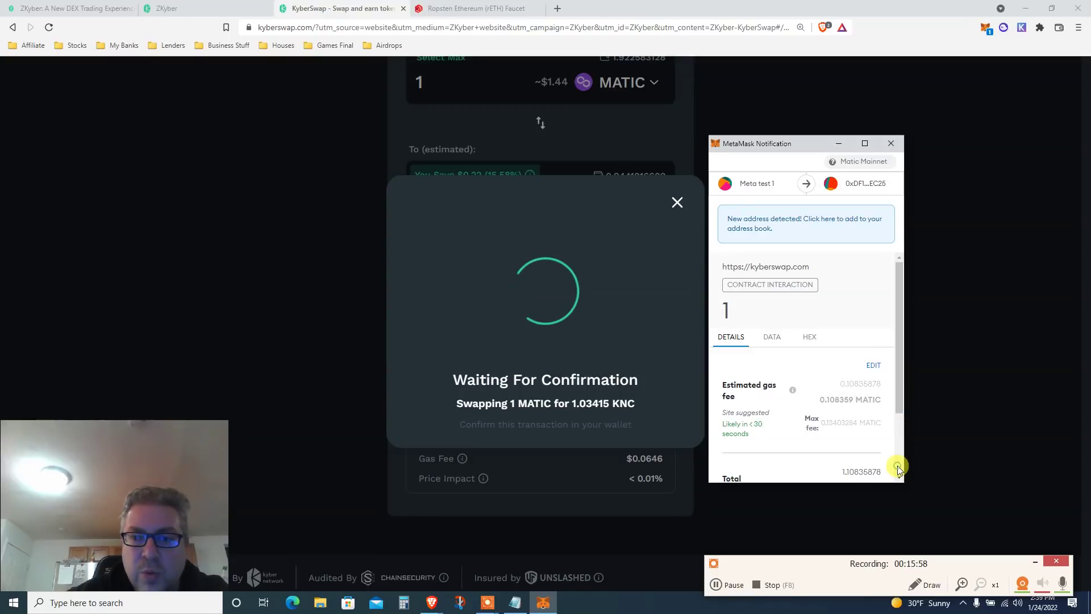
{"action": "scroll", "coordinate": [898, 468], "scroll_direction": "down", "scroll_amount": 2}
{"action": "left_click", "coordinate": [834, 465]}
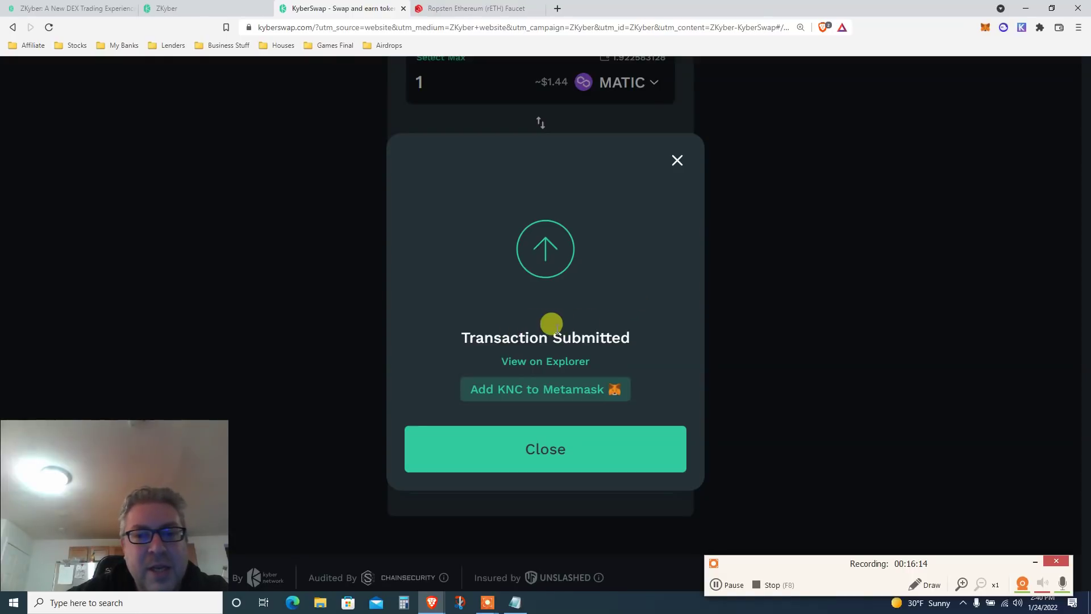
{"action": "left_click", "coordinate": [482, 440]}
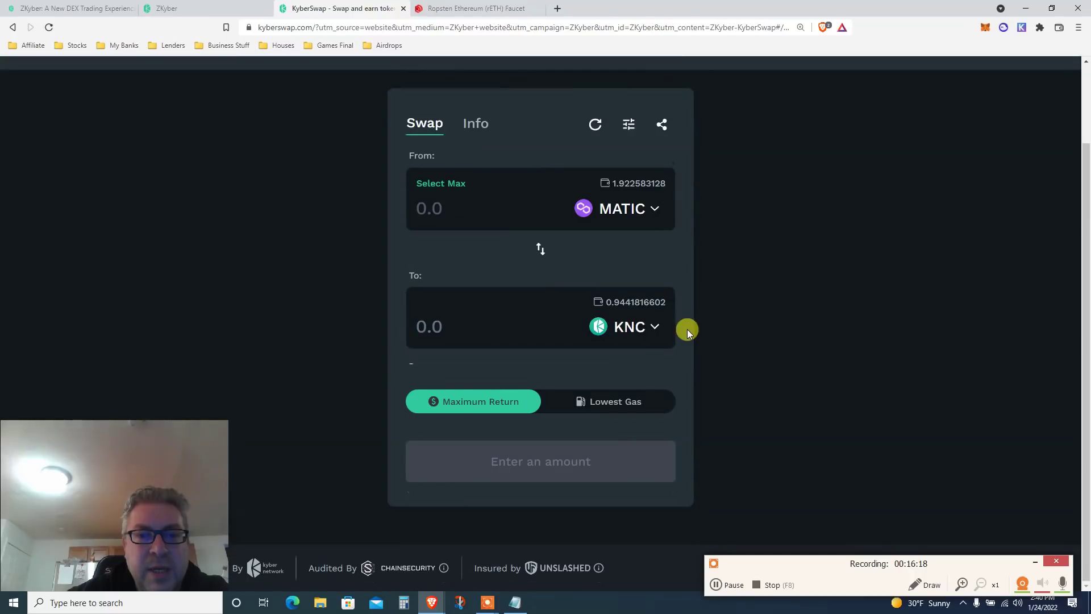
Step: Open the account's recent transactions to view the 1 pending swap, then close it
{"action": "scroll", "coordinate": [1082, 363], "scroll_direction": "up", "scroll_amount": 1}
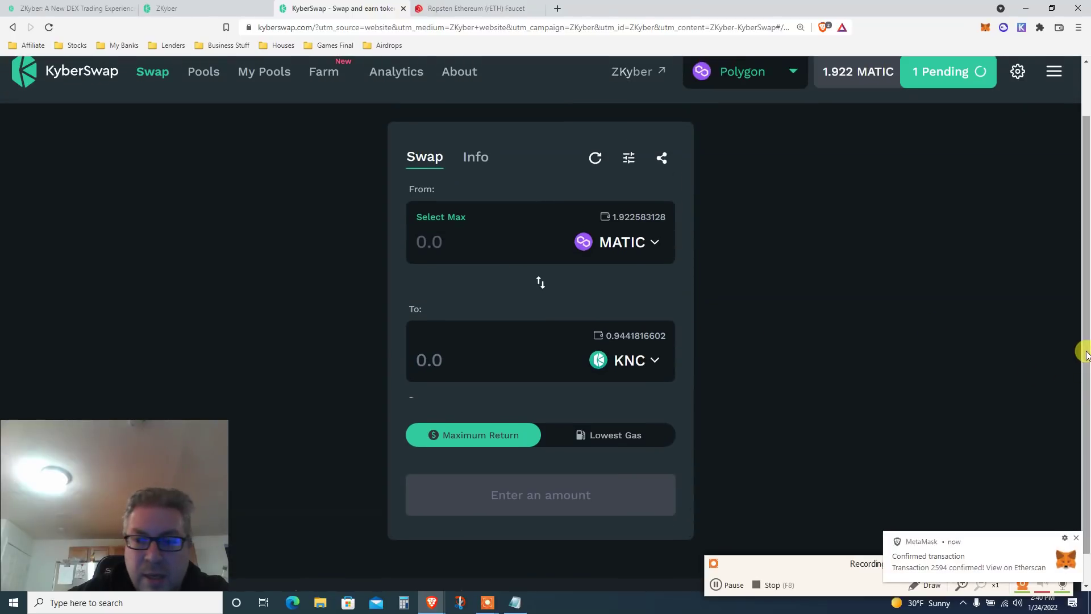
{"action": "left_click_drag", "start_coordinate": [1085, 384], "coordinate": [1085, 302]}
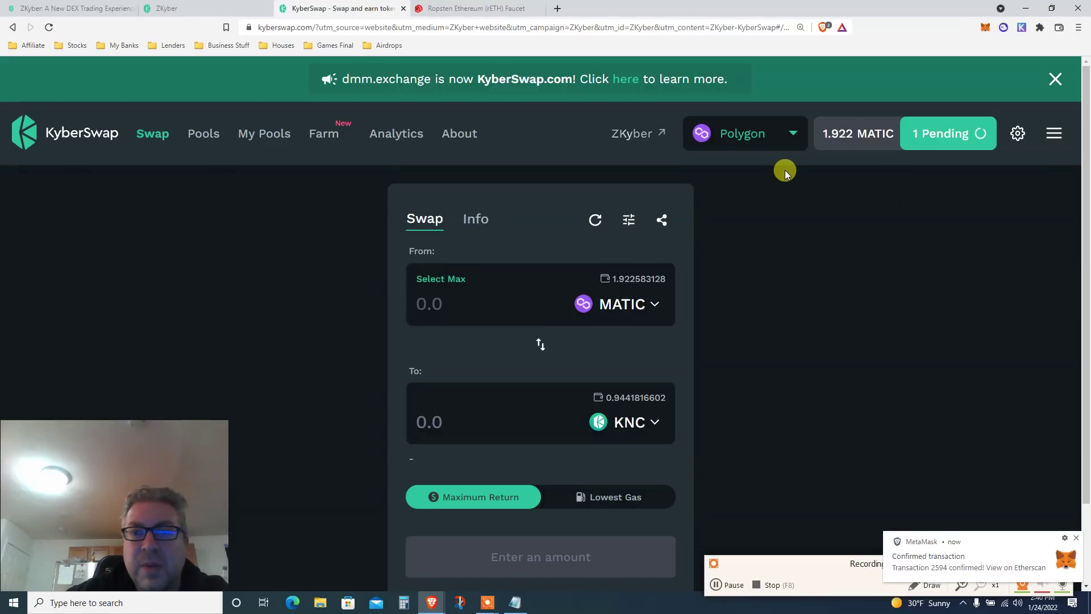
{"action": "left_click", "coordinate": [928, 146]}
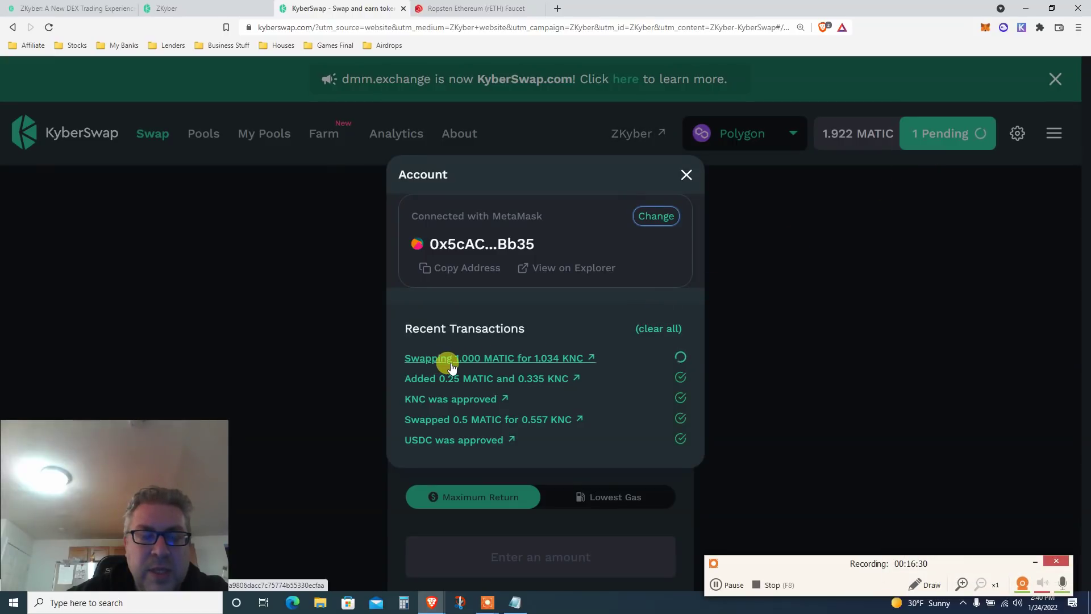
{"action": "left_click", "coordinate": [685, 175]}
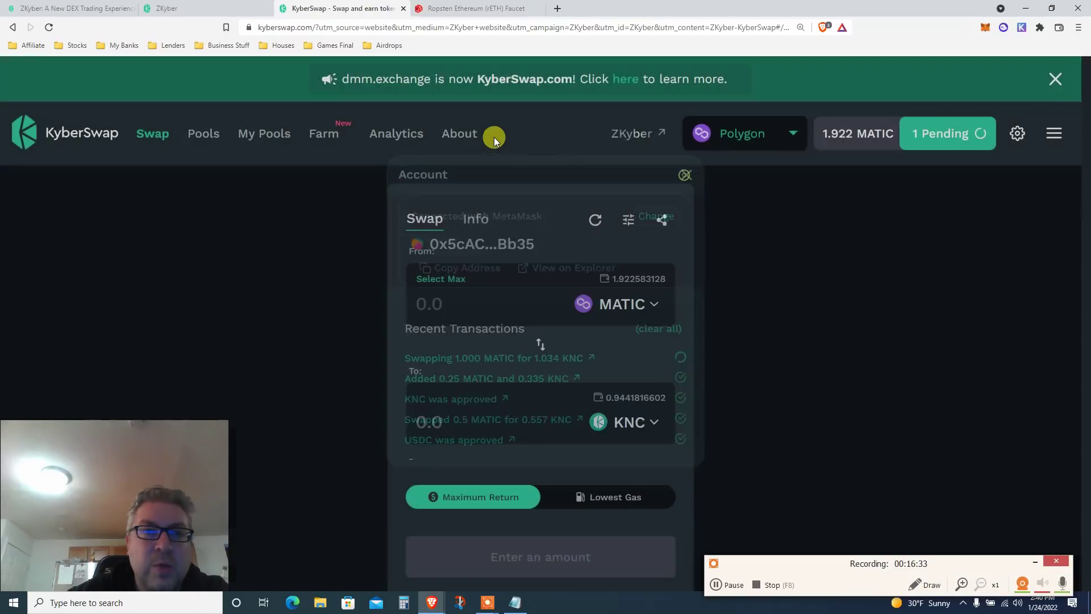
Step: Glance at the blog article, then select the Swap - Success message: 1.000 MATIC for 1.034 KNC
{"action": "left_click", "coordinate": [74, 8]}
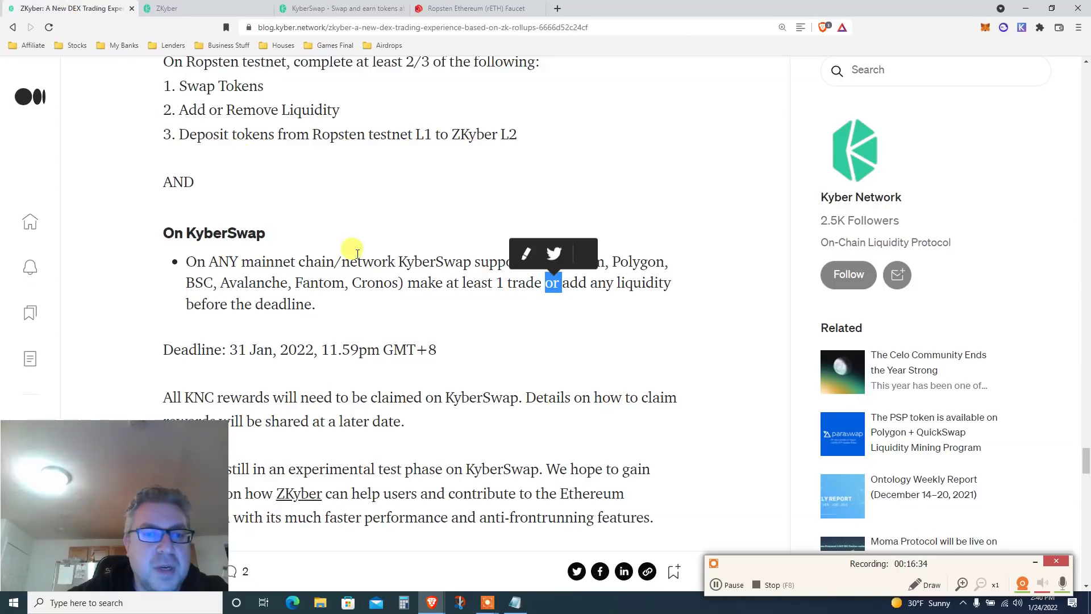
{"action": "scroll", "coordinate": [480, 355], "scroll_direction": "down", "scroll_amount": 3}
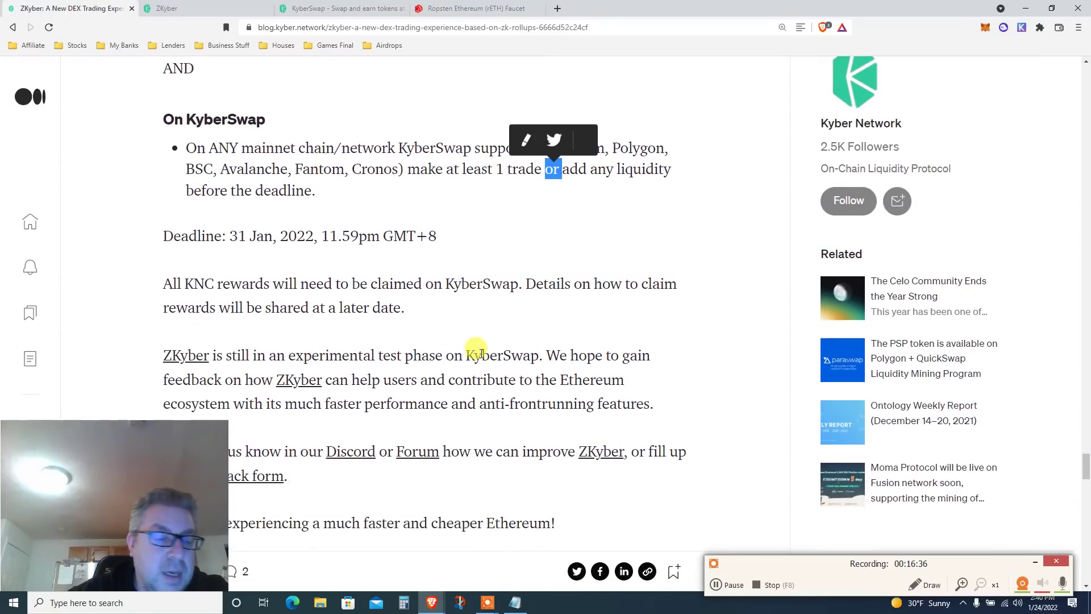
{"action": "left_click", "coordinate": [341, 8]}
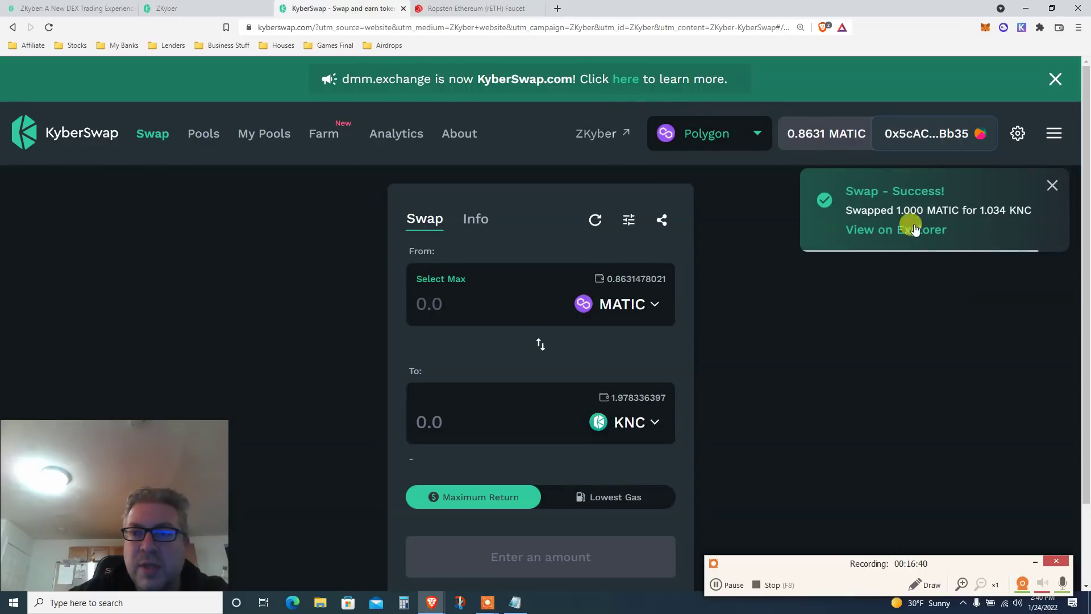
{"action": "triple_click", "coordinate": [872, 209]}
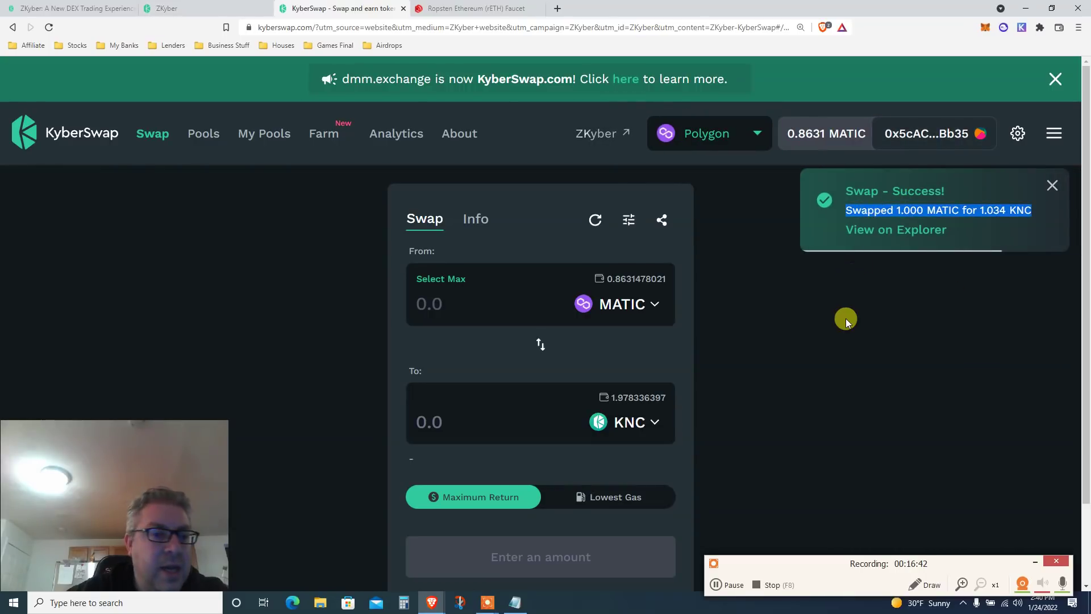